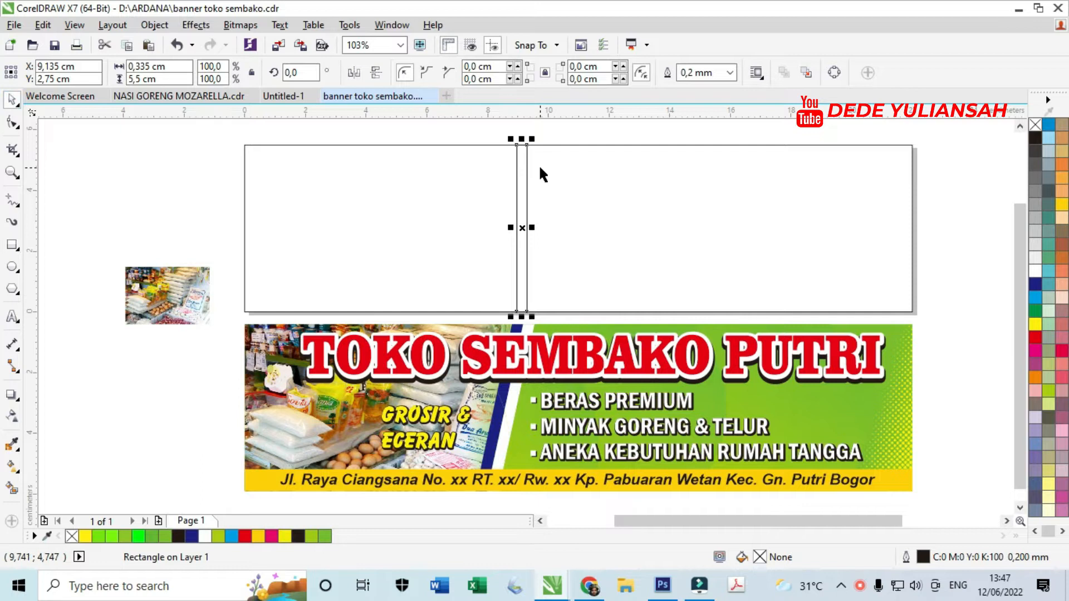
Step: Duplicate the narrow vertical strip directly beside the original and fill the left strip blue and the right strip white
left_click_drag(523, 172, 537, 177)
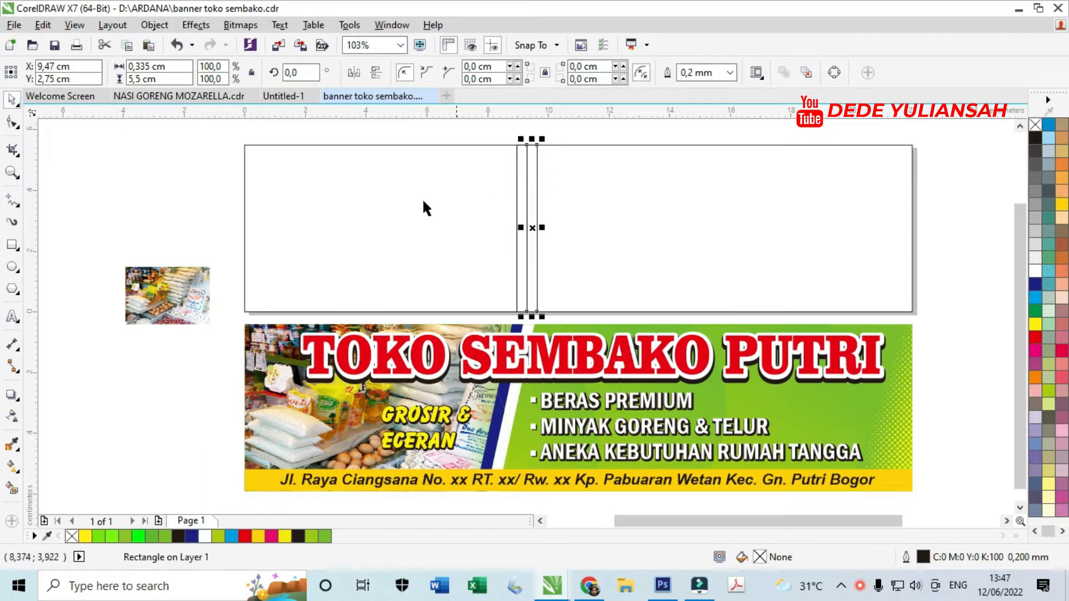
left_click(135, 187)
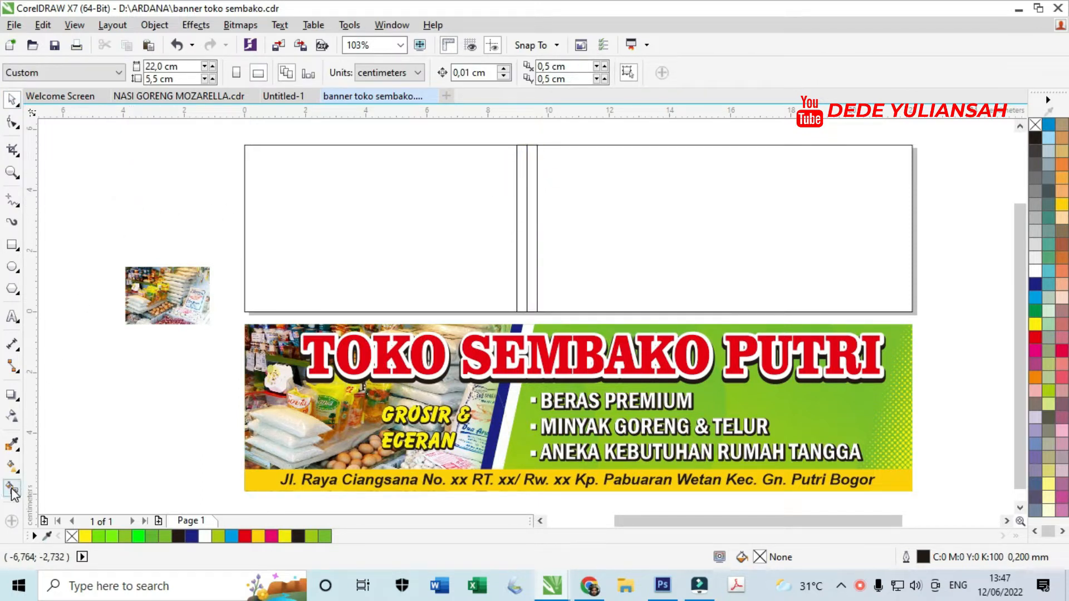
left_click(522, 267)
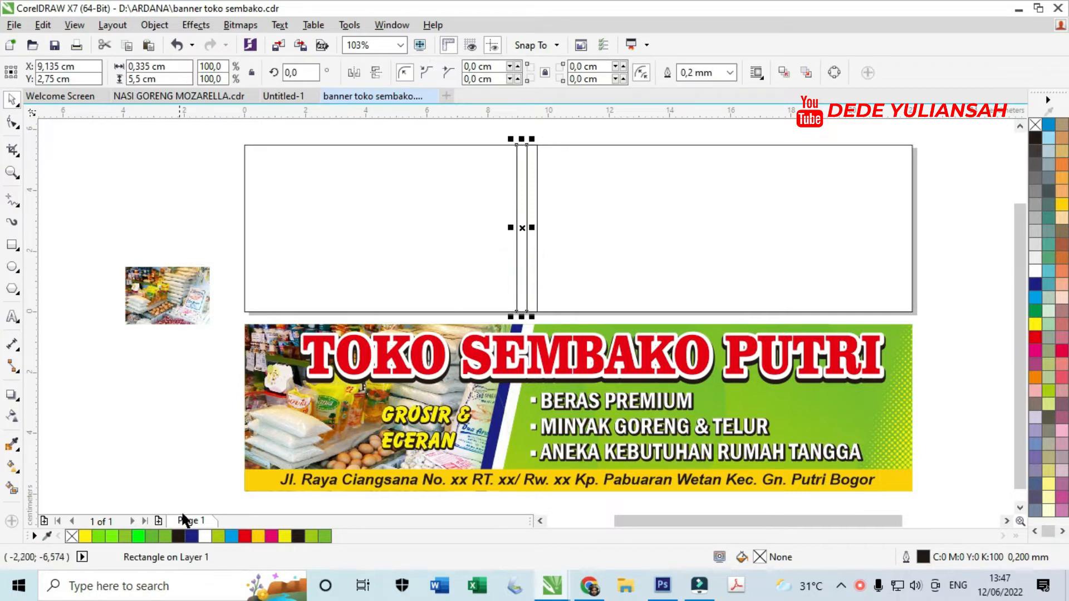
left_click(195, 539)
left_click(526, 274)
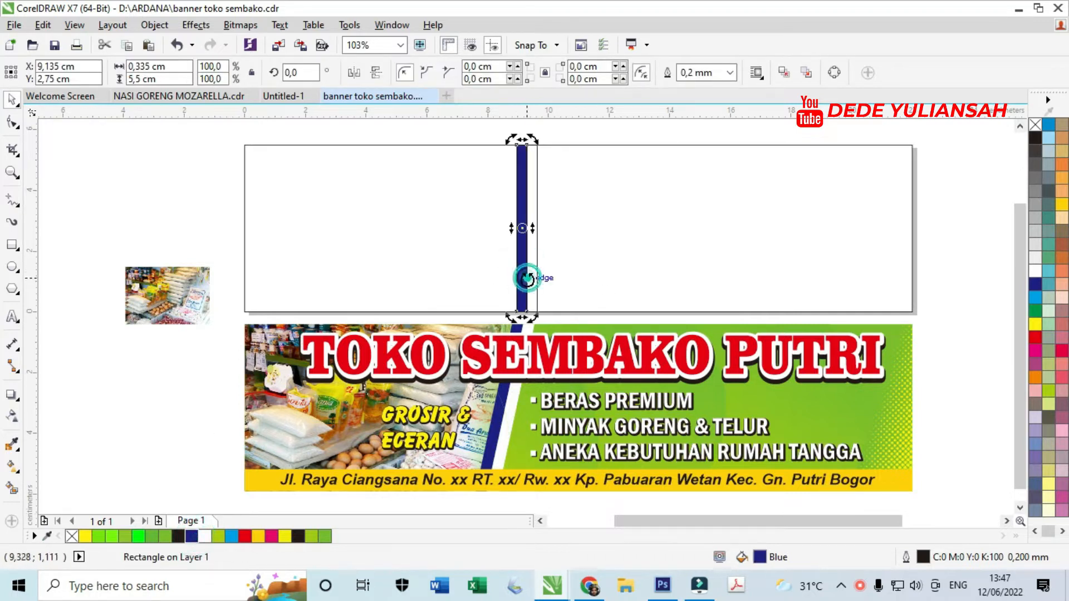
left_click(533, 280)
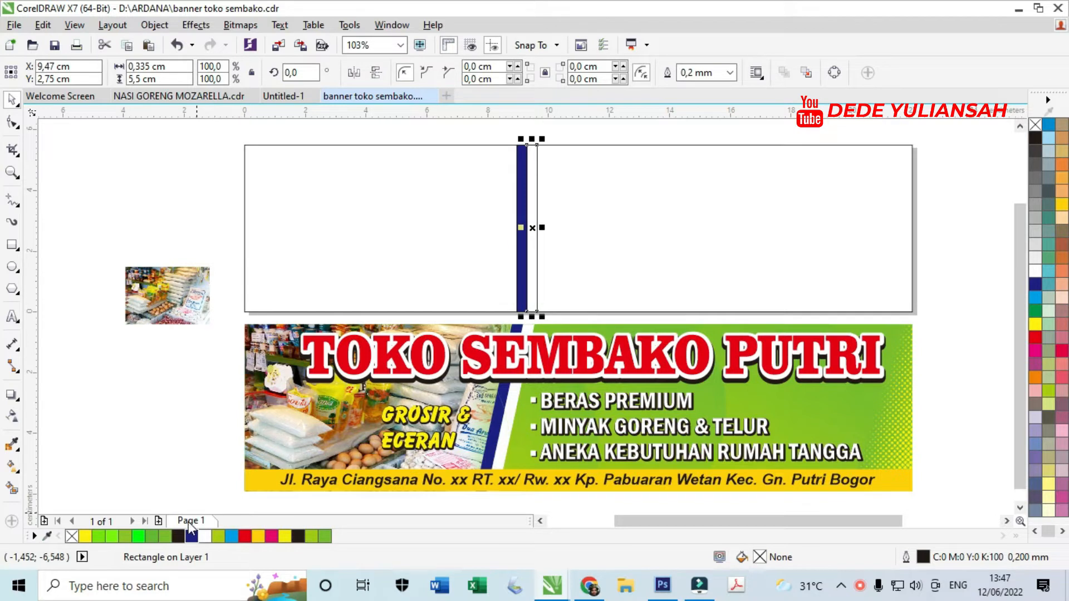
left_click(205, 537)
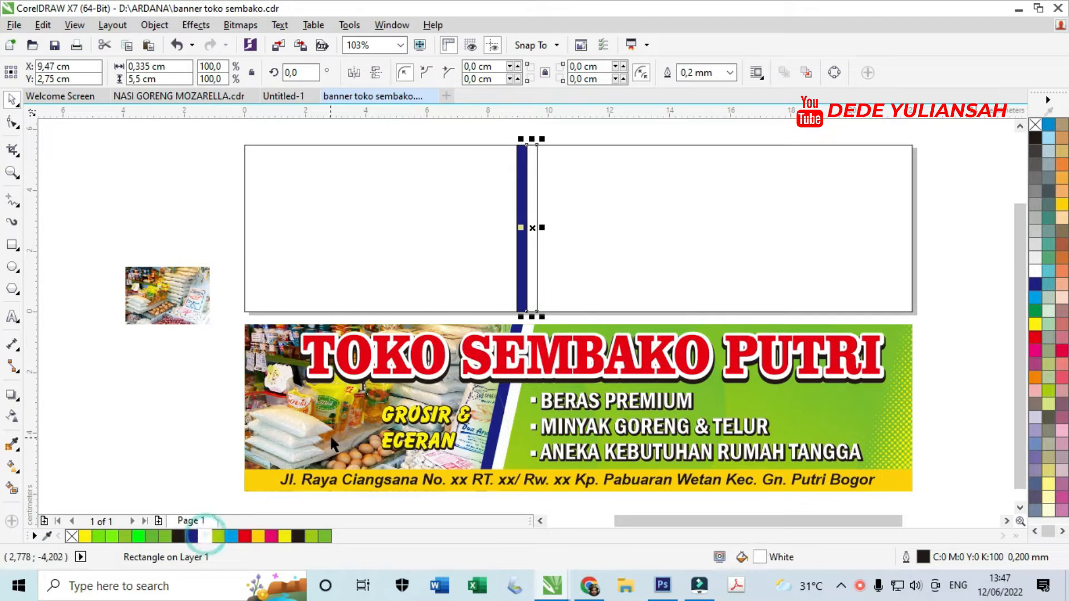
left_click(435, 132)
Step: Fill the 22 x 5.5 cm banner background rectangle with green C56 M0 Y100 K0 or the nearby C58 M0 Y100 K0 shade
left_click(635, 217)
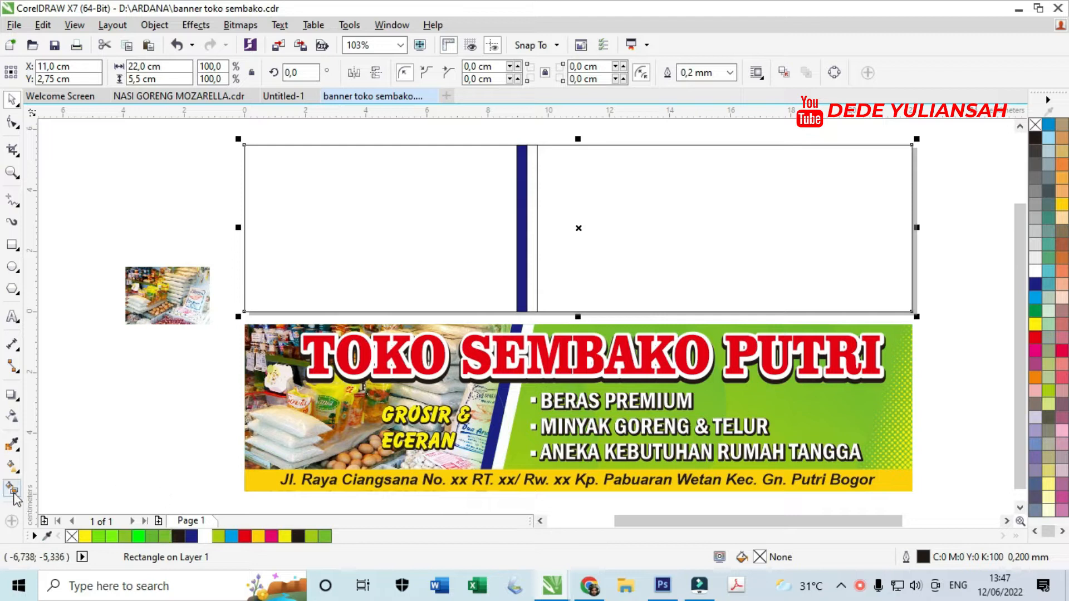
left_click(325, 537)
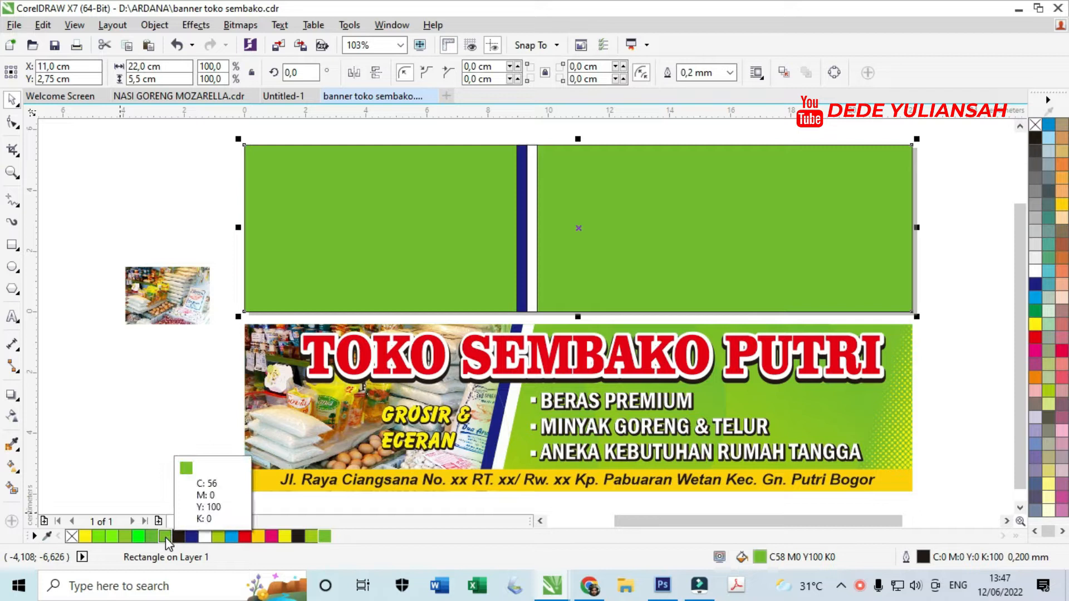
left_click(967, 254)
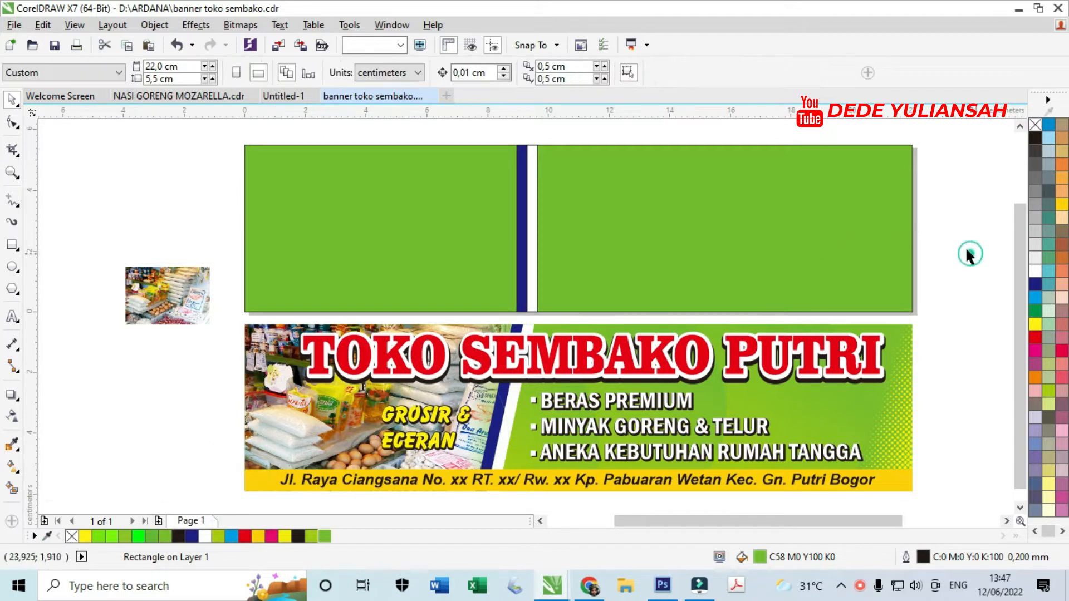
Step: Stretch both strips together to about 6.37 cm tall, past the banner's upper and lower edges, and remove their outlines
left_click(528, 282)
left_click(528, 201)
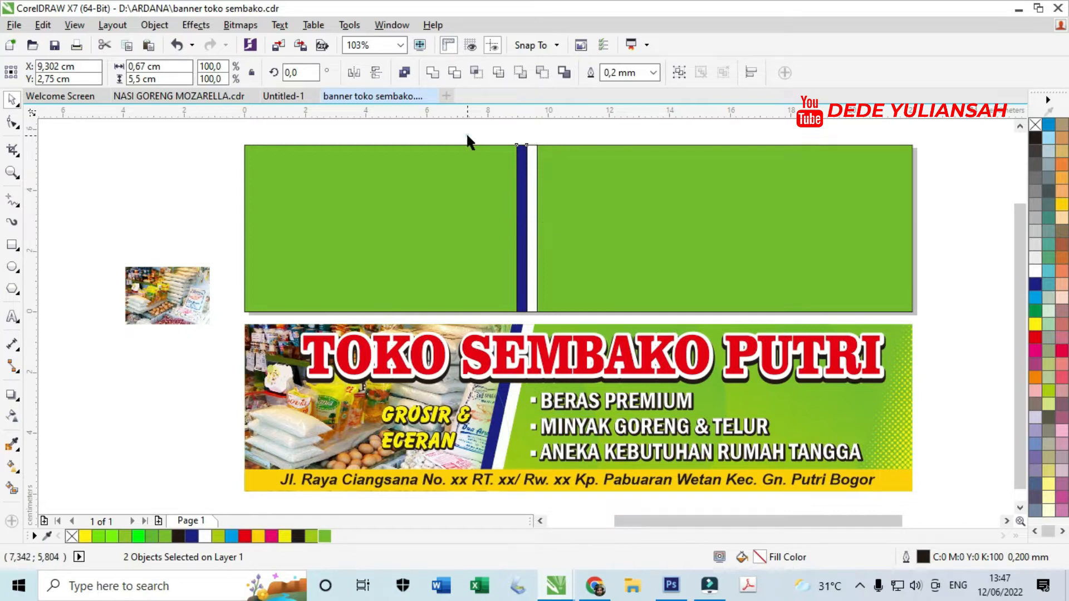
left_click(527, 245)
left_click_drag(527, 137, 528, 179)
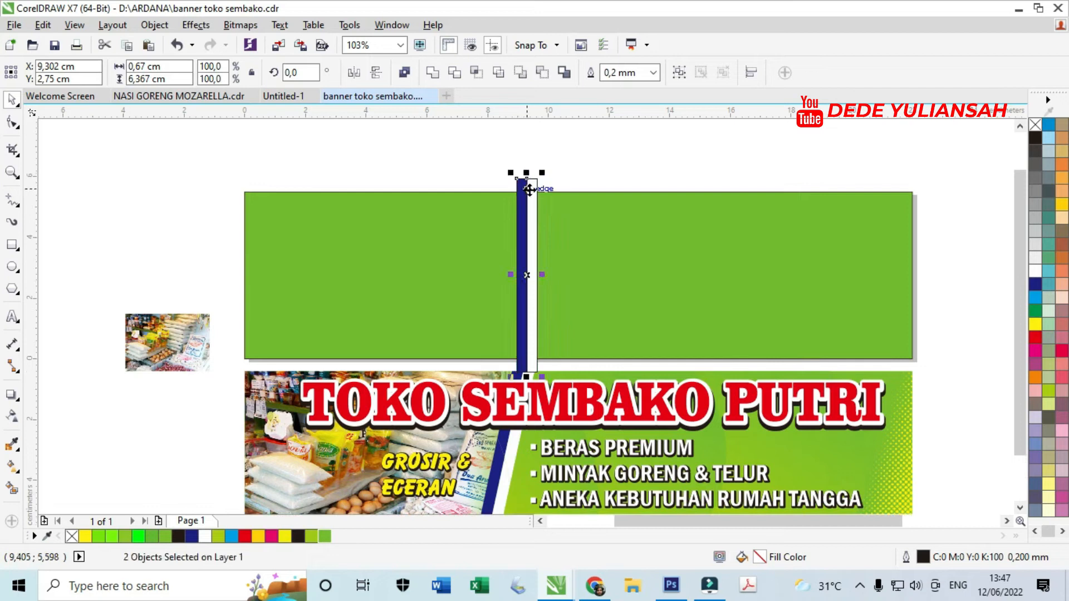
right_click(1037, 125)
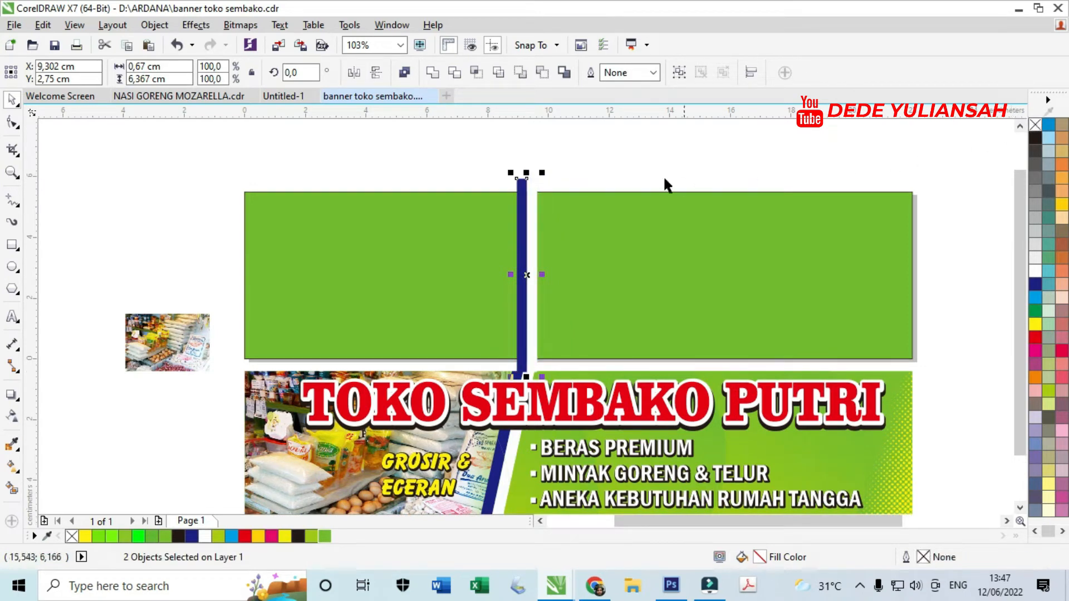
right_click(527, 180)
left_click(499, 162)
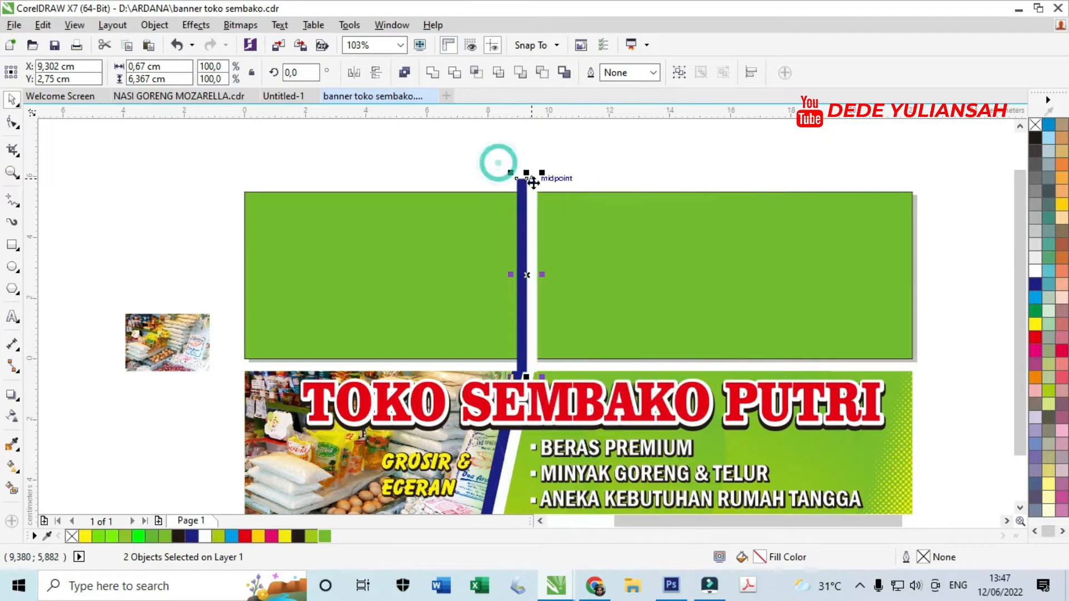
Step: Rotate the two strips together to about 349° so they slant to the right across the banner
left_click(527, 179)
left_click_drag(542, 173, 557, 182)
scroll(499, 181, "down", 2)
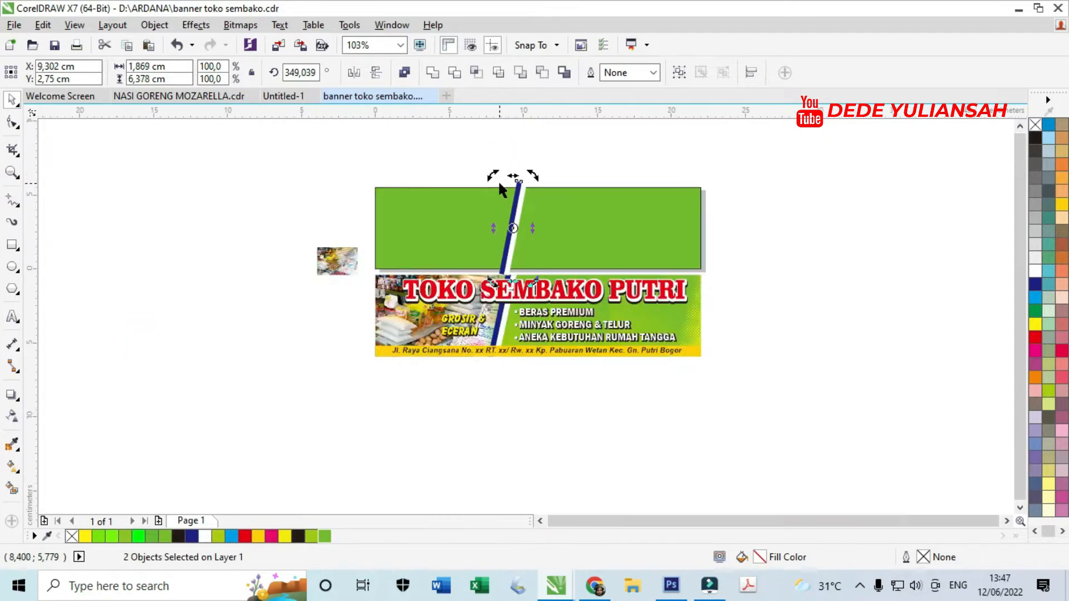
scroll(509, 177, "up", 2)
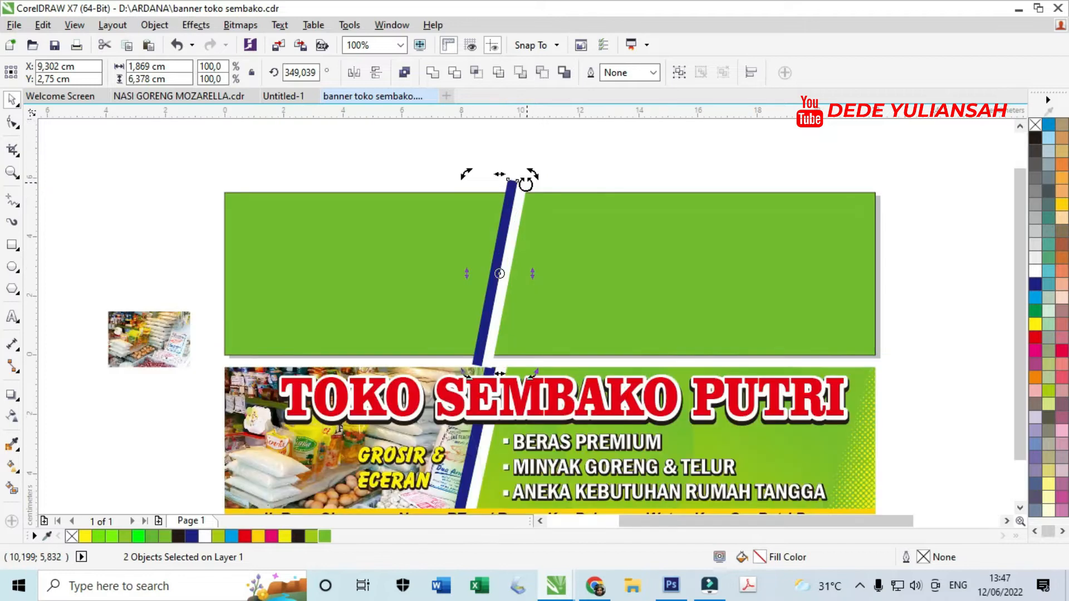
left_click(573, 162)
Step: Remove the fill from both slanted strips and give them a hairline outline
left_click_drag(434, 160, 546, 357)
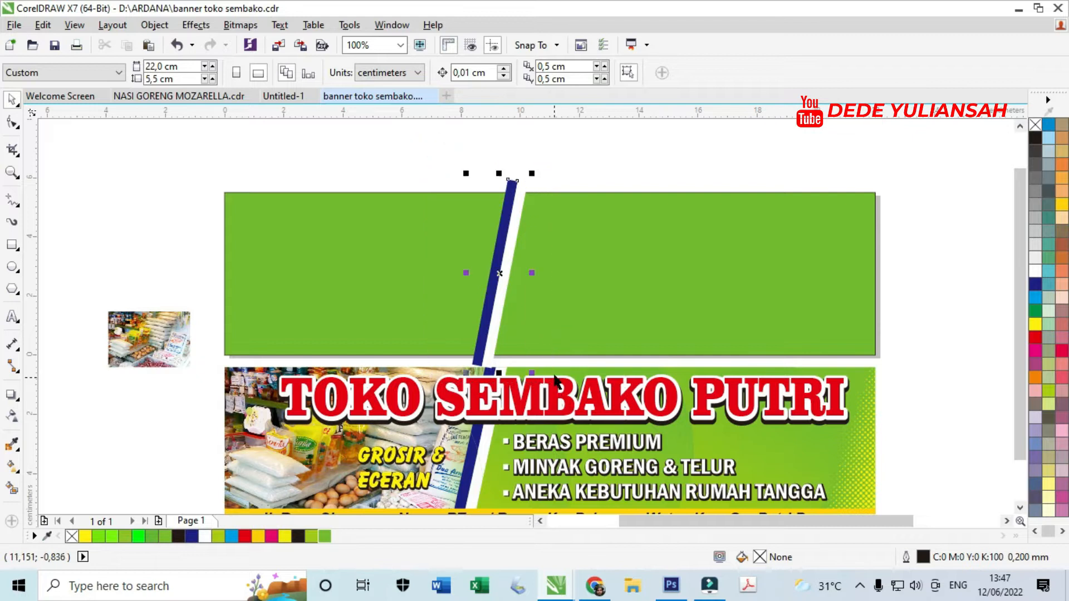
left_click(1036, 124)
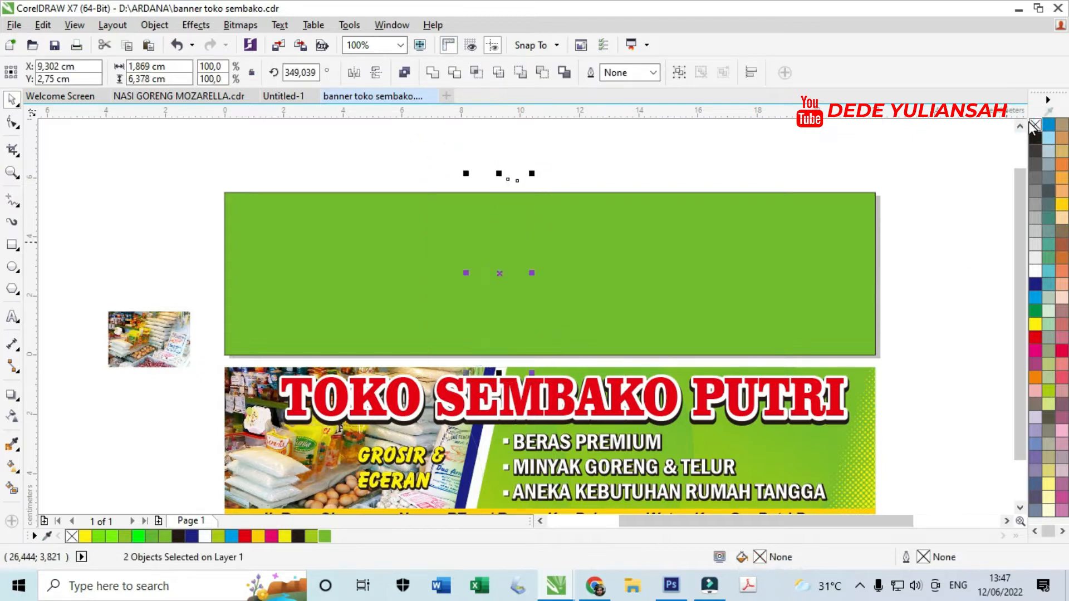
key("ctrl+z")
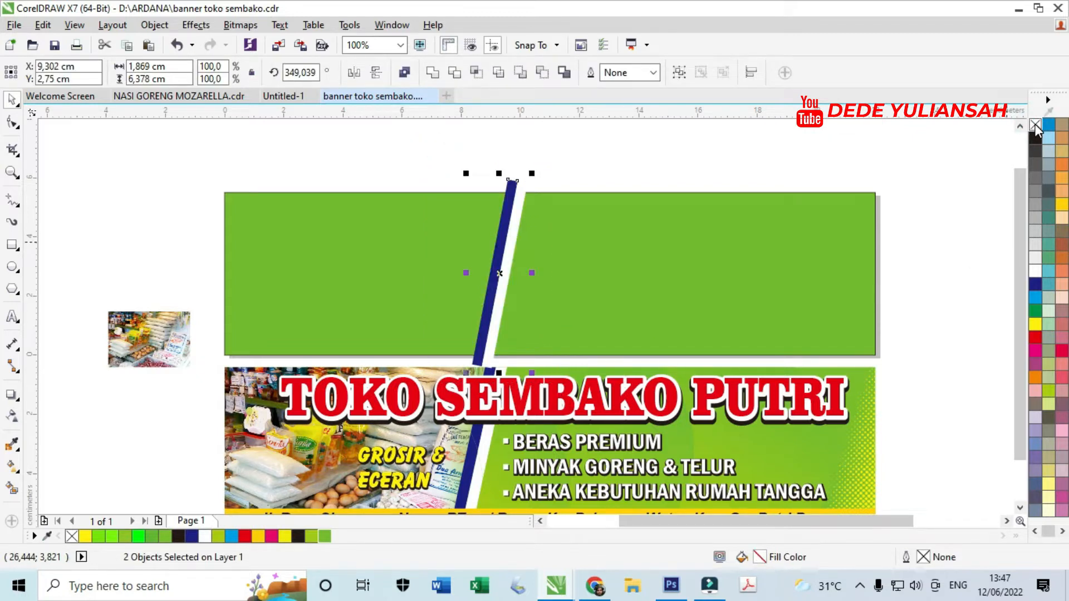
left_click(1035, 123)
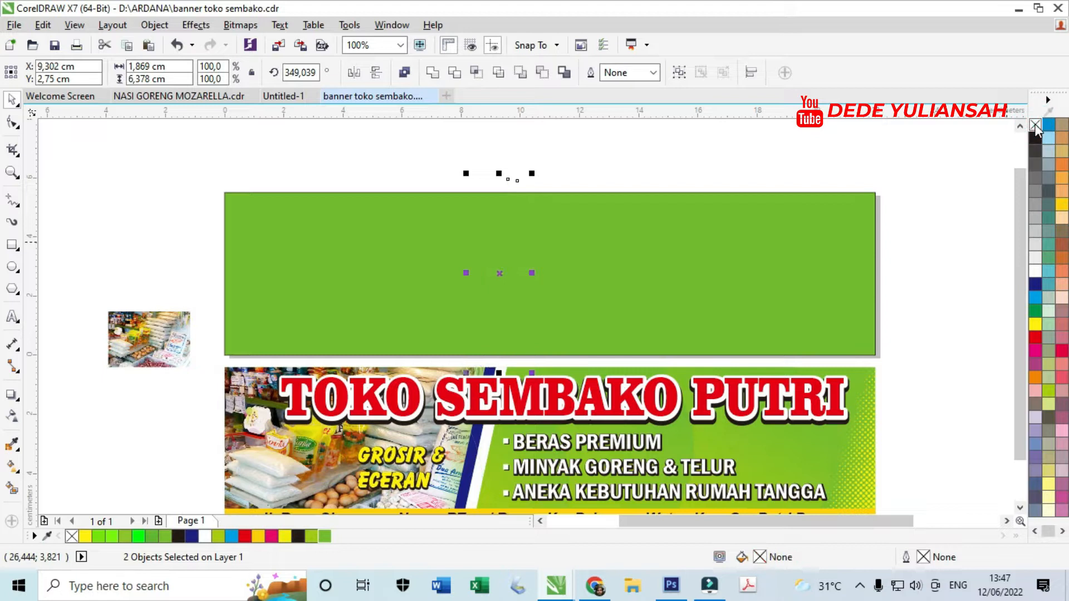
left_click(653, 73)
left_click(618, 89)
left_click(623, 130)
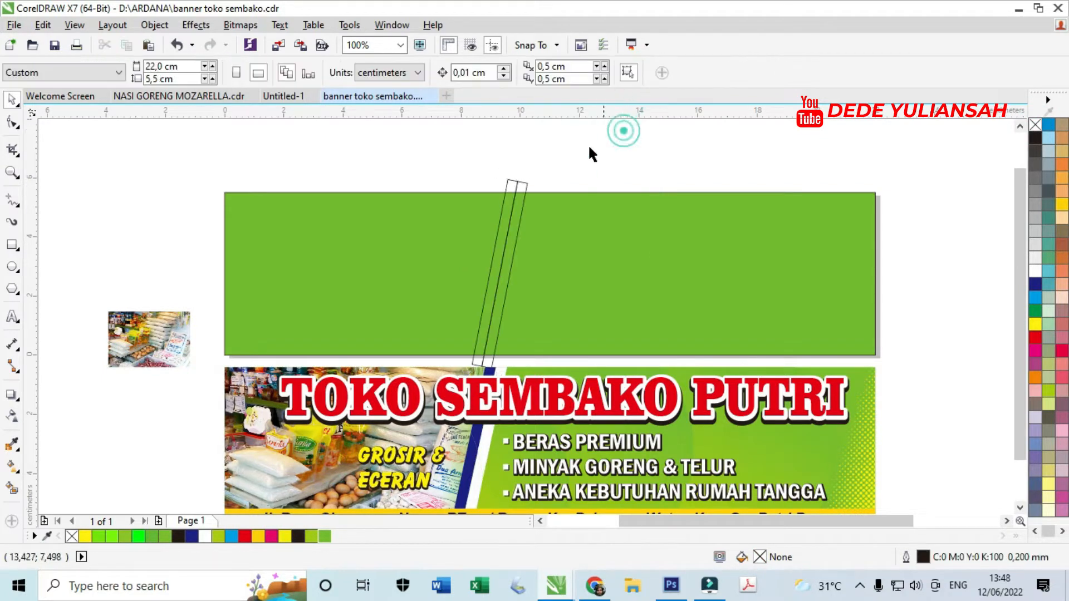
Step: Smart-fill the part of the left slanted strip inside the banner with the dark blue sampled from the reference banner's stripe (#1D2088)
left_click(11, 488)
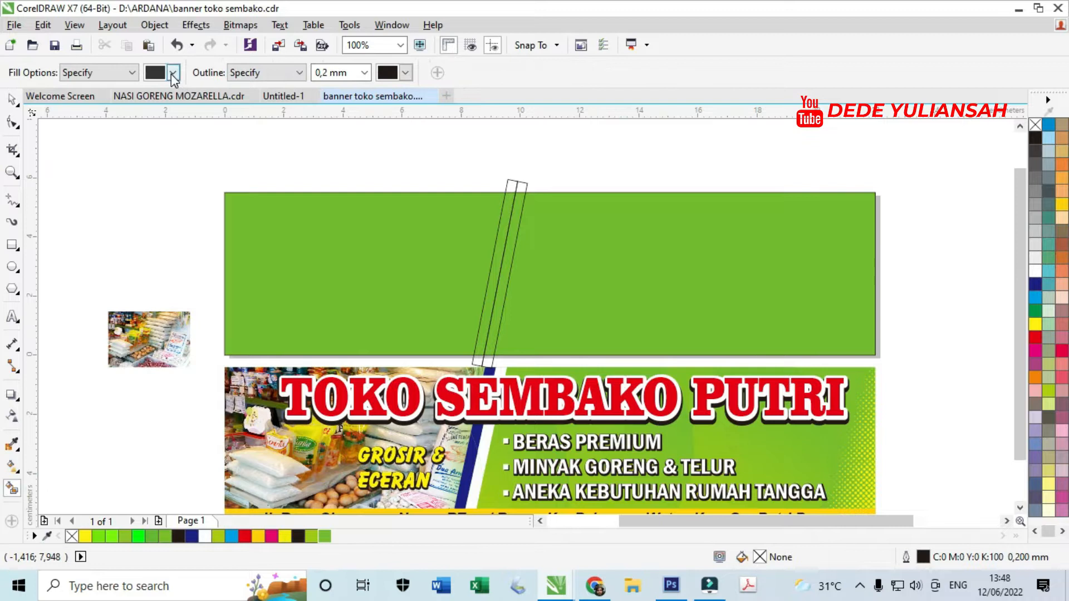
left_click(173, 73)
left_click(150, 191)
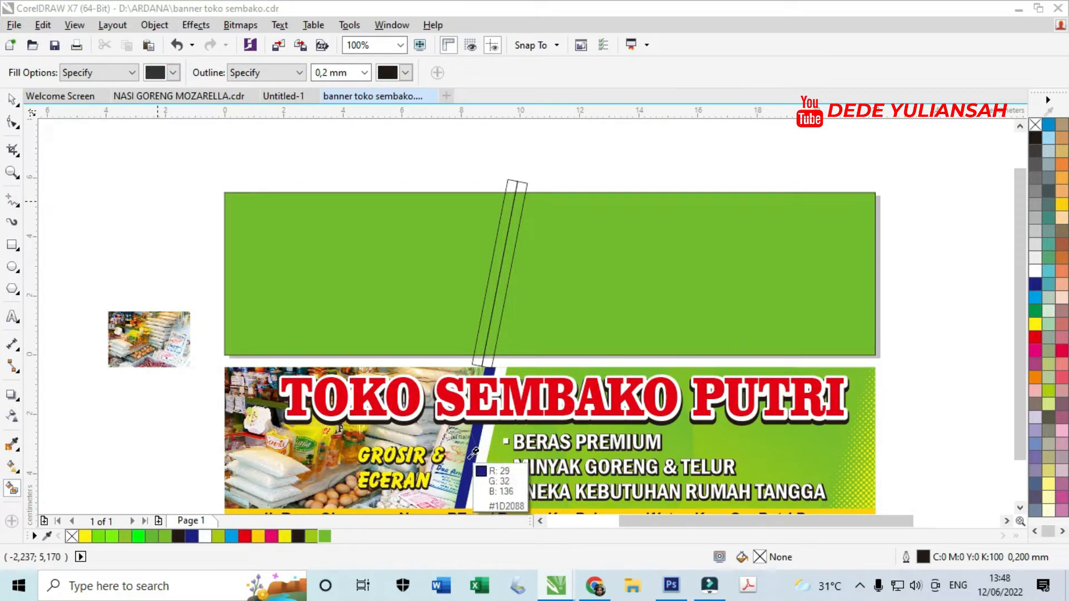
left_click(473, 454)
left_click(482, 343)
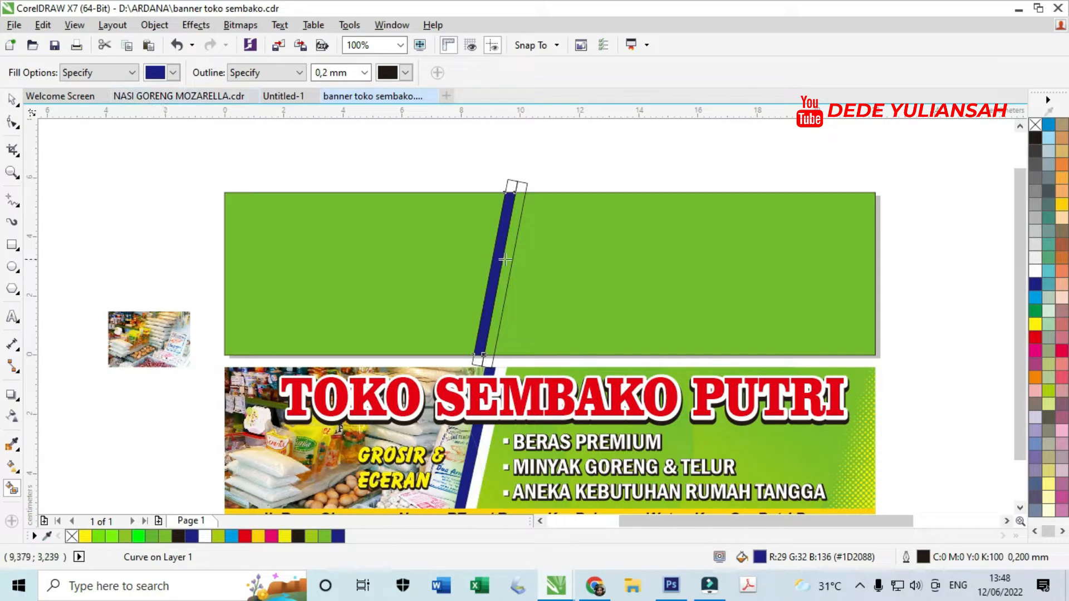
left_click(12, 99)
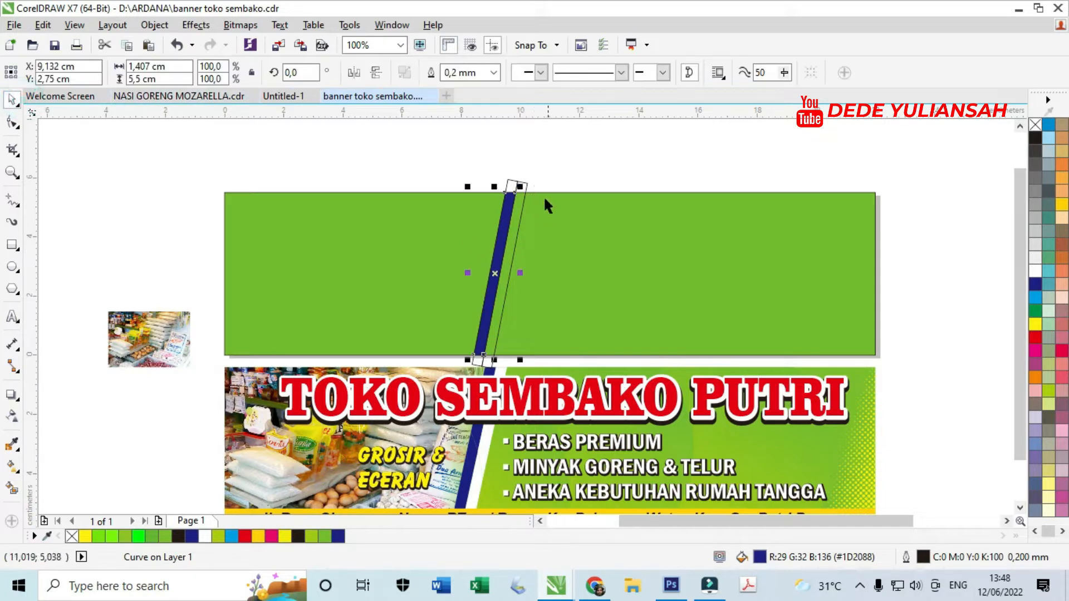
Step: Smart-fill the part of the right slanted strip inside the banner with sampled white (#FFFFFF)
left_click(526, 178)
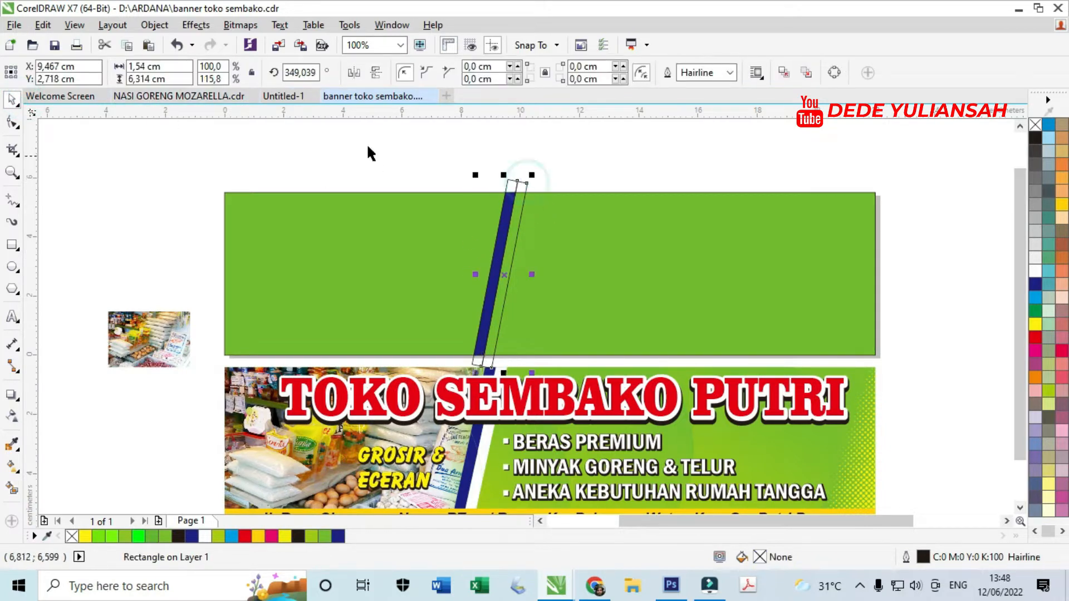
left_click(12, 488)
left_click(173, 74)
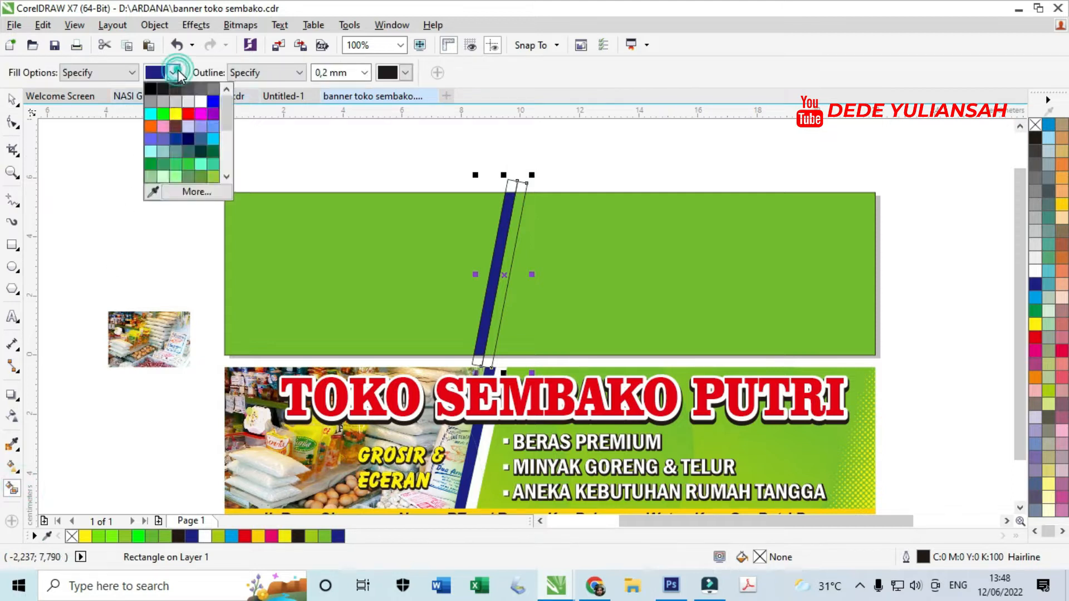
left_click(151, 195)
left_click(339, 172)
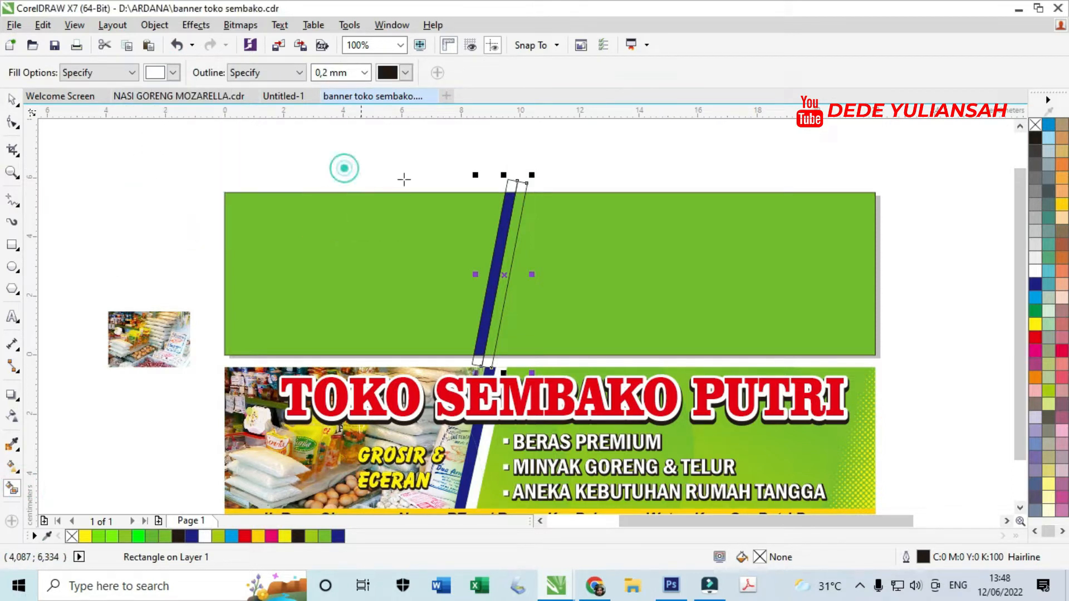
left_click(506, 248)
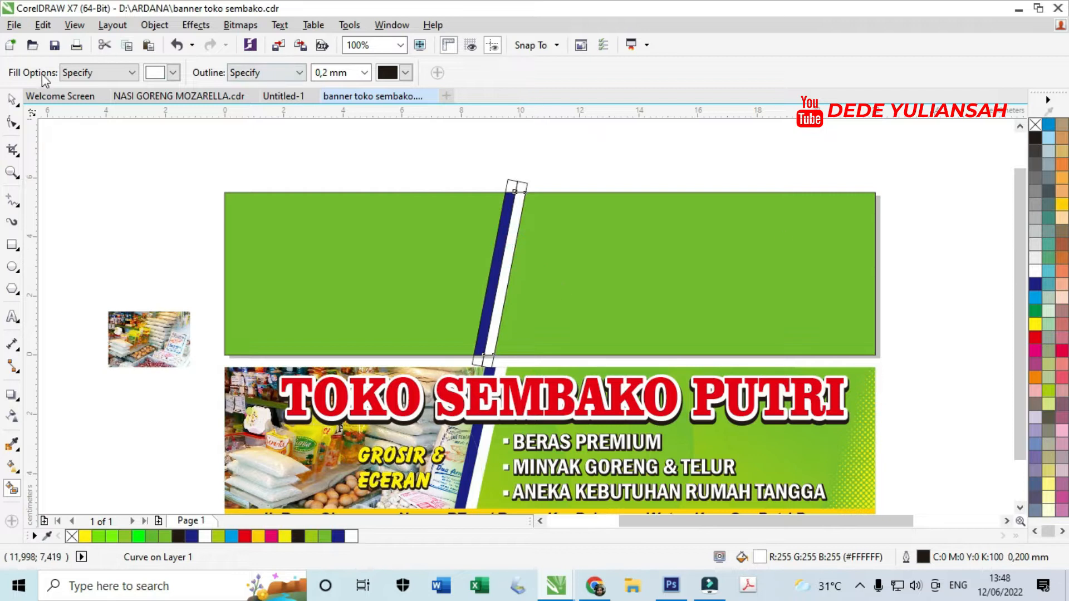
left_click(14, 101)
left_click(81, 167)
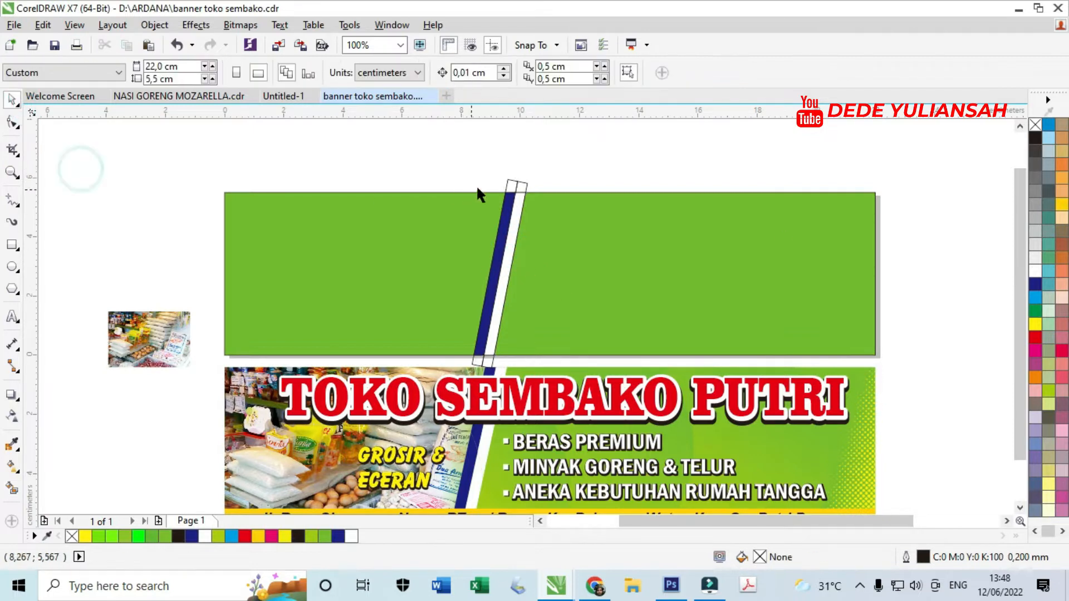
Step: Delete the two unfilled slanted guide rectangles that extend beyond the banner
left_click_drag(512, 182, 423, 158)
key("Delete")
left_click(522, 184)
key("Delete")
left_click(396, 162)
Step: Remove the outlines from the blue and white slanted stripes
left_click_drag(443, 158, 554, 385)
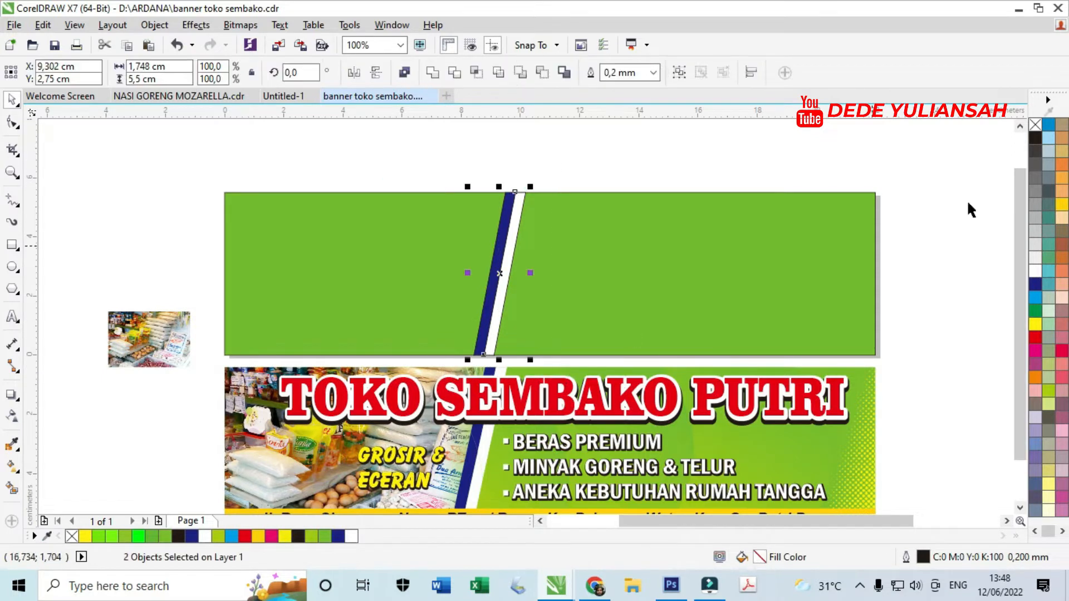
right_click(1037, 126)
left_click(966, 203)
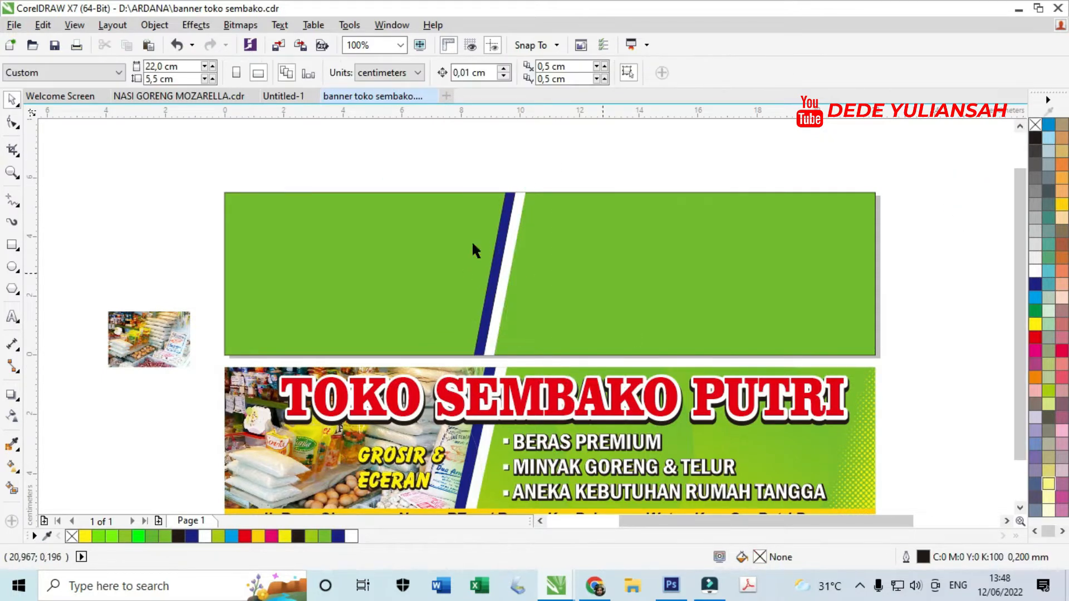
Step: Enlarge the grocery photo to about 9.9 x 6.8 cm and centre it vertically over the left part of the banner
left_click_drag(171, 359, 524, 403)
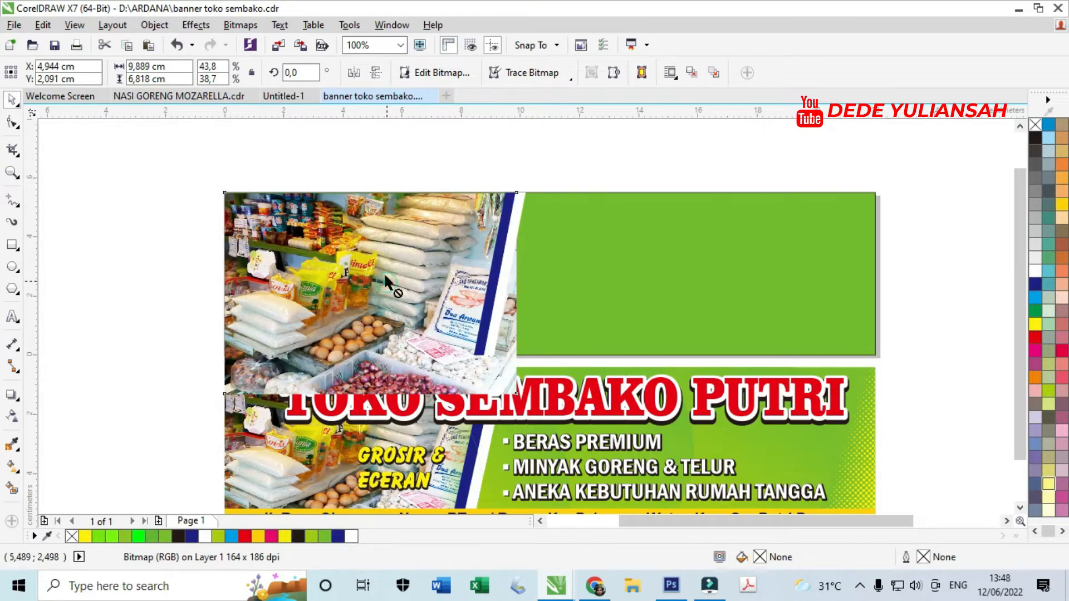
left_click_drag(385, 276, 382, 264)
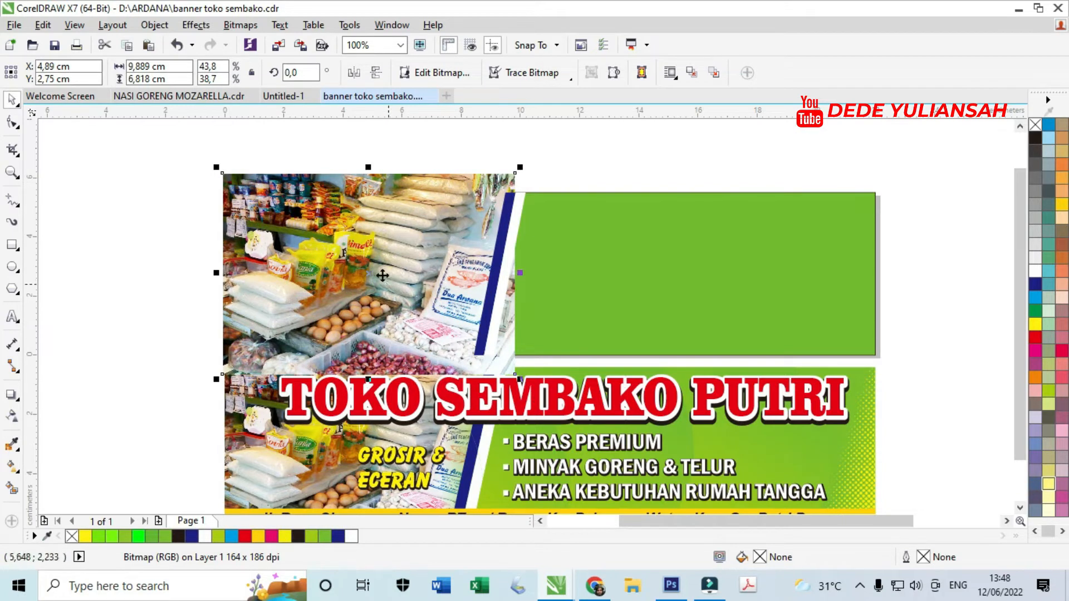
Step: Apply a linear transparency to the grocery photo so its right side fades out toward the slanted blue stripe
left_click(12, 416)
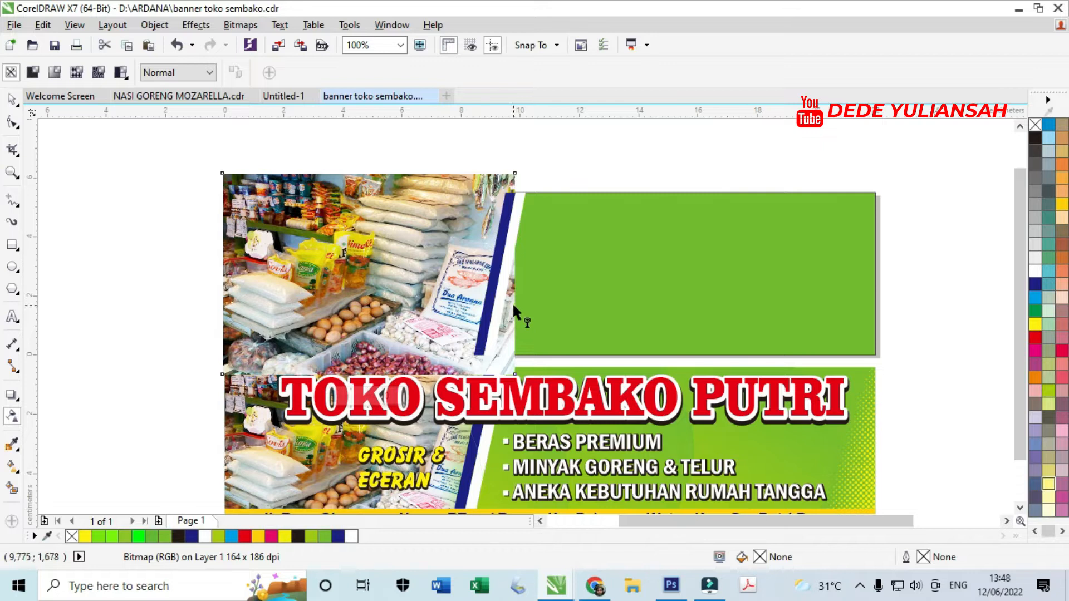
left_click_drag(513, 306, 422, 306)
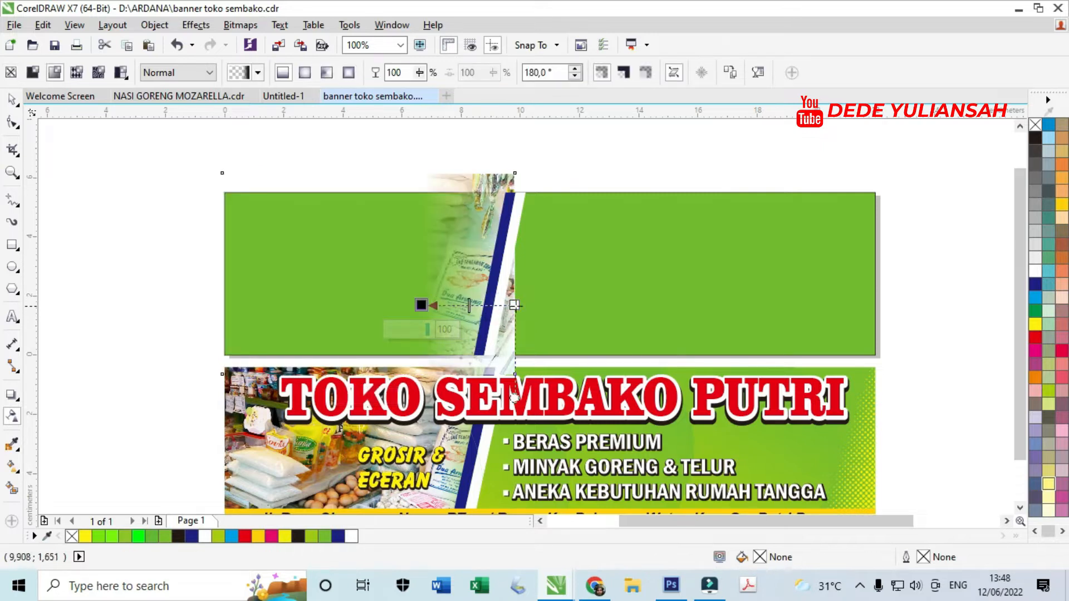
left_click_drag(514, 305, 410, 255)
left_click_drag(421, 305, 553, 262)
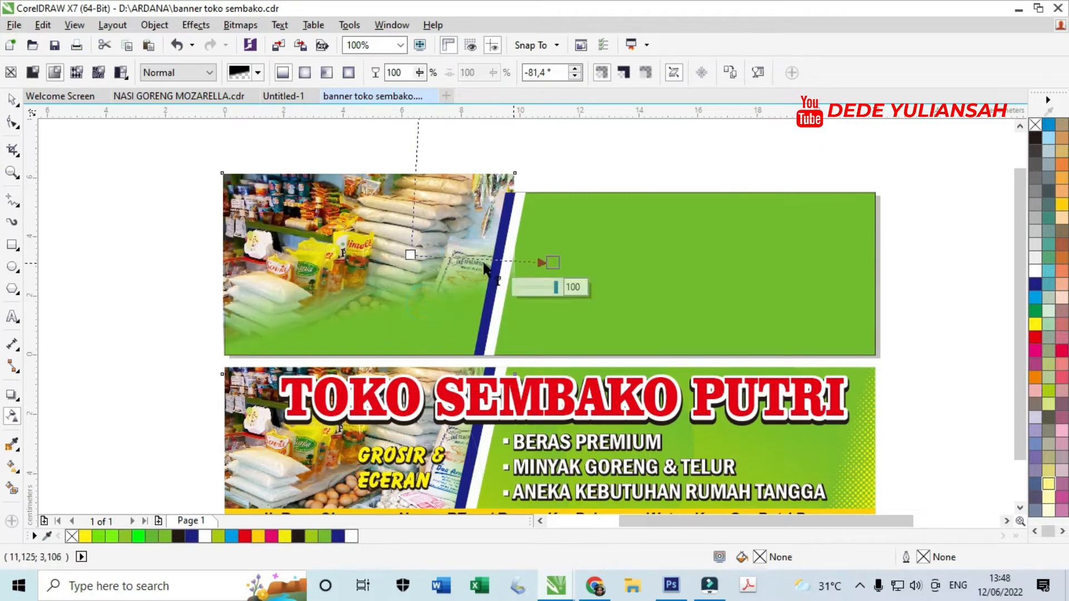
left_click_drag(410, 254, 429, 290)
left_click_drag(552, 263, 491, 288)
left_click_drag(426, 229, 451, 232)
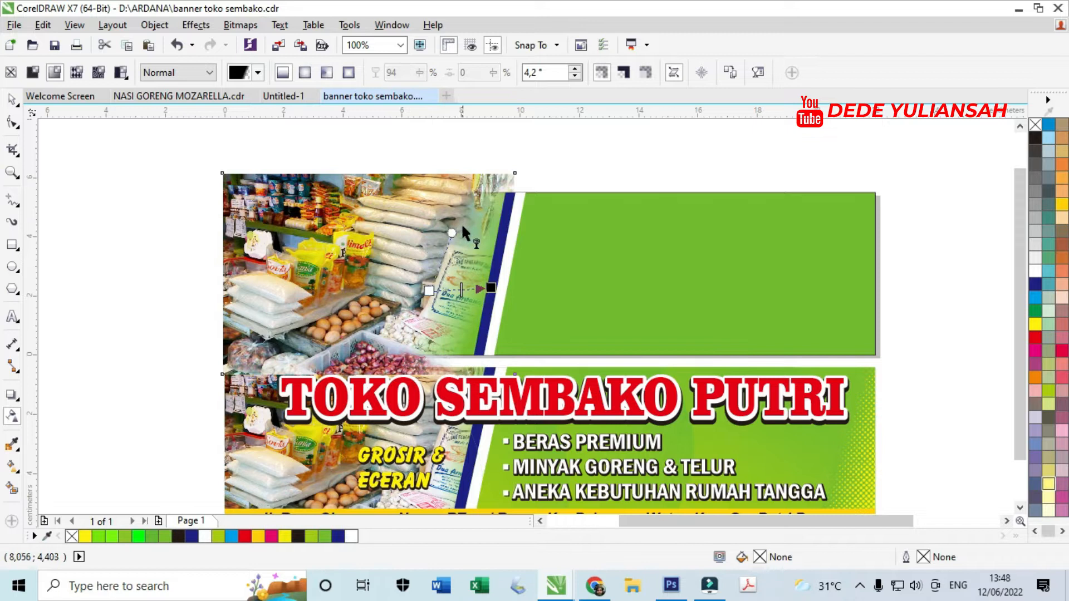
left_click_drag(492, 288, 506, 289)
left_click_drag(429, 290, 444, 292)
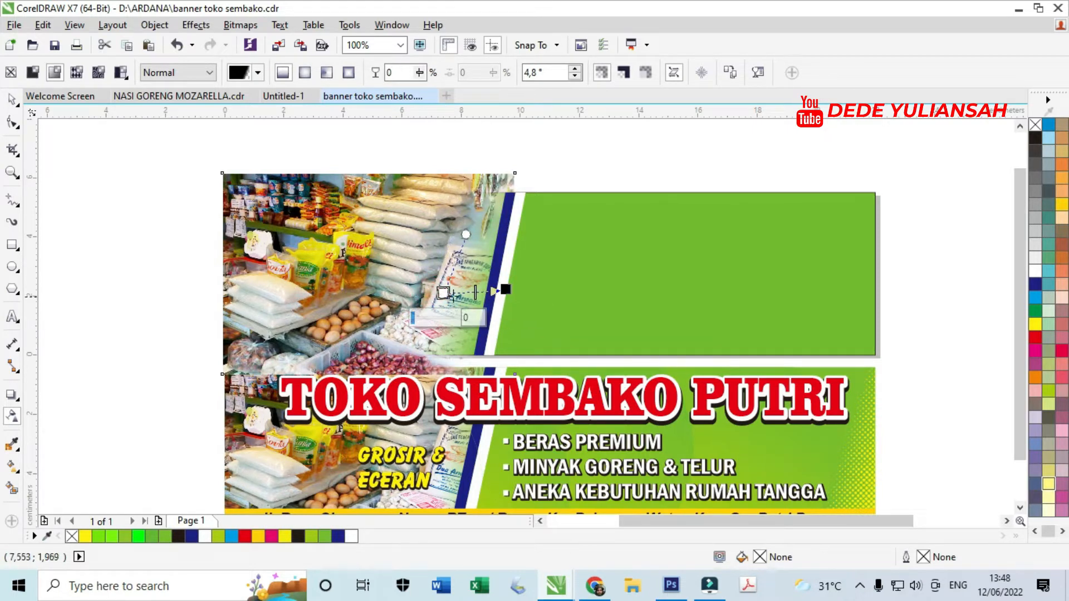
left_click_drag(467, 234, 460, 233)
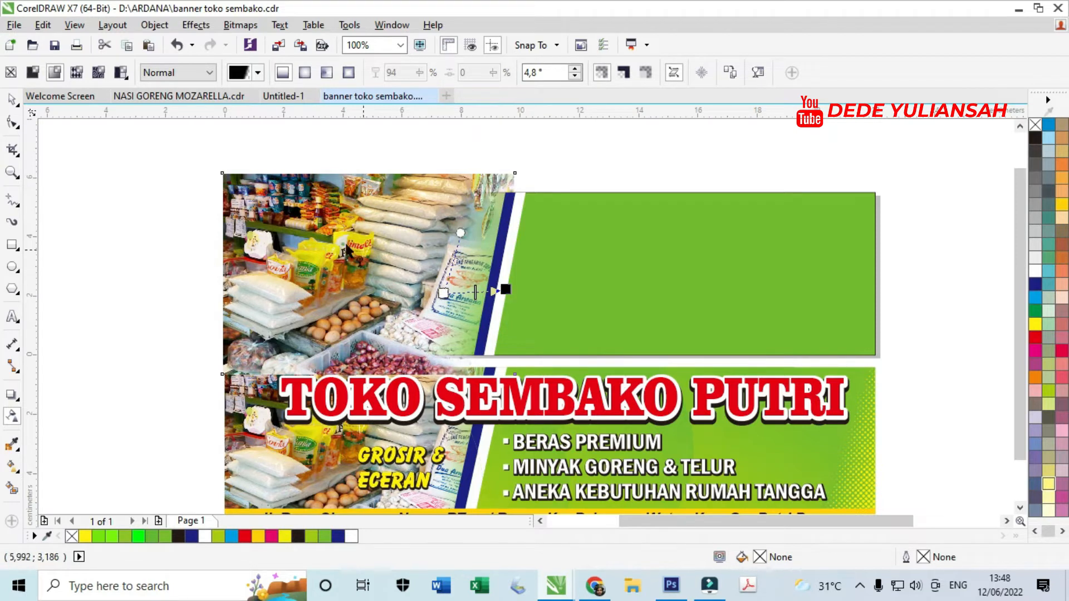
Step: PowerClip the faded grocery photo inside the green banner rectangle
left_click(12, 99)
left_click(78, 203)
left_click(348, 212)
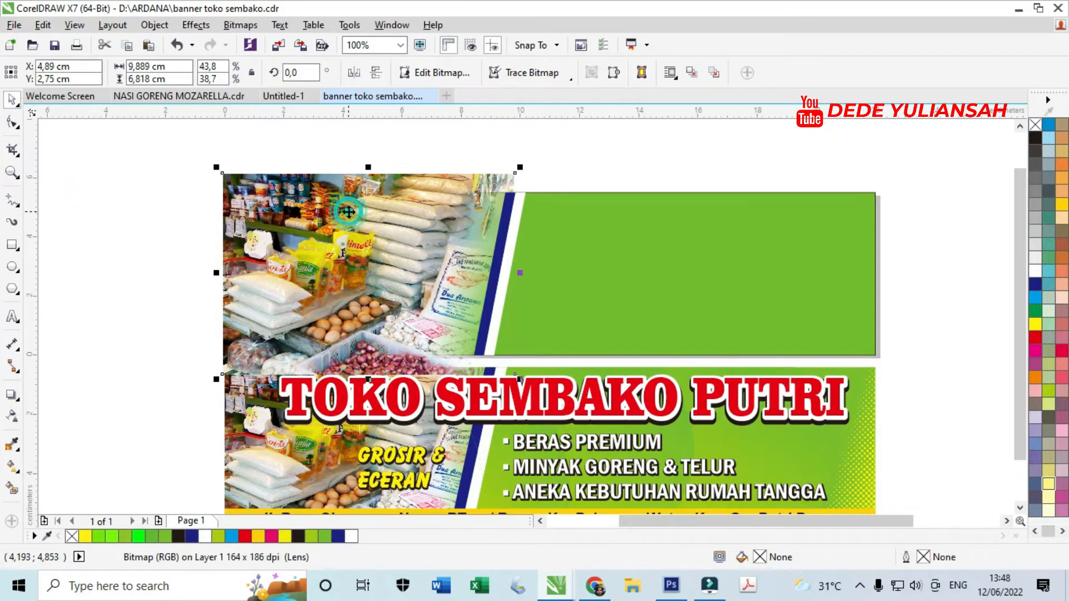
right_click(348, 212)
left_click(446, 139)
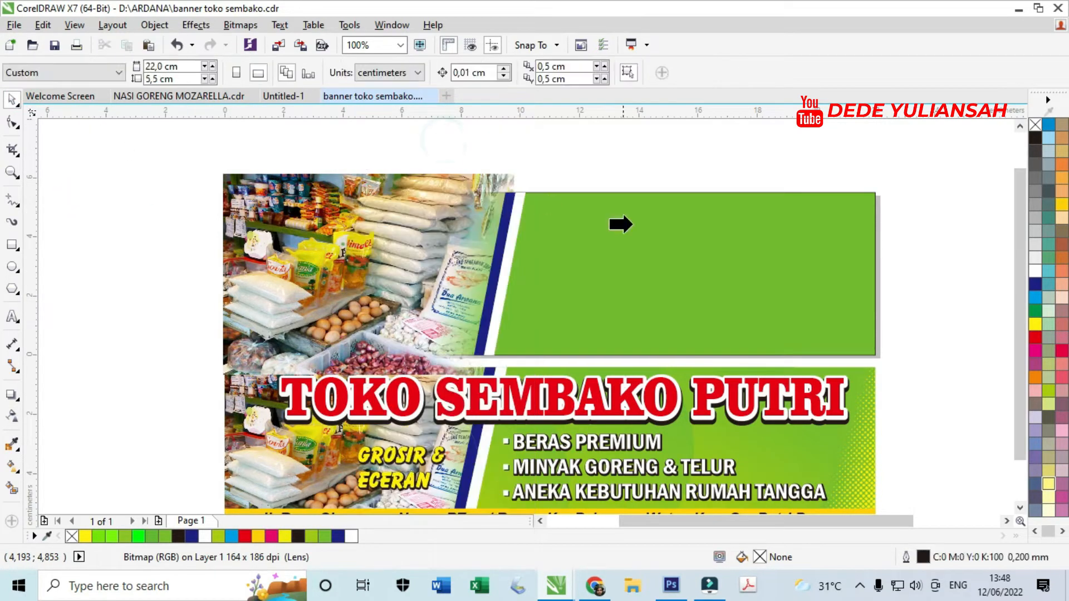
left_click(630, 272)
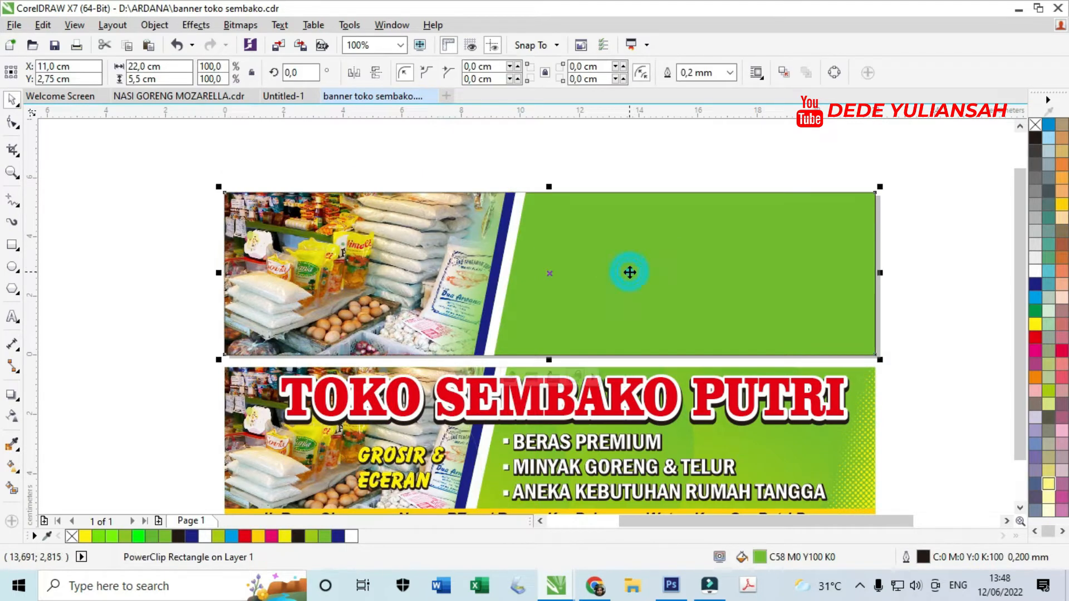
left_click(432, 157)
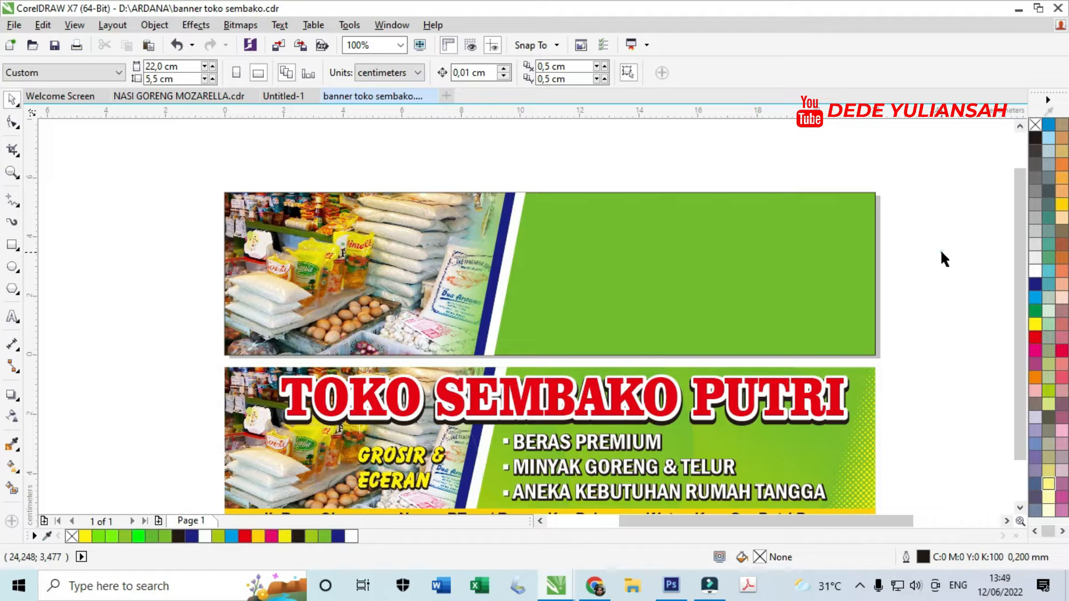
Step: Remove the outline from the green banner rectangle
left_click(524, 213)
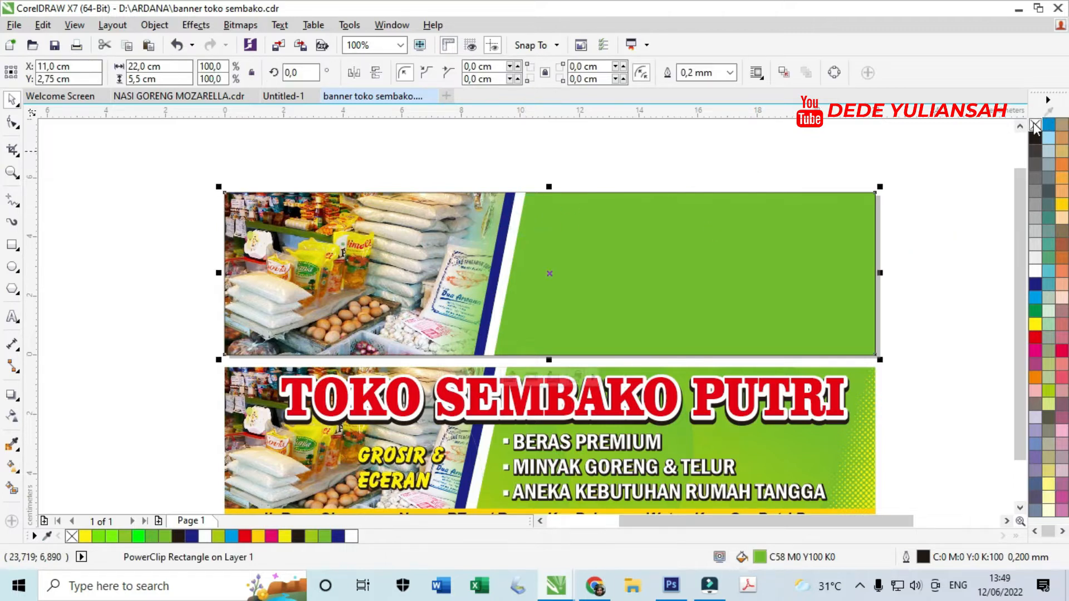
right_click(1035, 126)
left_click(817, 140)
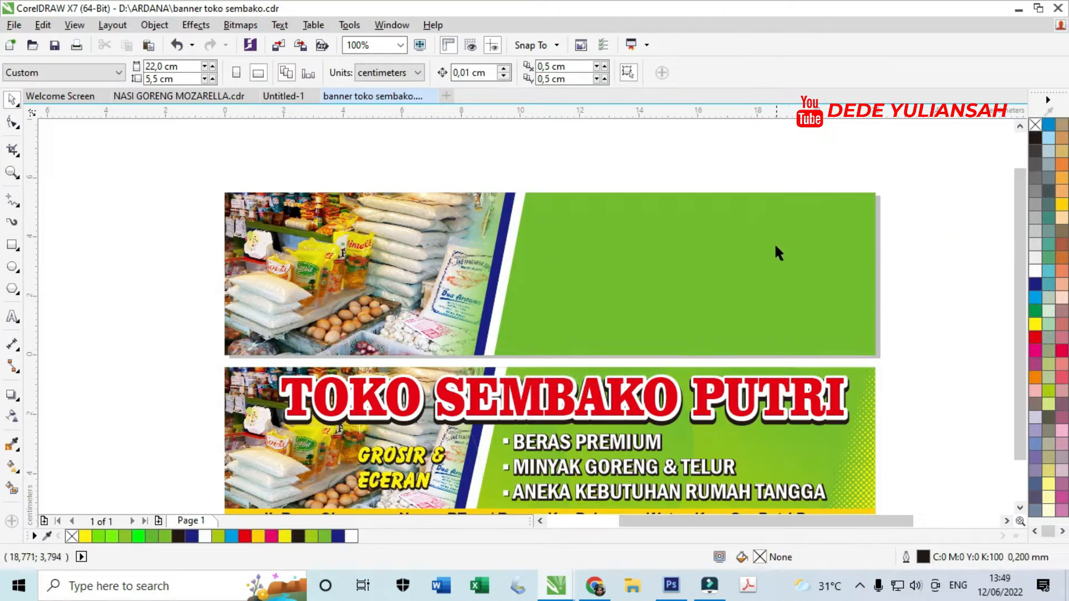
Step: Draw an ellipse about 5.8 x 7.1 cm over the slanted stripes, extending above and below the banner
left_click(12, 266)
left_click_drag(446, 166, 617, 377)
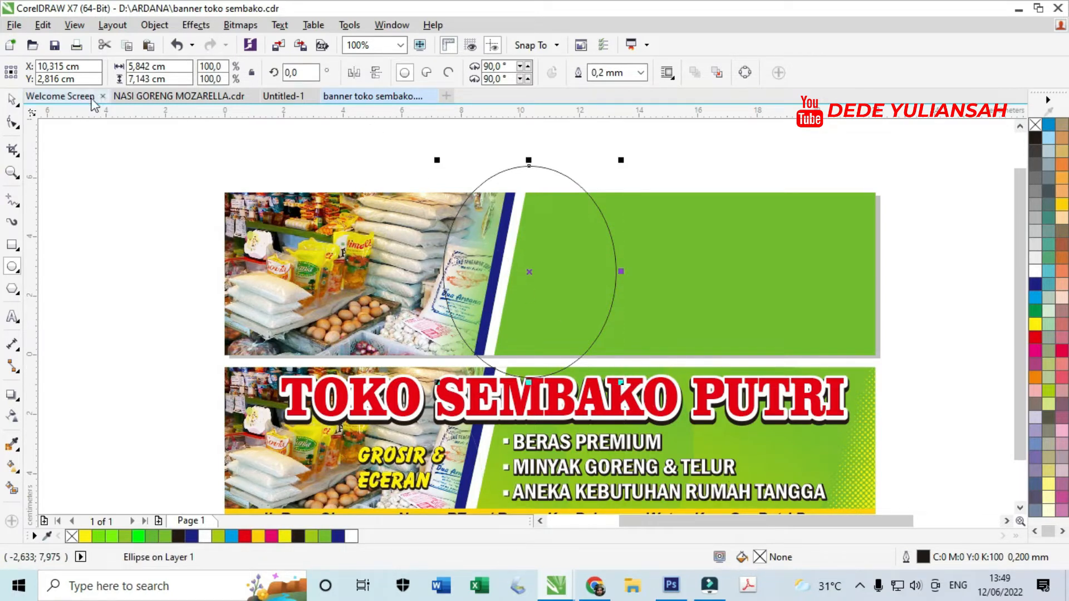
left_click(13, 99)
left_click(179, 155)
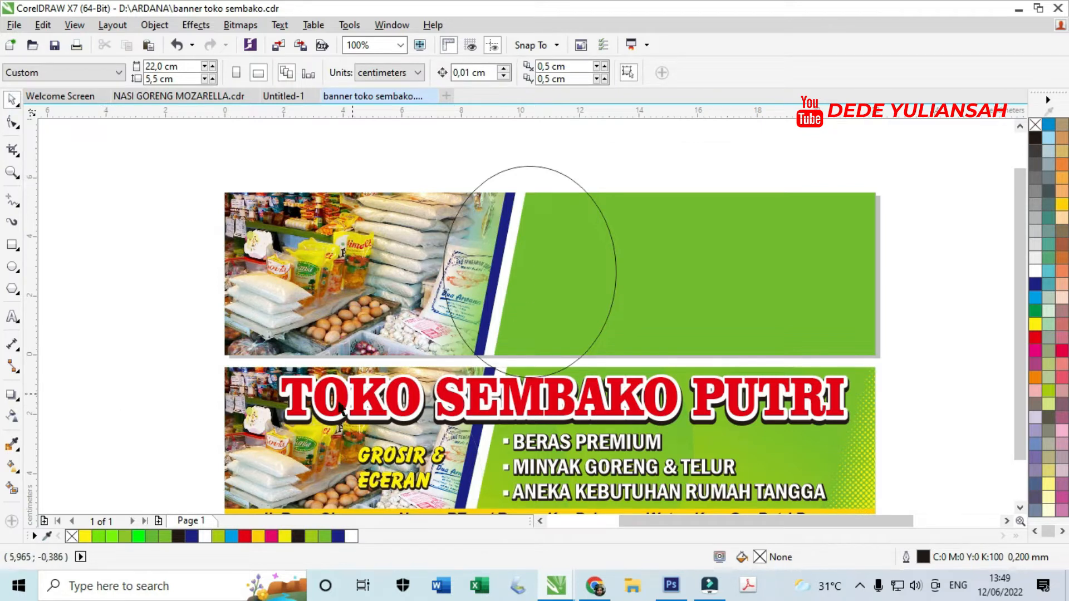
left_click(312, 535)
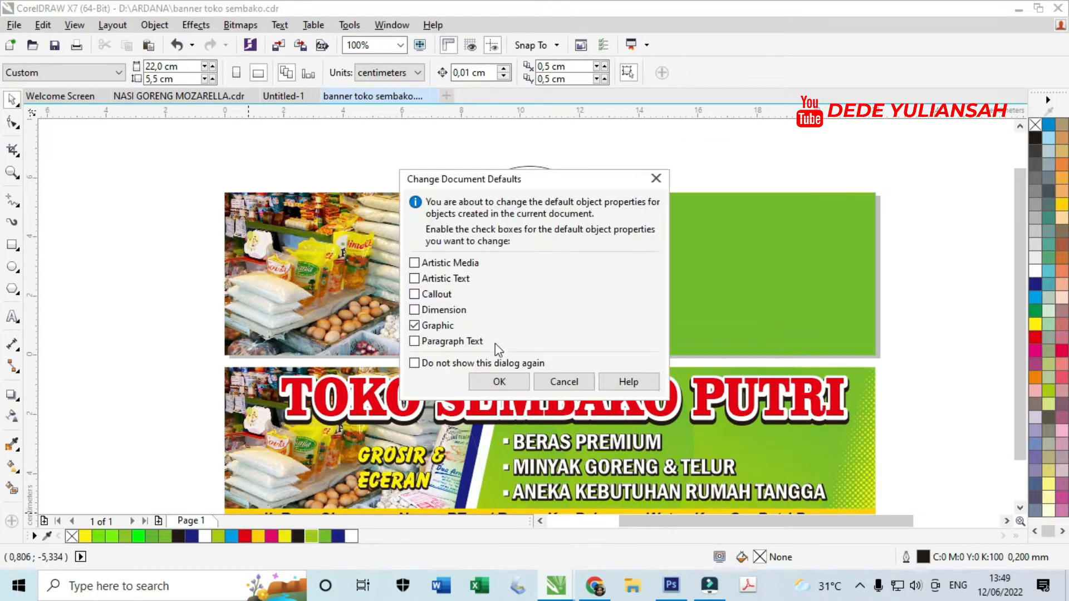
left_click(565, 383)
left_click(584, 287)
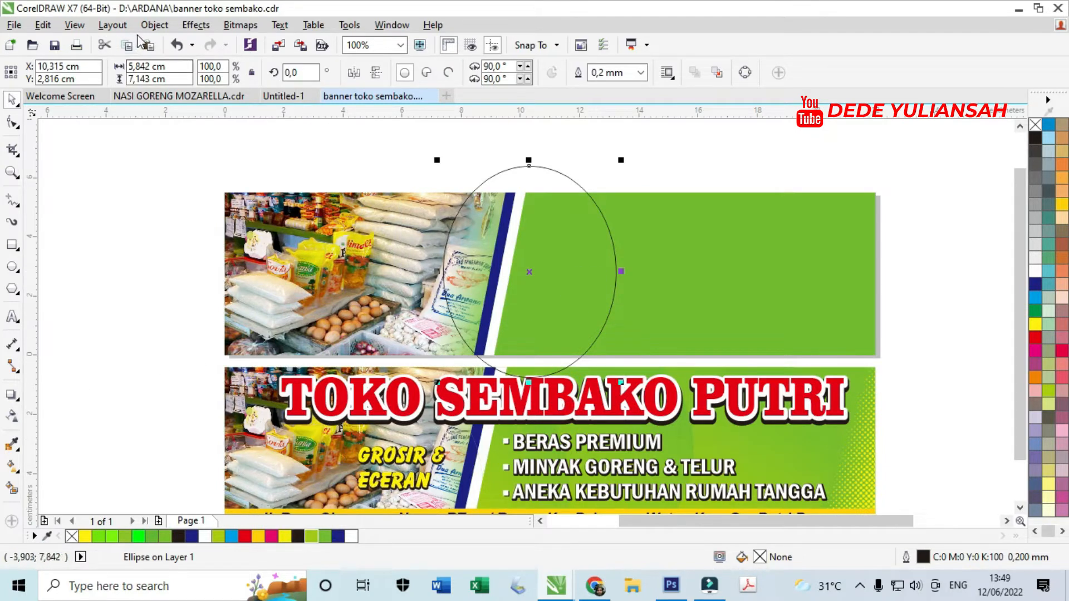
Step: Smart-fill the ellipse's area between the white stripe and its right curve with sampled yellow-green (#A0C90E)
left_click(12, 487)
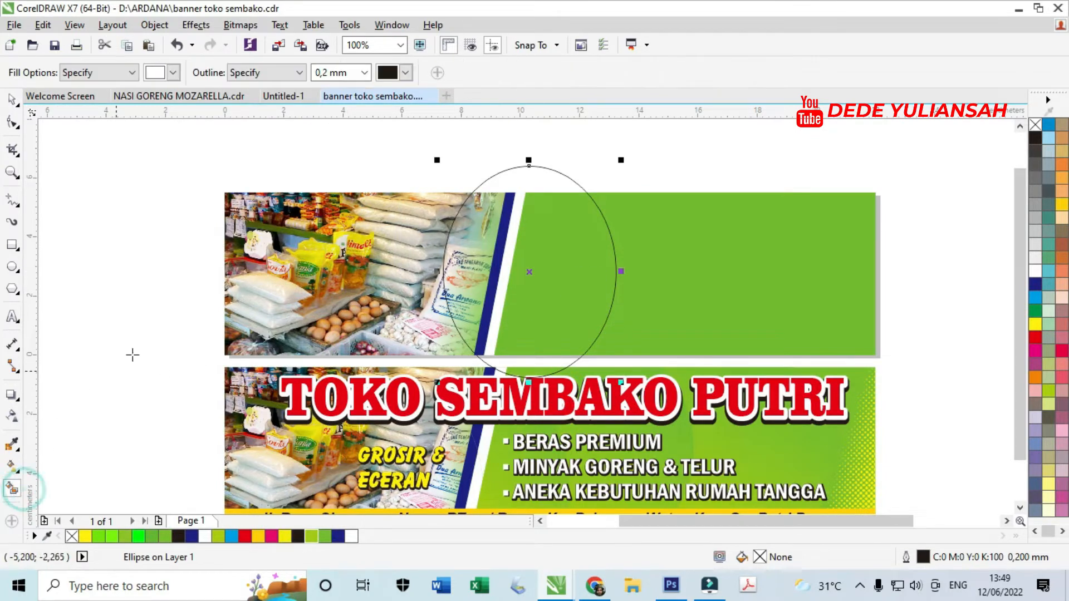
left_click(175, 73)
left_click(151, 191)
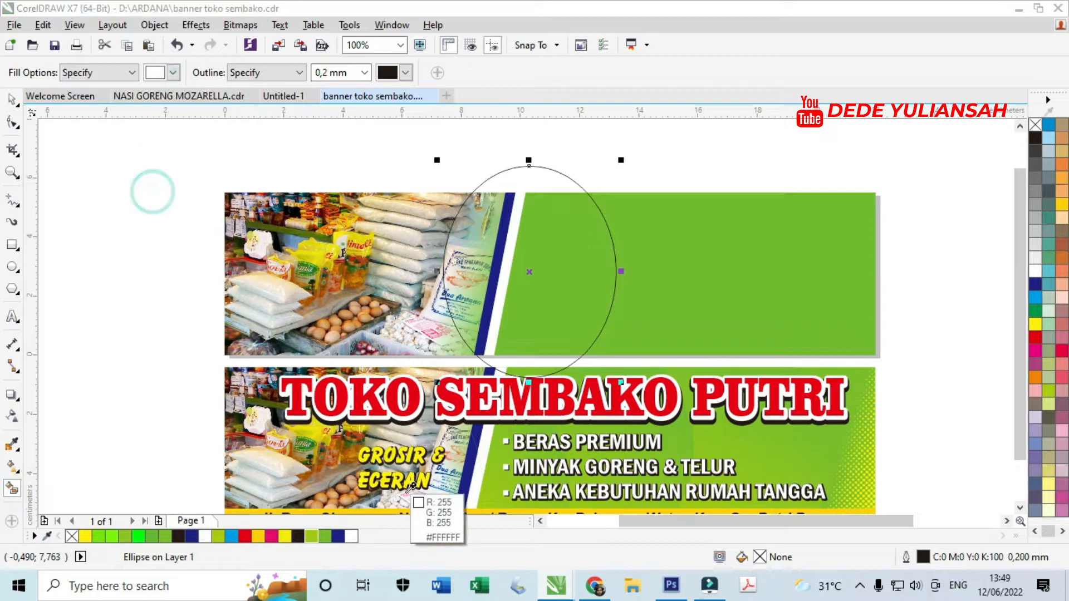
left_click(322, 531)
left_click(530, 313)
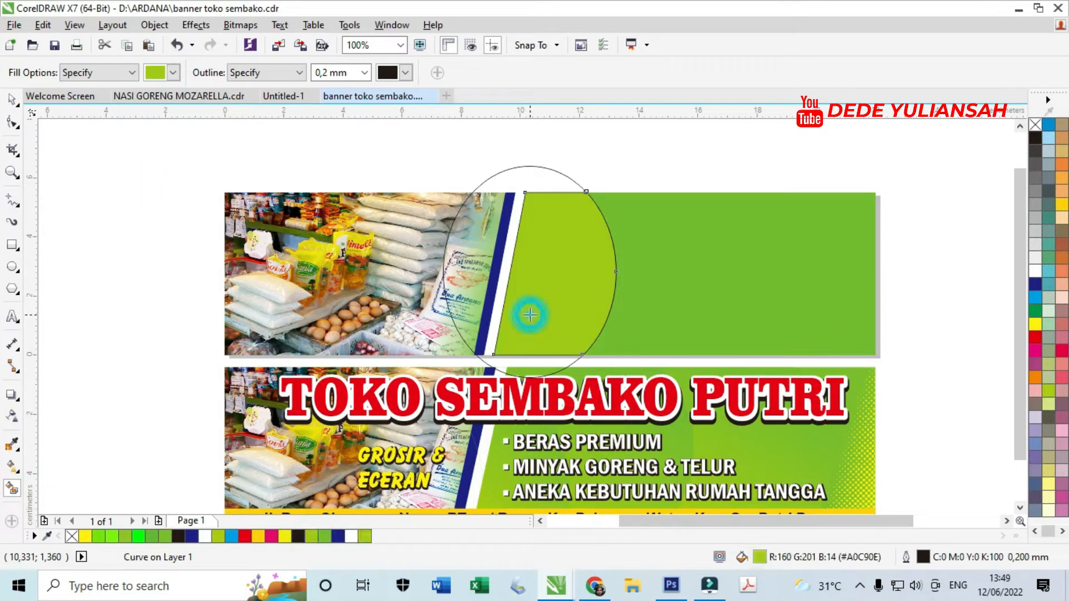
Step: Delete the unfilled guide ellipse over the stripes
left_click(11, 100)
left_click(72, 202)
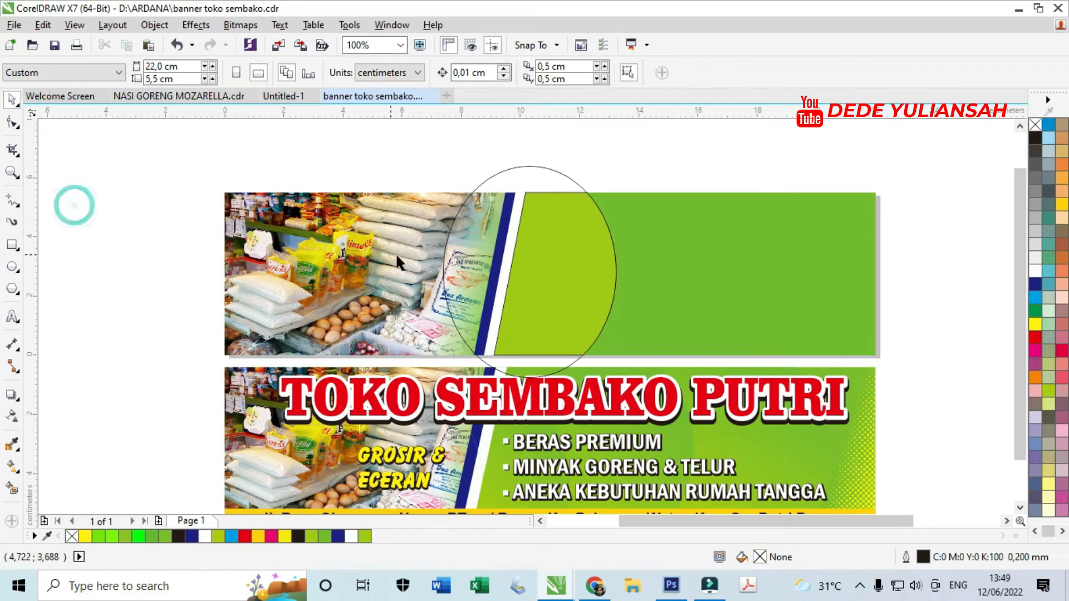
left_click_drag(525, 181, 489, 171)
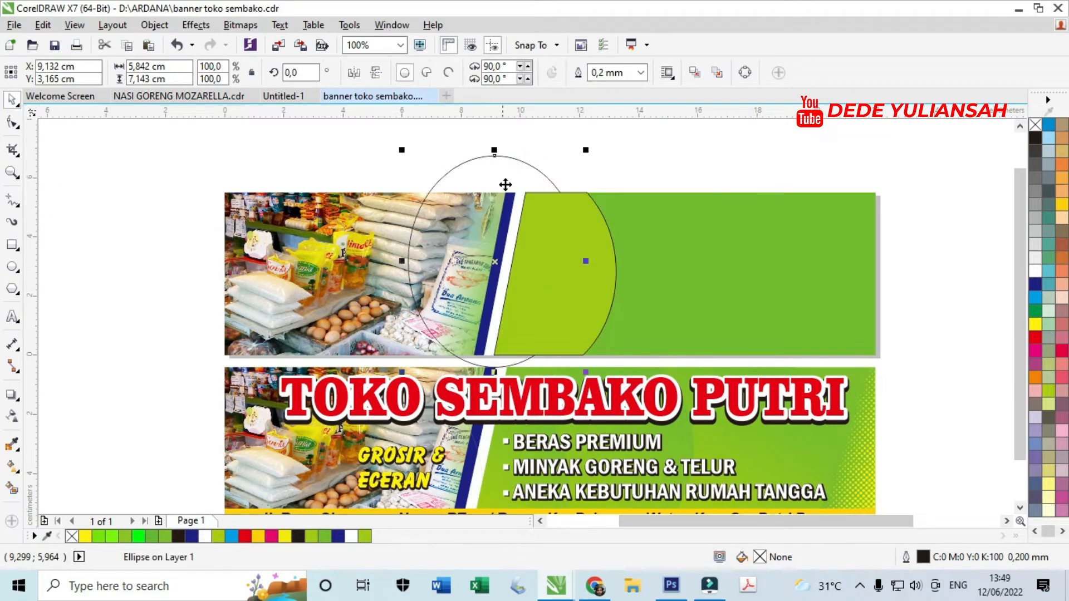
key("Delete")
Step: Remove the outline from the yellow-green curved shape
left_click(590, 271)
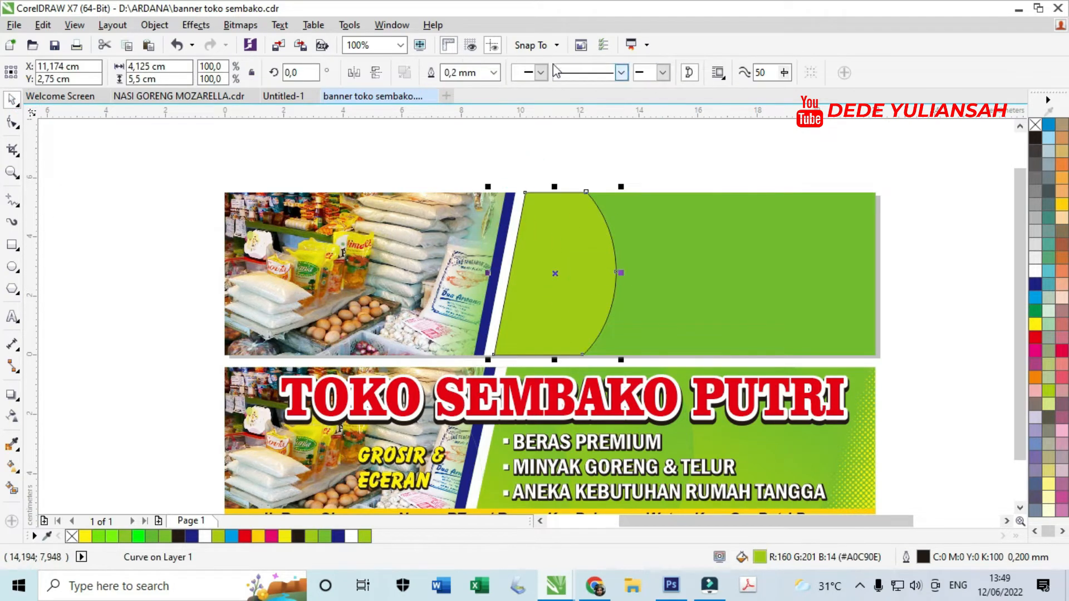
left_click(494, 72)
left_click(480, 93)
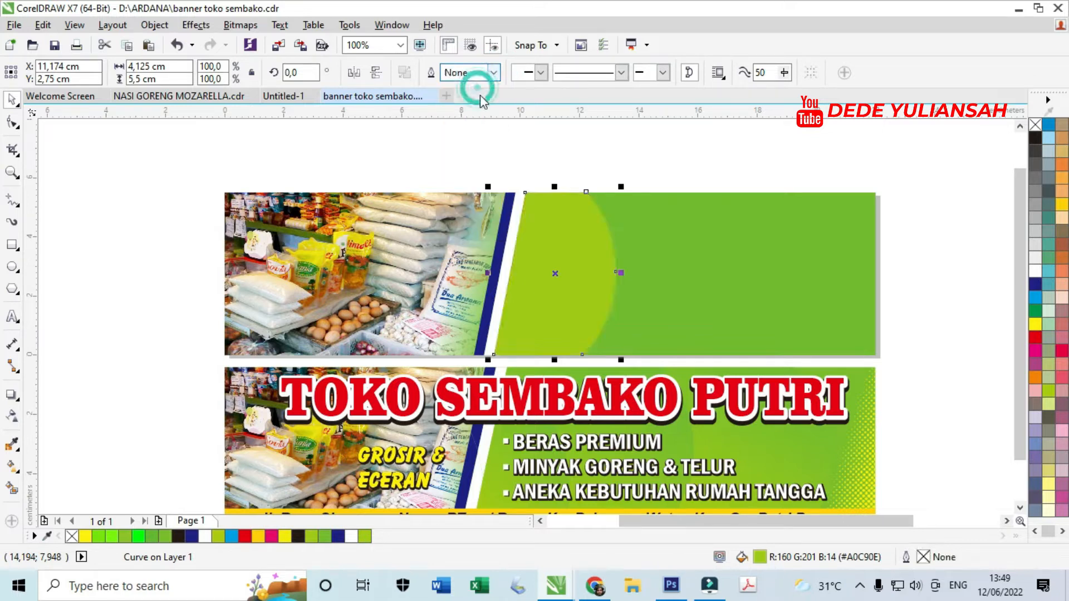
left_click(573, 267)
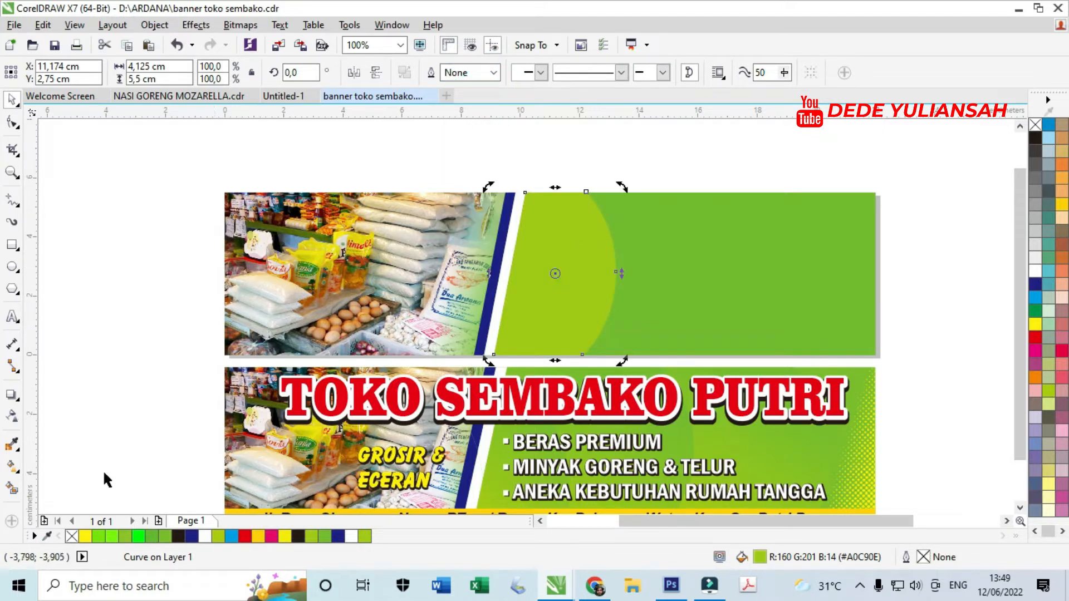
Step: Apply a horizontal linear fountain fill across the yellow-green curved shape
left_click(10, 489)
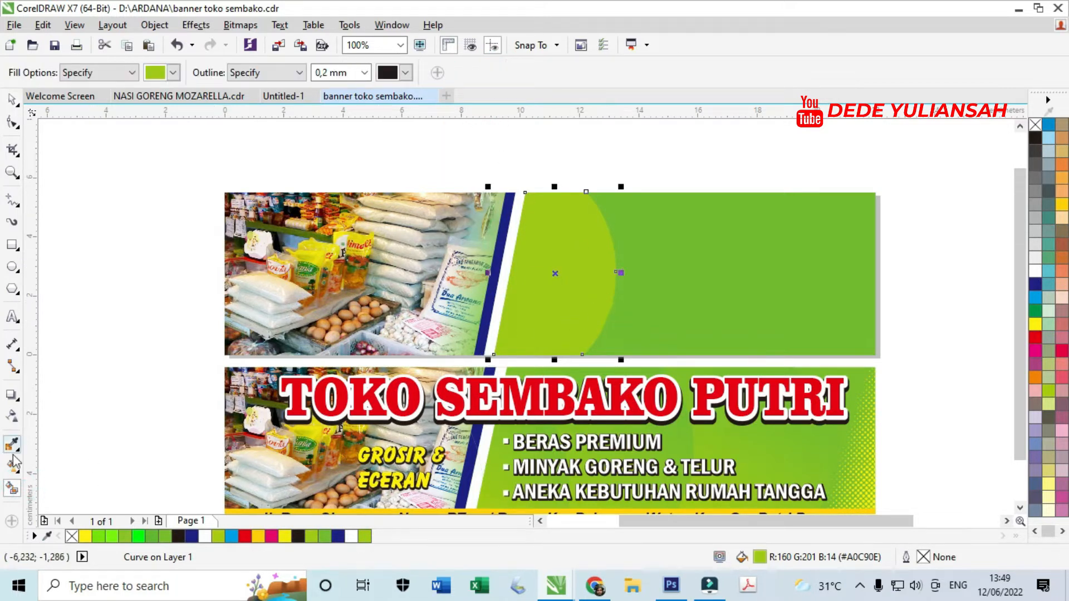
left_click(12, 466)
left_click_drag(534, 283, 615, 281)
left_click(588, 306)
Step: Set the gradient's white end to sampled green (#74BB29) and move its yellow-green end slightly past the shape's curved edge
left_click(534, 282)
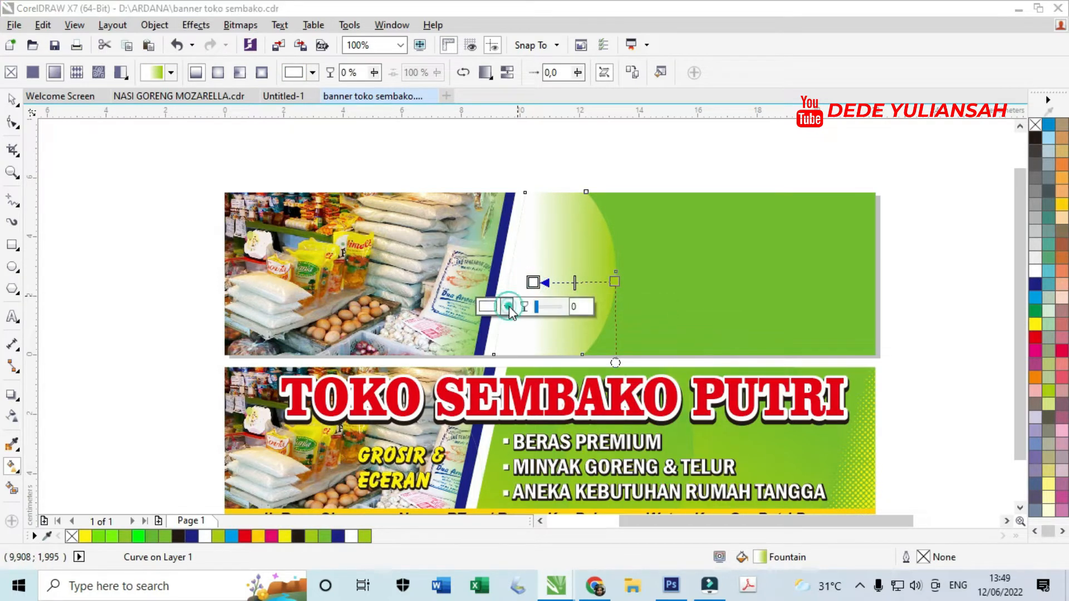
left_click(506, 306)
left_click(540, 339)
left_click(709, 260)
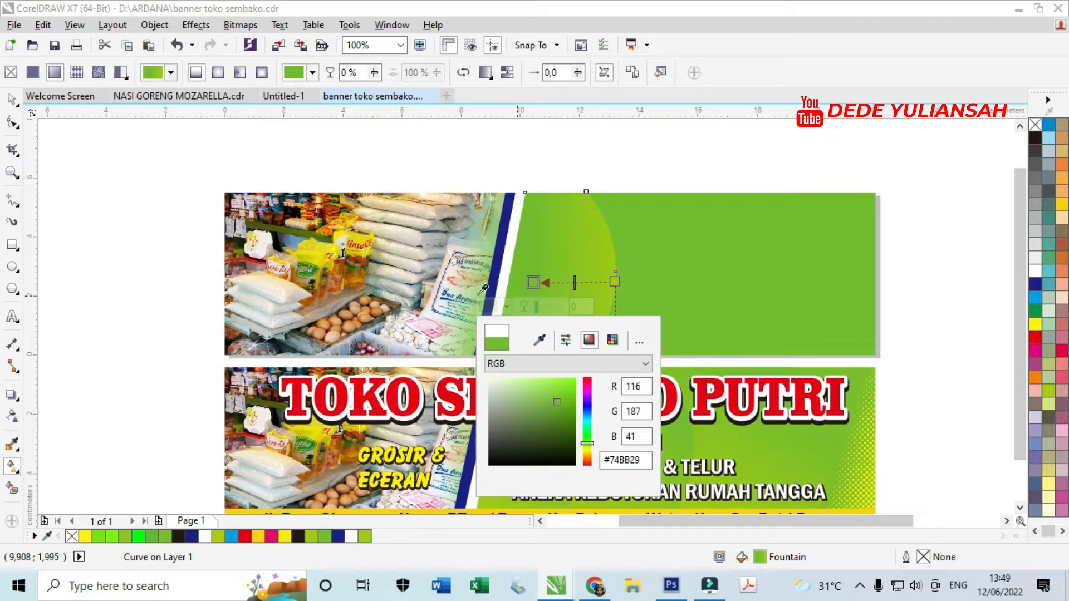
left_click(573, 364)
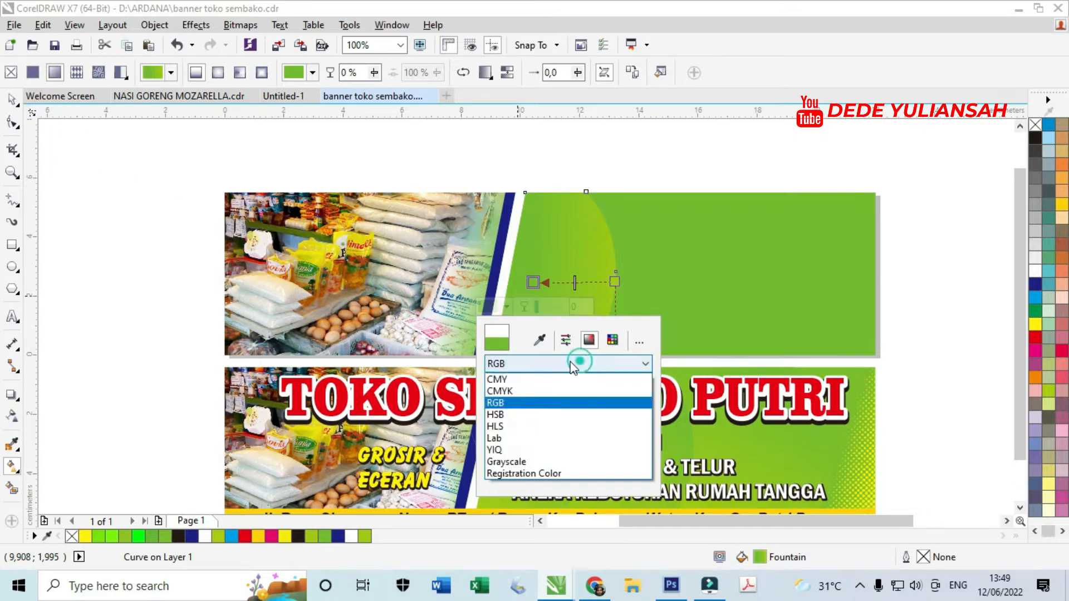
left_click(529, 384)
left_click(651, 143)
left_click_drag(615, 283, 628, 289)
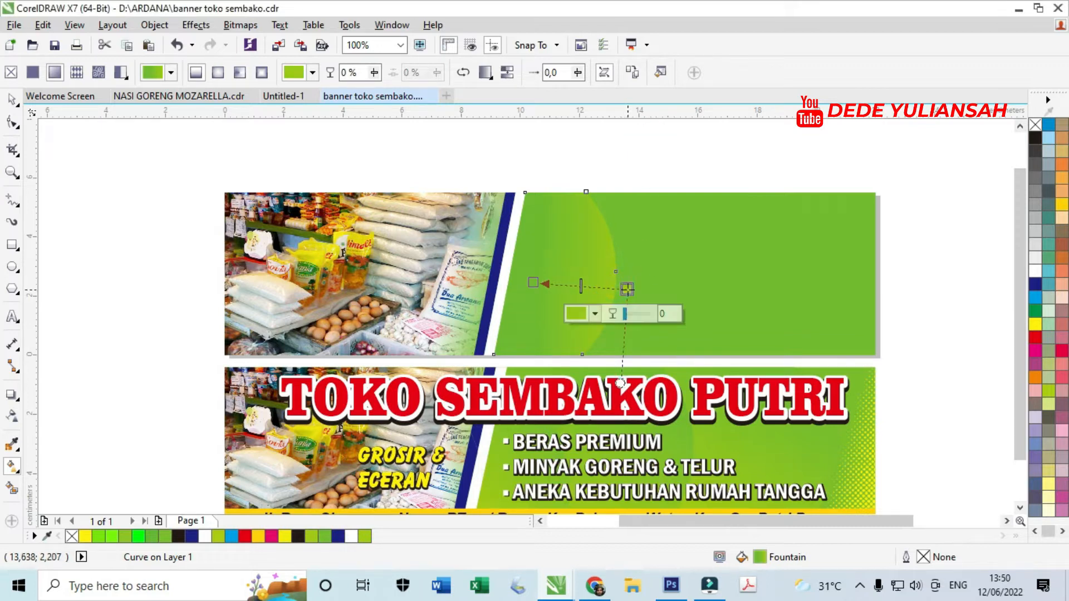
left_click(12, 99)
left_click_drag(554, 272, 630, 272)
key("ctrl+z")
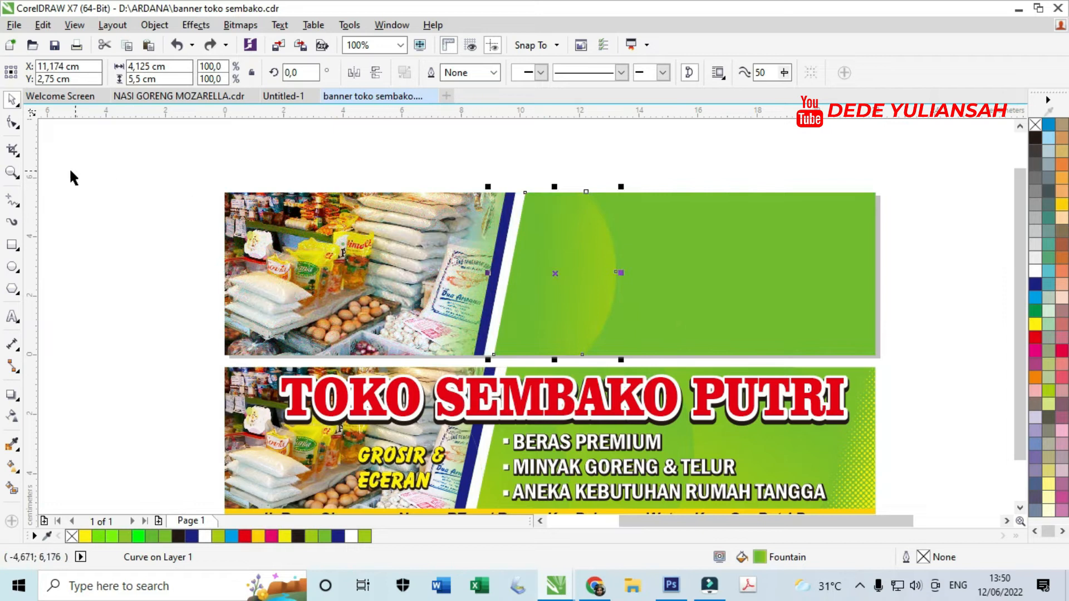
Step: Draw an ellipse about 5.9 x 6.7 cm and position it overlapping the right curve of the gradient shape
left_click(12, 267)
left_click_drag(558, 175, 731, 382)
left_click(11, 99)
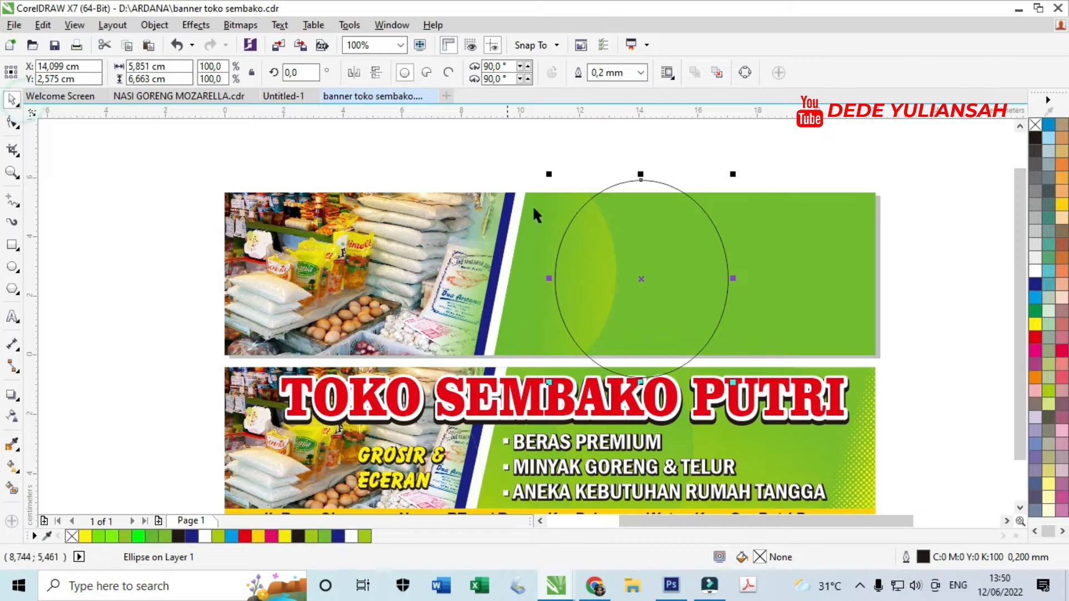
left_click_drag(641, 239, 629, 237)
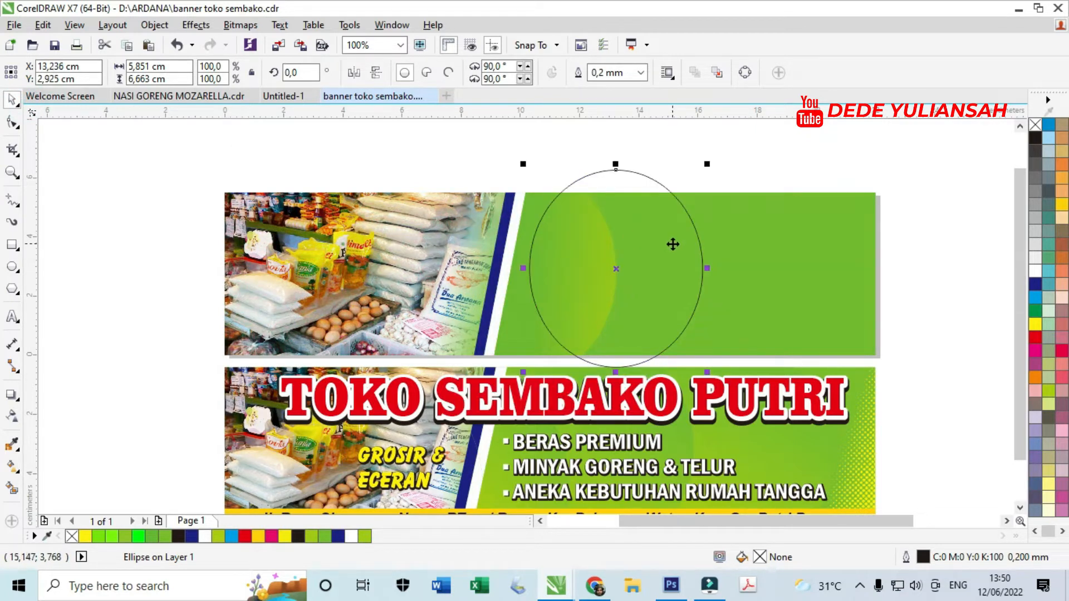
left_click(559, 132)
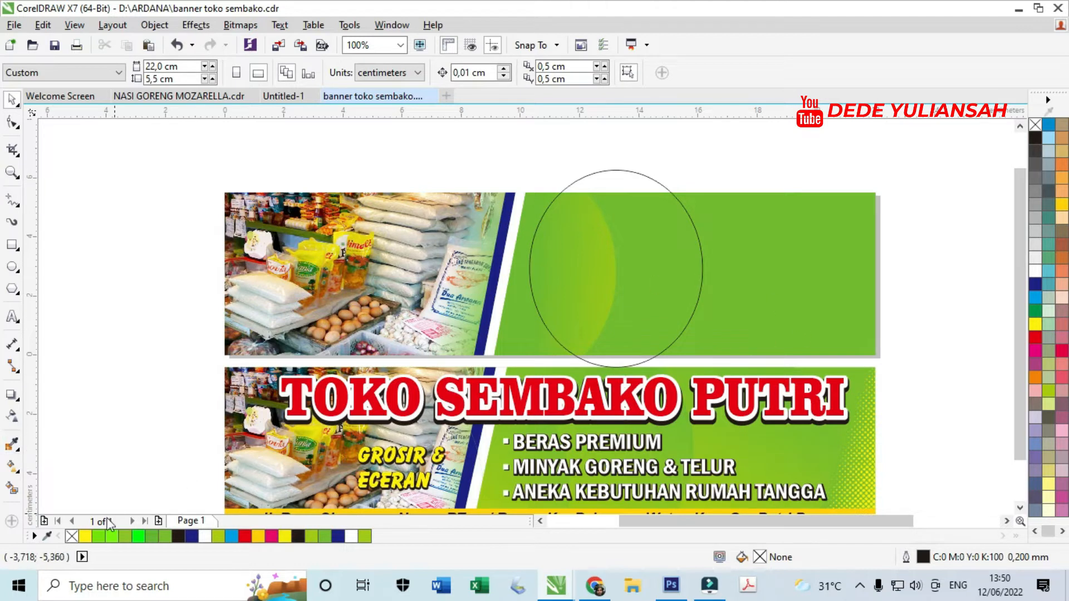
Step: Smart-fill the new ellipse's area inside the banner beyond the gradient shape with yellow-green (#A0C90E)
left_click(11, 489)
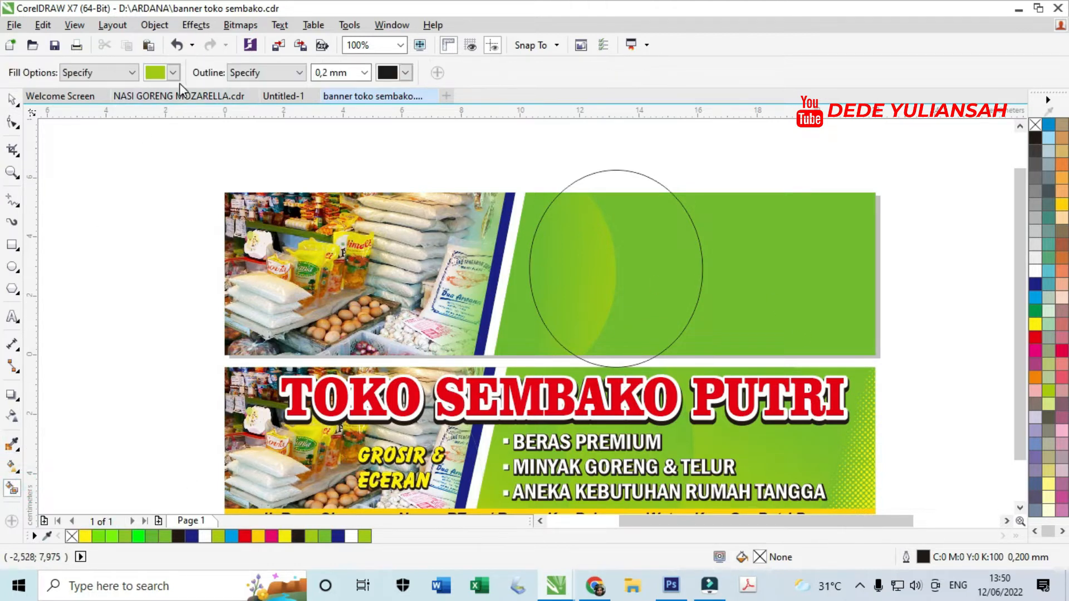
left_click(635, 243)
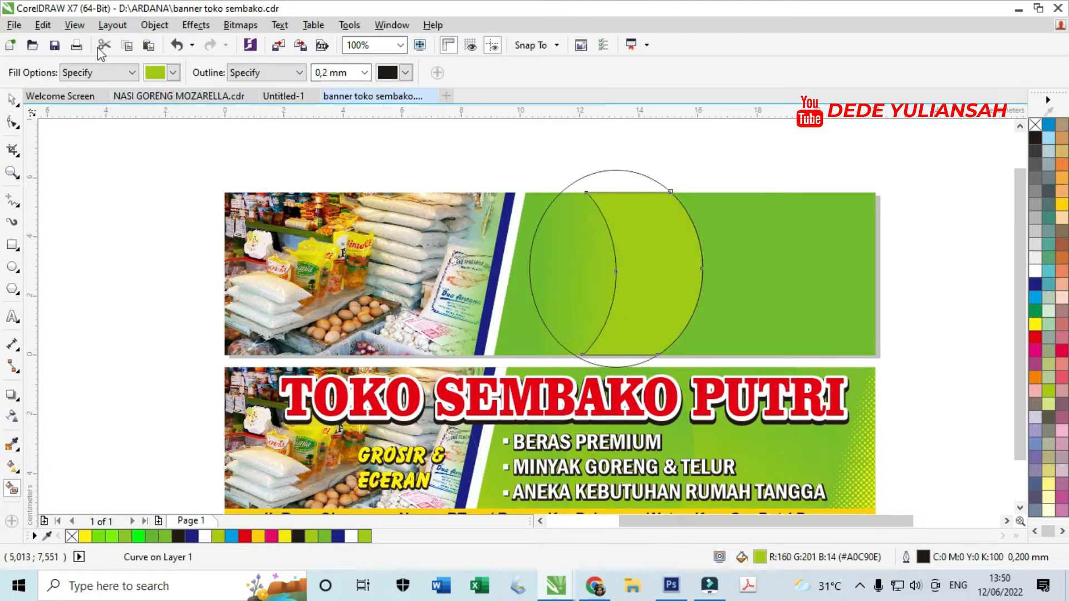
Step: Move the ellipse over the second curved shape's right edge and widen it to about 6.9 cm
left_click(13, 98)
left_click(621, 161)
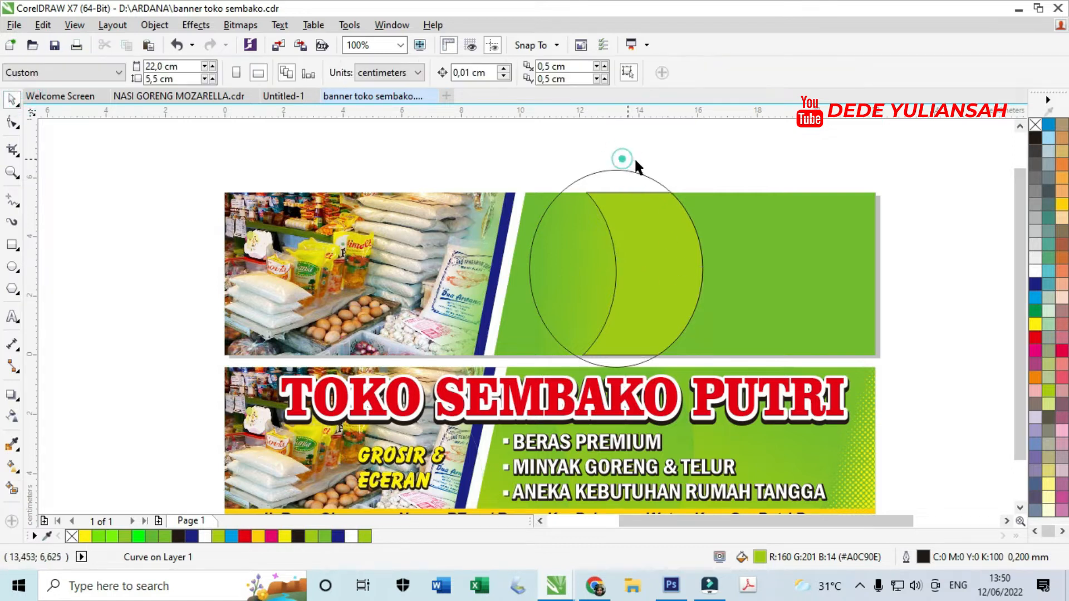
left_click_drag(635, 187, 712, 209)
left_click_drag(786, 269, 818, 270)
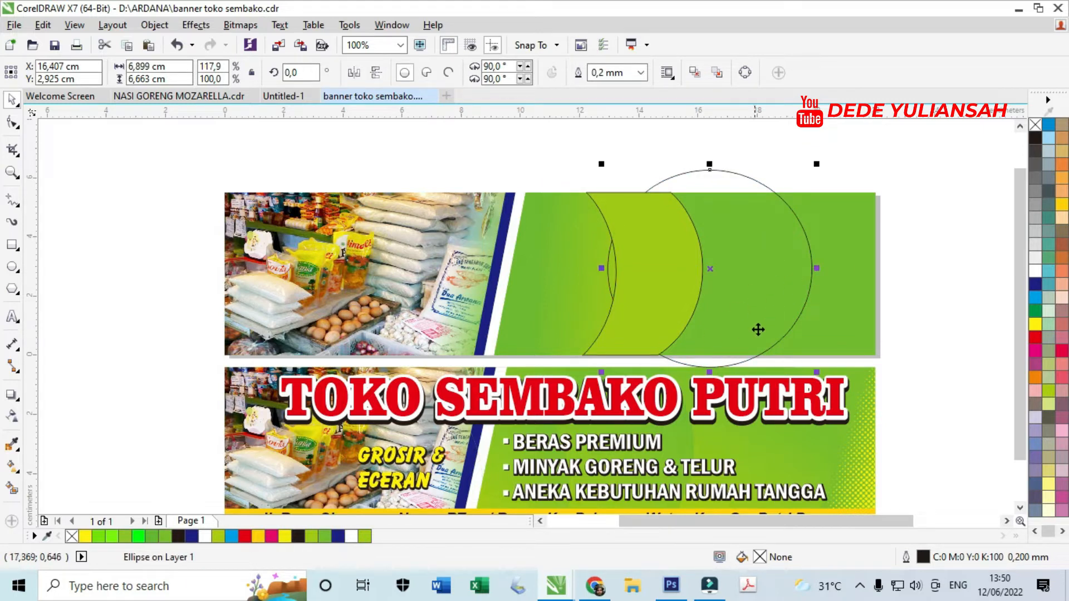
Step: Smart-fill the ellipse's area beyond the second curved shape with yellow-green (#A0C90E) and delete the helper ellipse
left_click(10, 491)
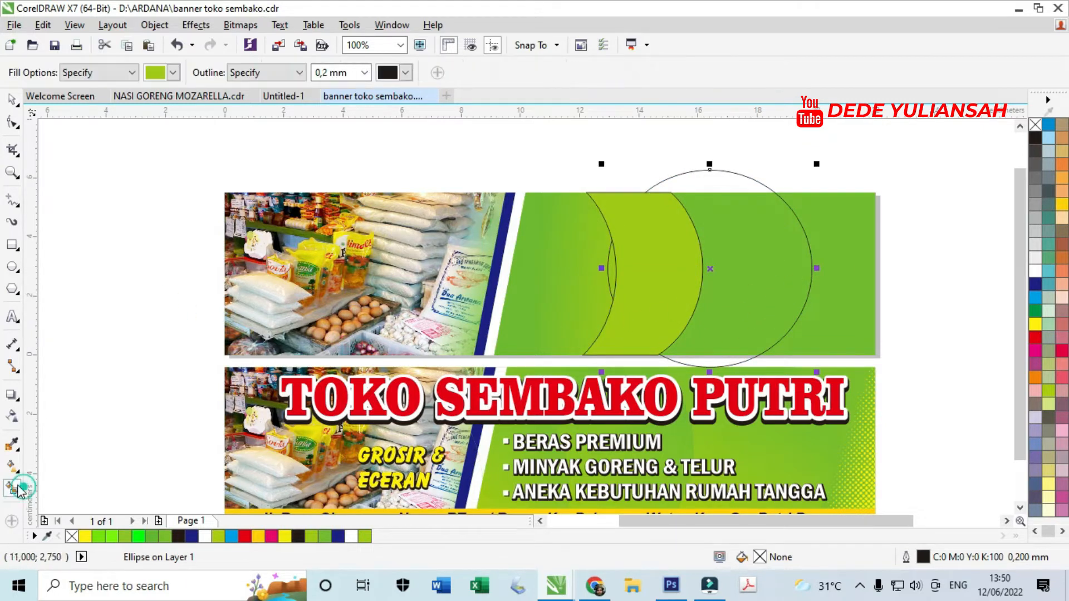
left_click(802, 272)
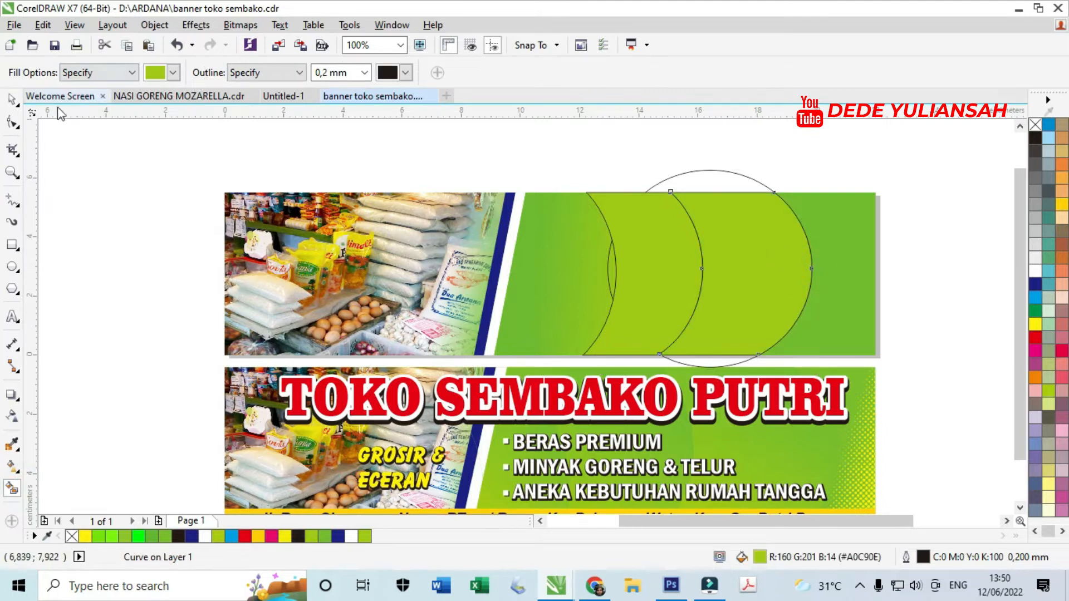
left_click(11, 99)
left_click(110, 156)
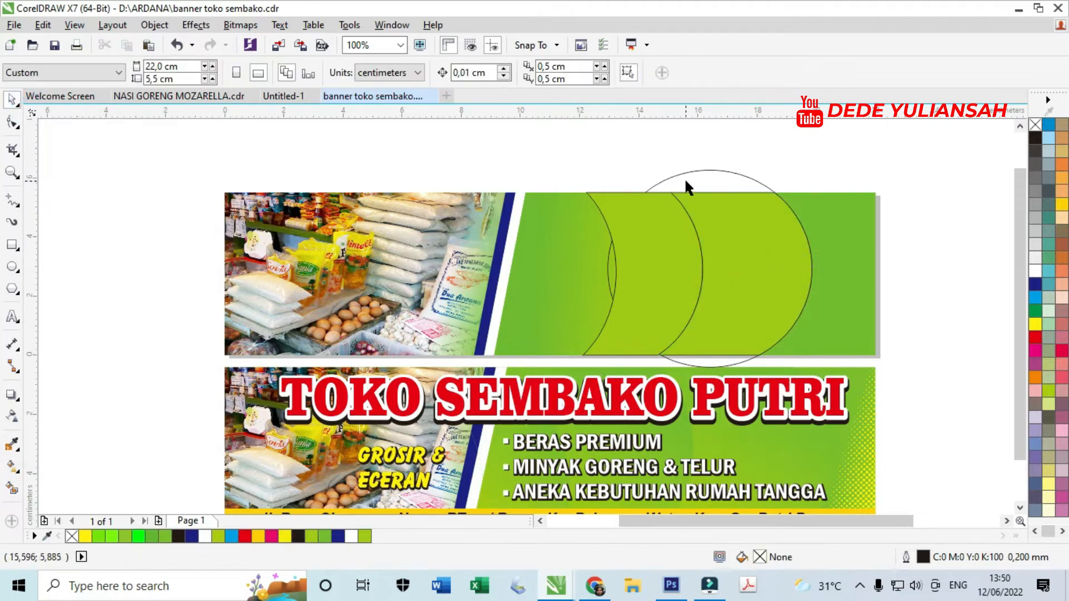
left_click(685, 179)
key("Escape")
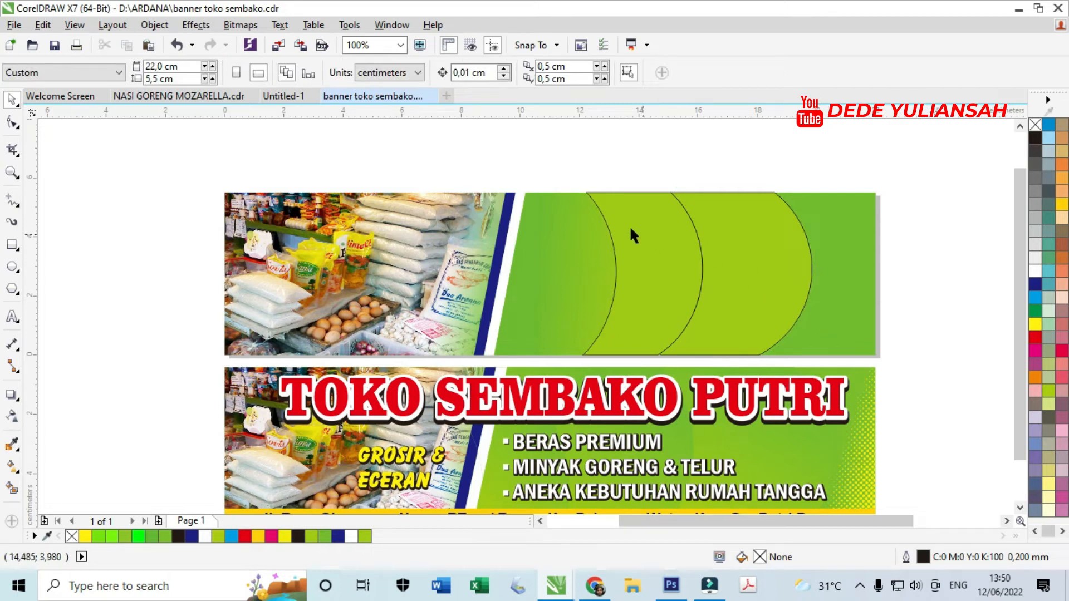
Step: Copy the first curved shape's gradient fill onto the middle and right curved shapes
left_click(665, 281)
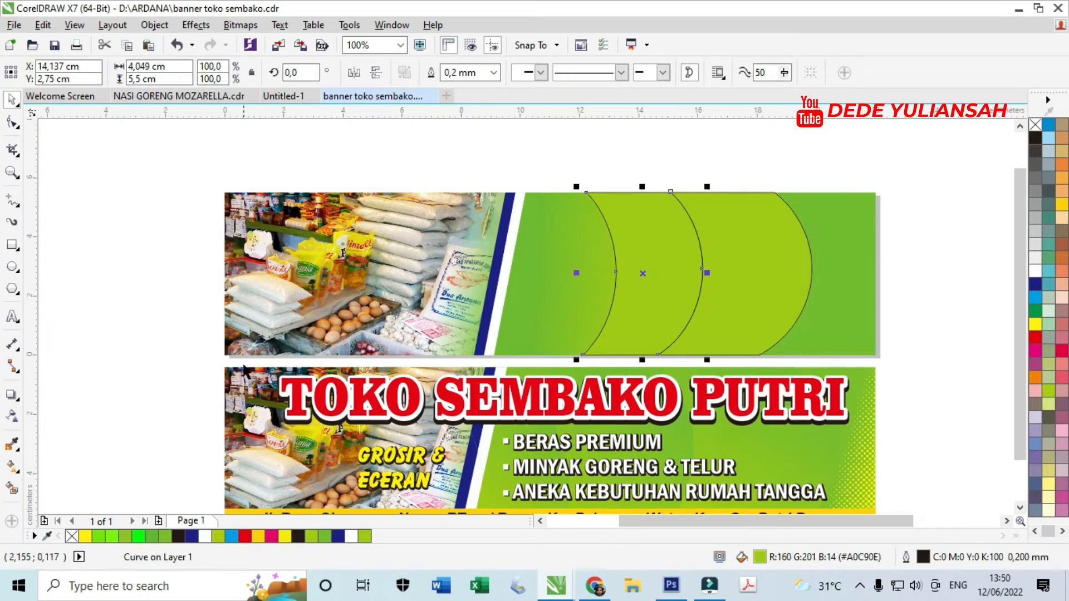
left_click(12, 468)
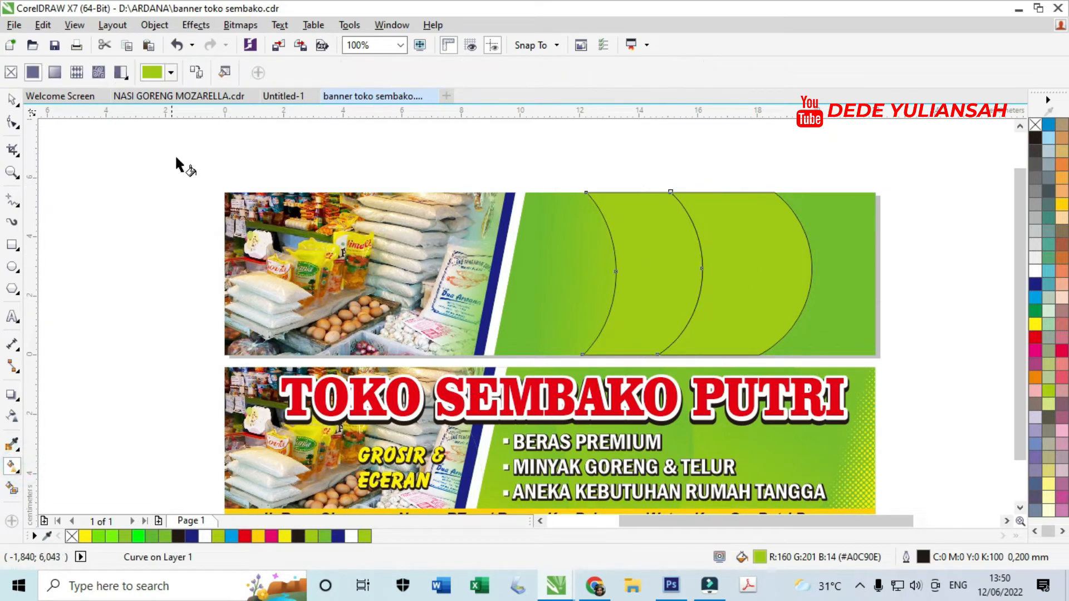
left_click(205, 73)
left_click(551, 288)
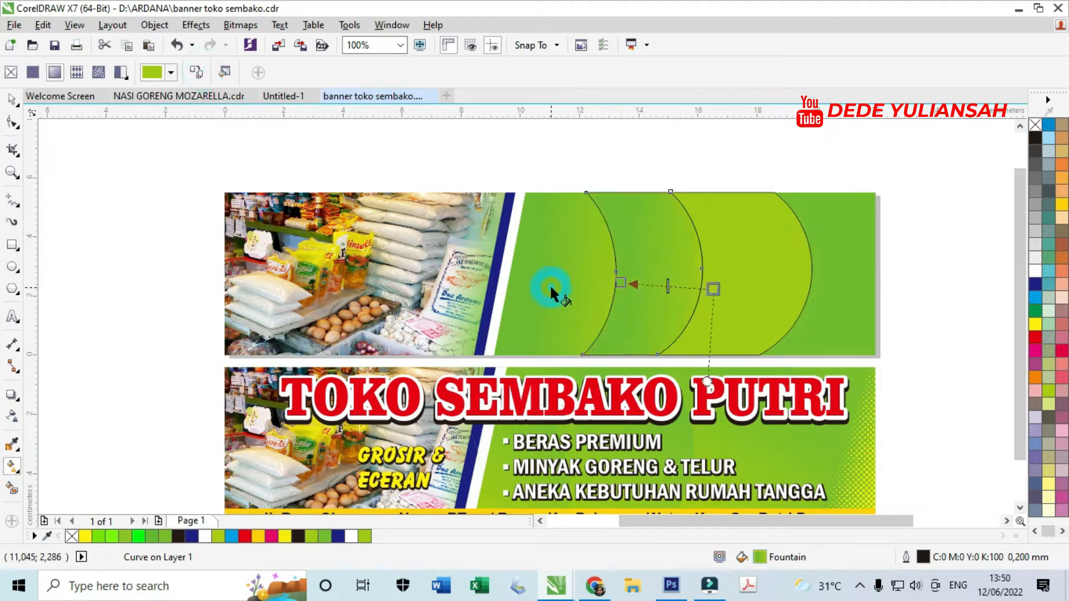
left_click(772, 244)
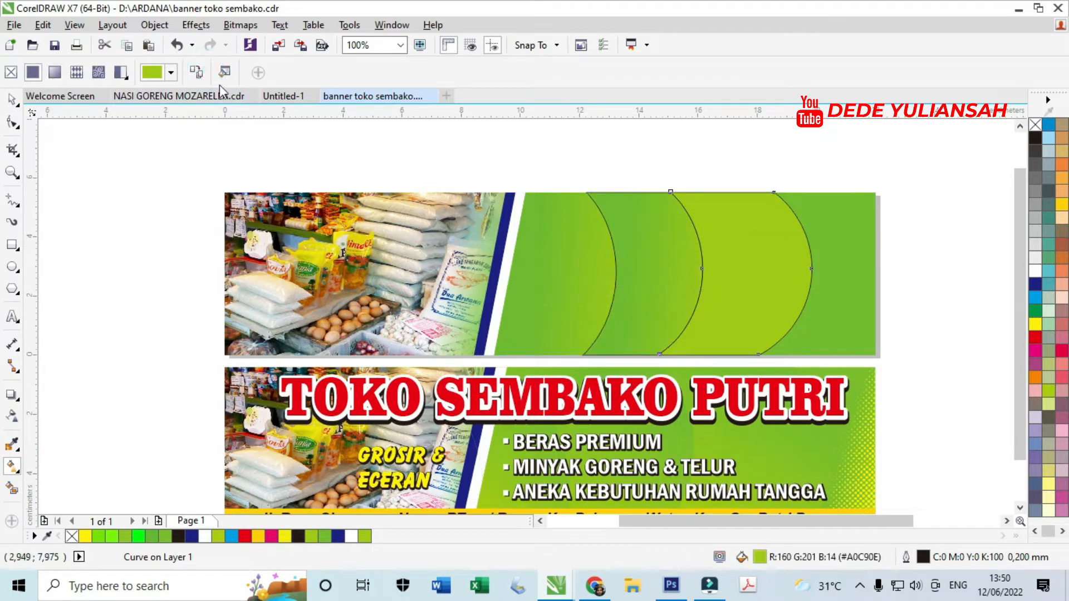
left_click(198, 75)
left_click(561, 284)
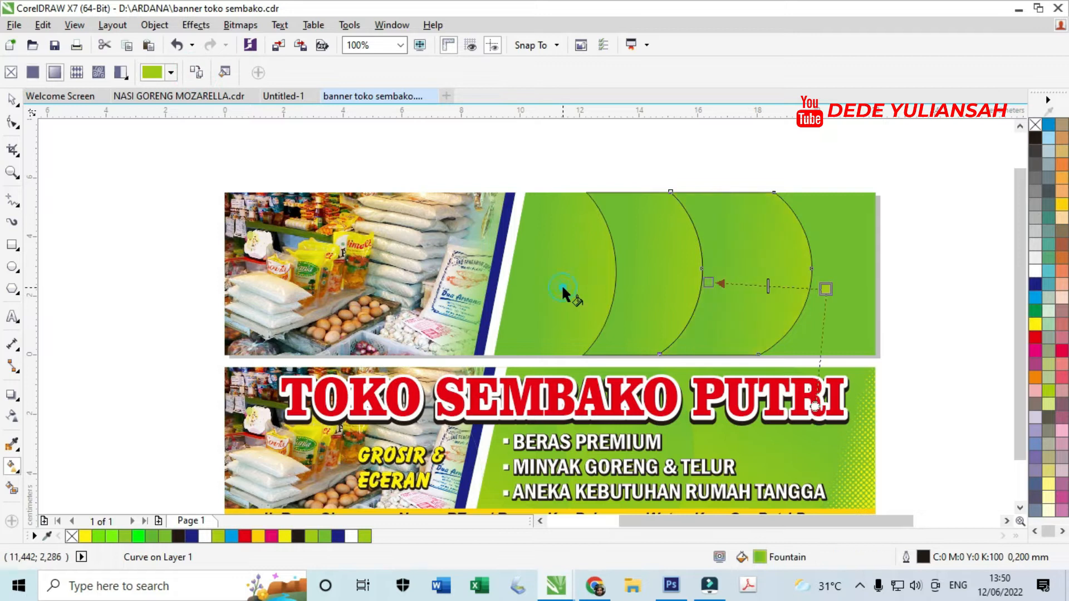
Step: Remove the outlines from the middle and right curved gradient shapes
left_click(12, 100)
left_click_drag(541, 190, 834, 378)
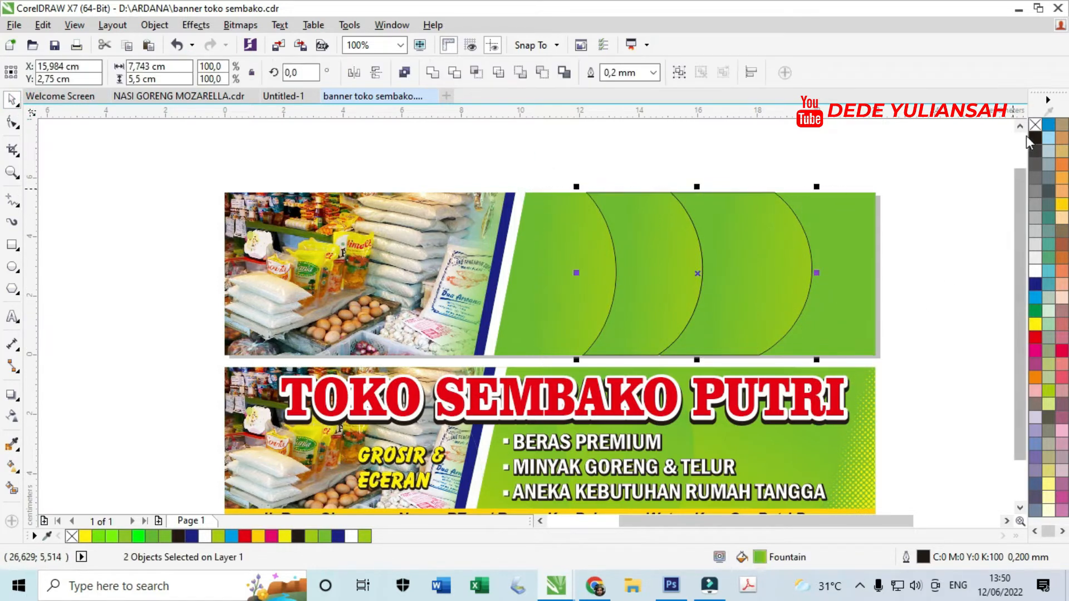
right_click(1036, 125)
left_click(957, 198)
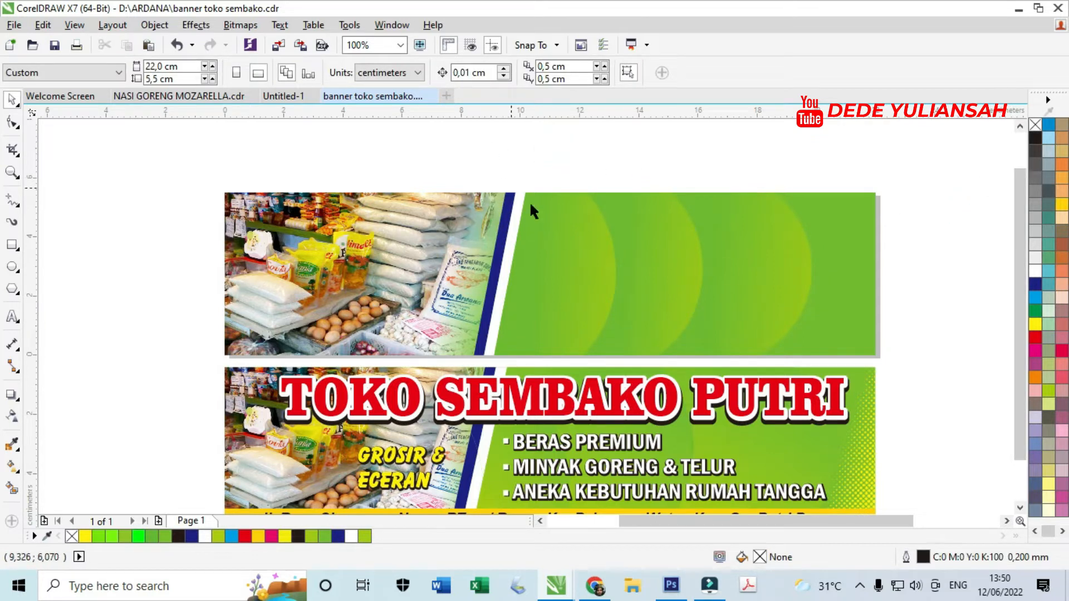
Step: PowerClip the curved gradient shapes inside the upper banner's rectangle
left_click_drag(501, 144, 885, 378)
right_click(746, 218)
left_click(791, 224)
left_click(831, 212)
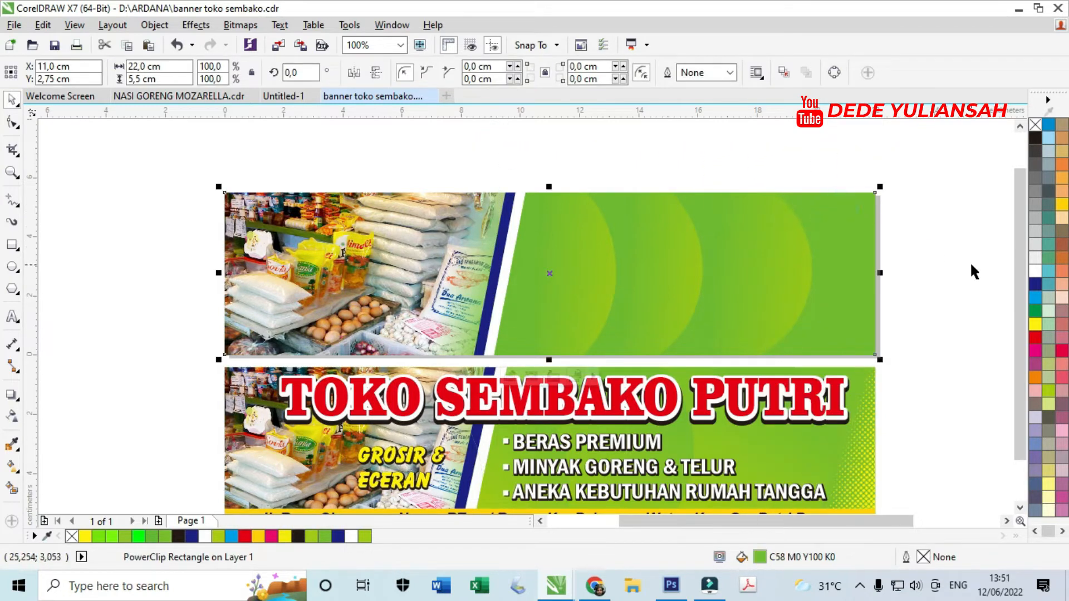
left_click(343, 140)
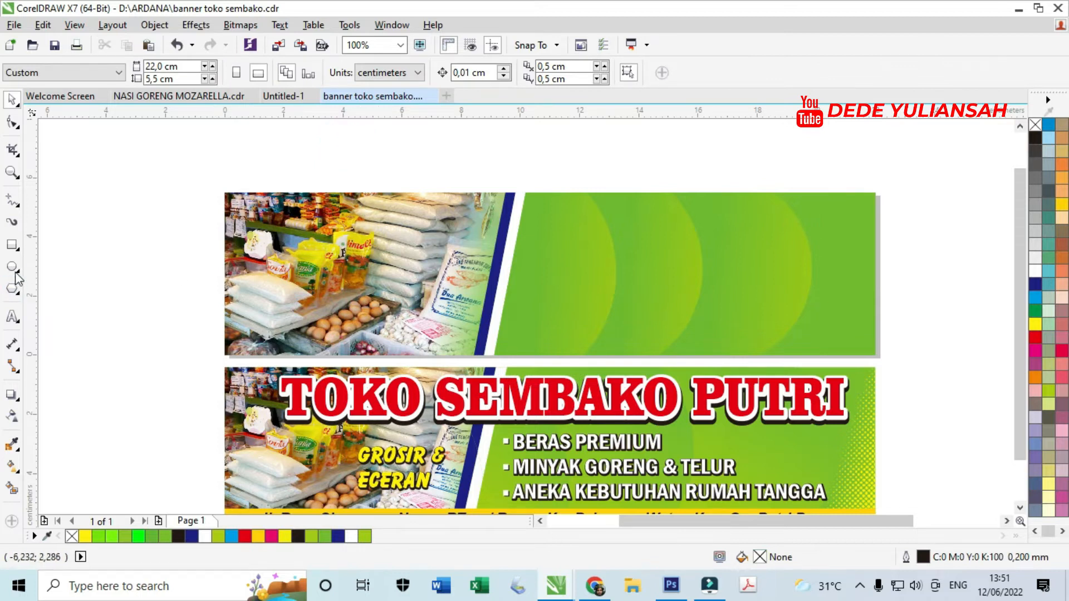
Step: Add the artistic text "TOKO SEMBAKO PUTRI" above the banner and set its font to Clarendon Blk BT
left_click(13, 316)
left_click(410, 162)
type("T")
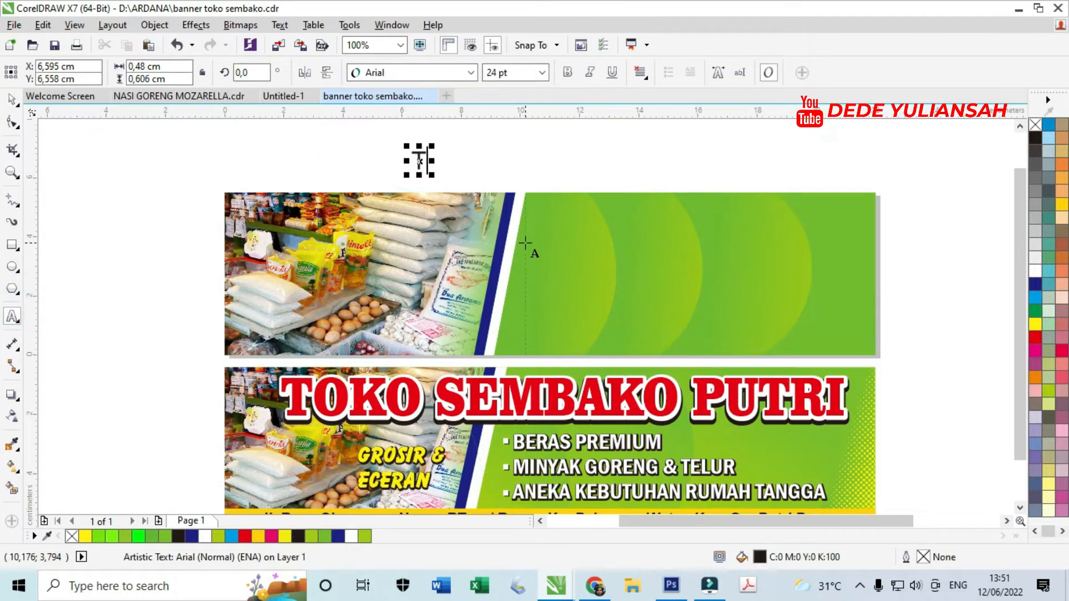
type("OKO SEMBAKO PUTRI")
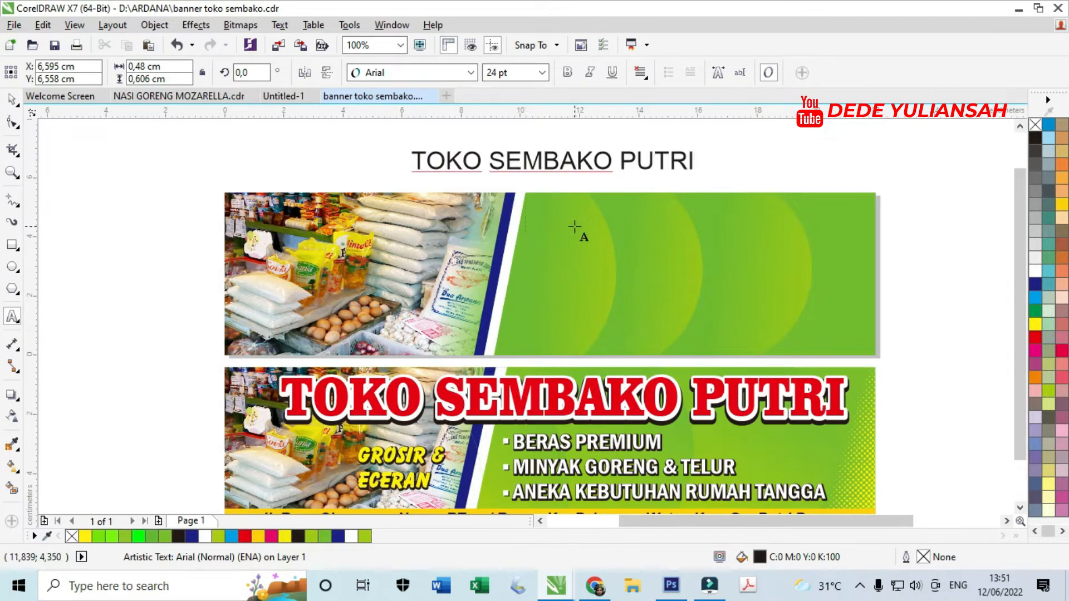
key("ctrl+space")
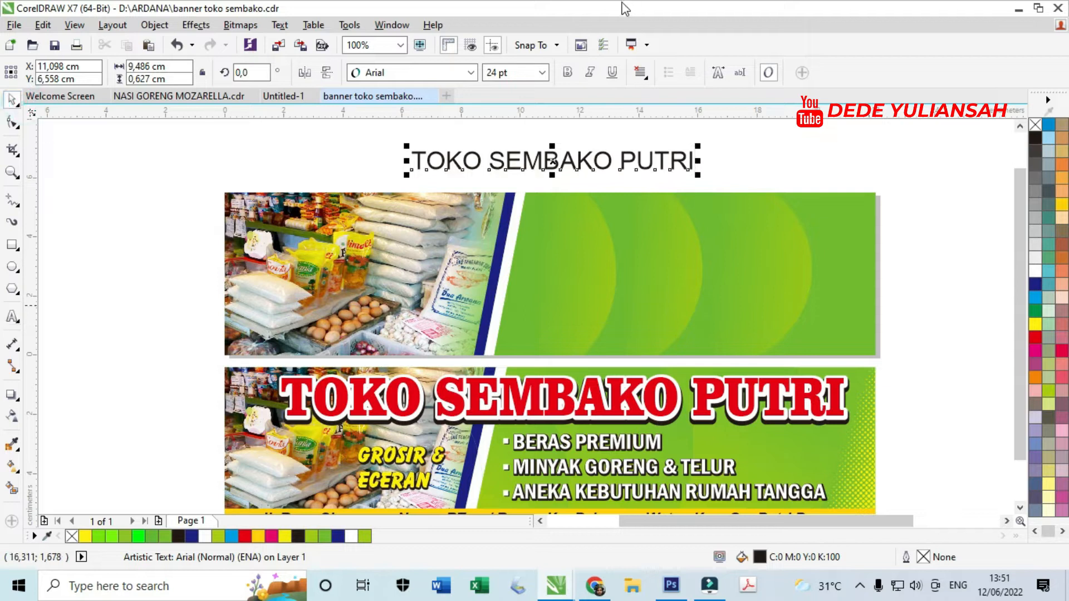
left_click(410, 74)
mouse_move(404, 116)
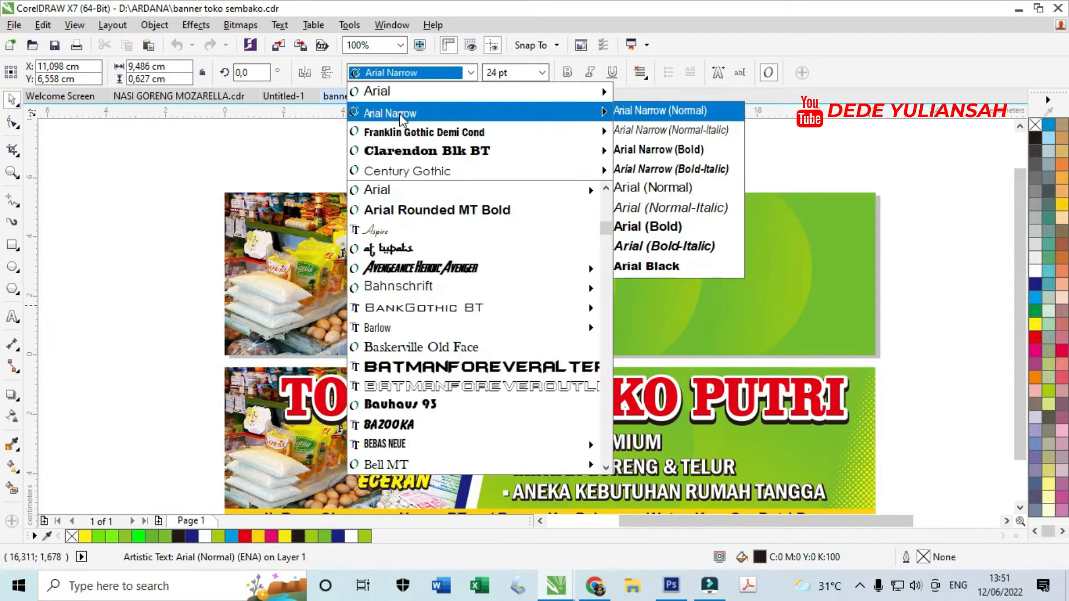
left_click(429, 155)
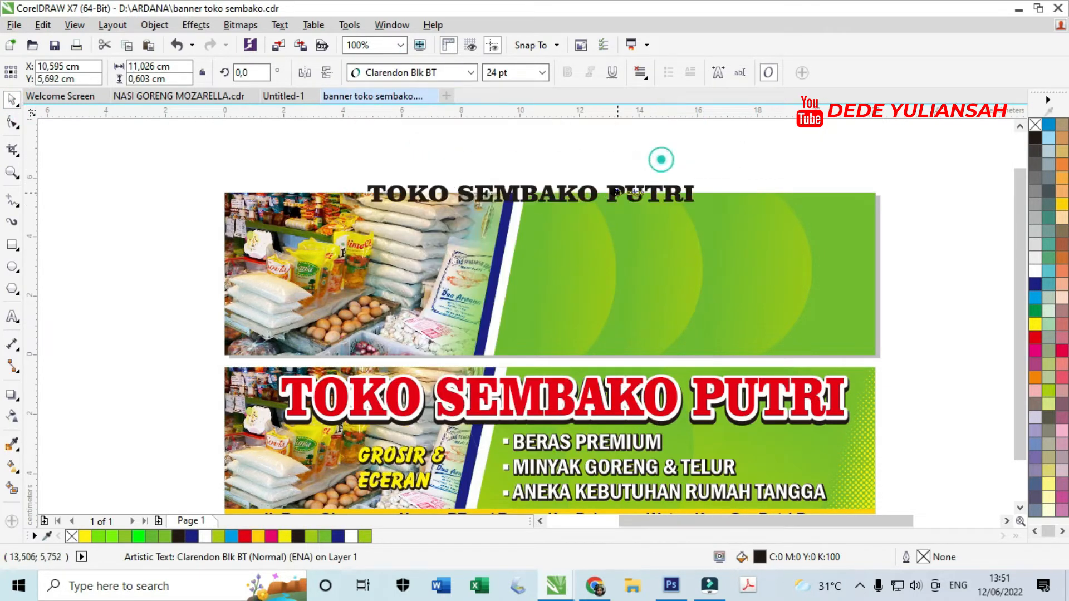
Step: Place the title across the banner's upper part and enlarge it to about 18.3 x 1.3 cm
left_click_drag(661, 162, 538, 222)
left_click_drag(624, 233, 834, 312)
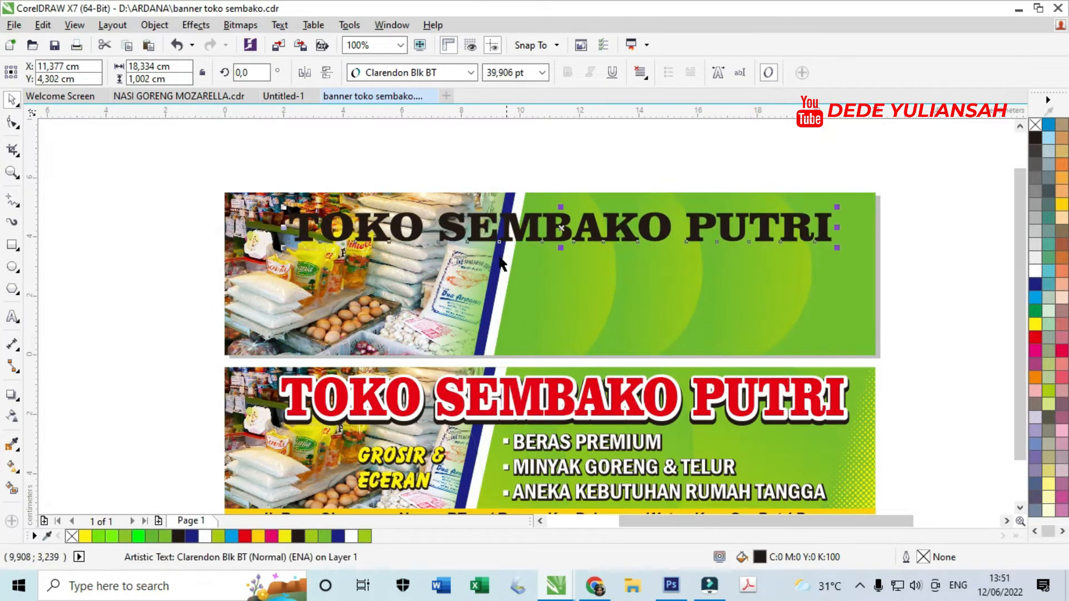
left_click_drag(561, 249, 535, 232)
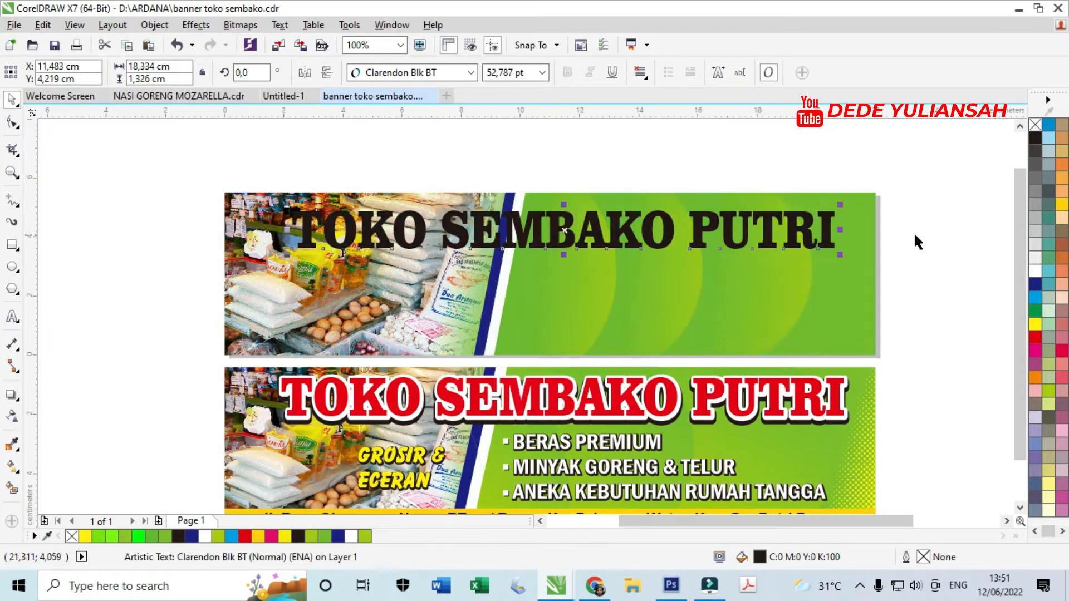
Step: Fill the title with red (C0 M100 Y100 K0) and stretch it to about 18.7 x 1.4 cm
left_click(1035, 339)
left_click_drag(843, 232, 855, 232)
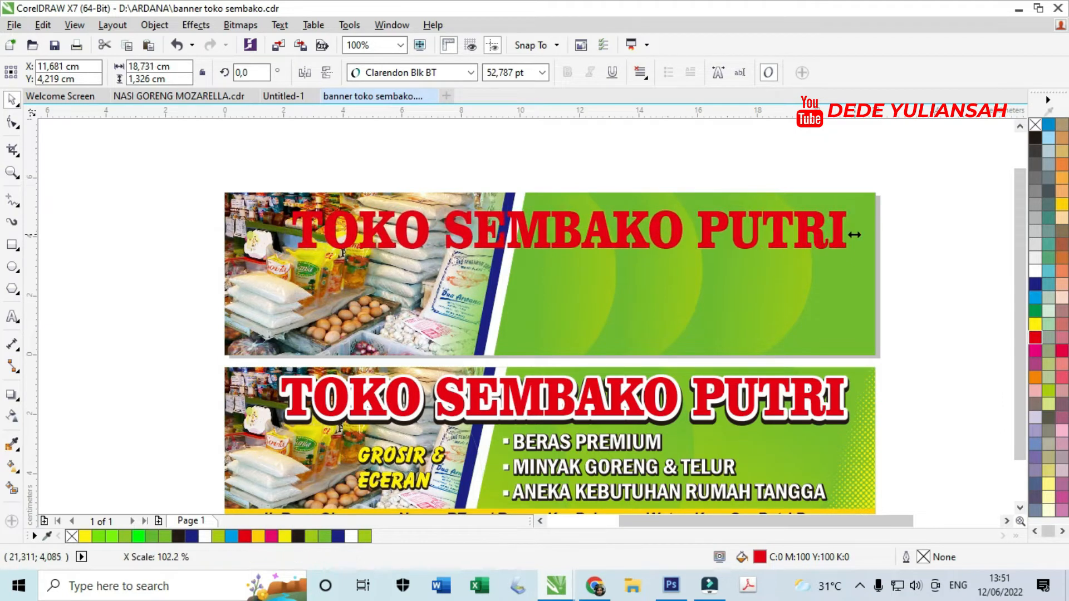
left_click_drag(569, 256, 569, 259)
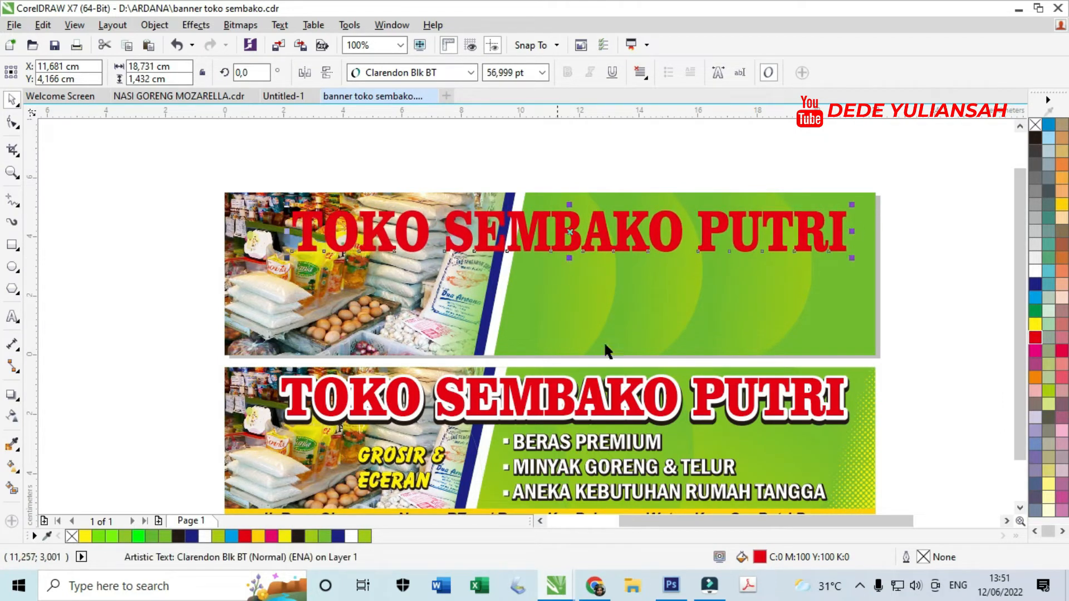
Step: Apply a one-step white outside contour to the title and give it rounded corners
left_click(13, 399)
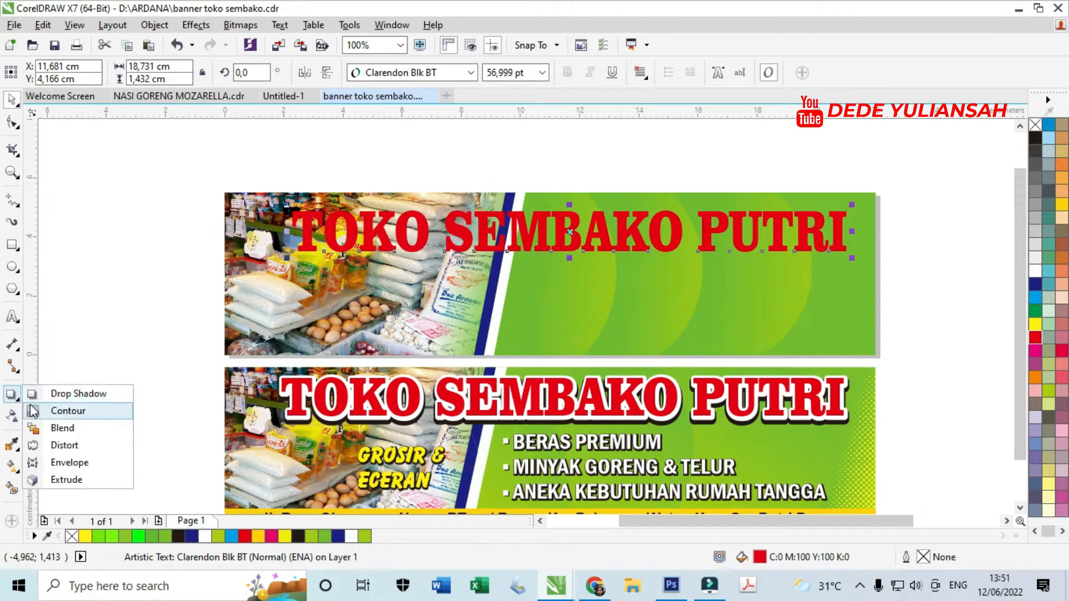
left_click(61, 411)
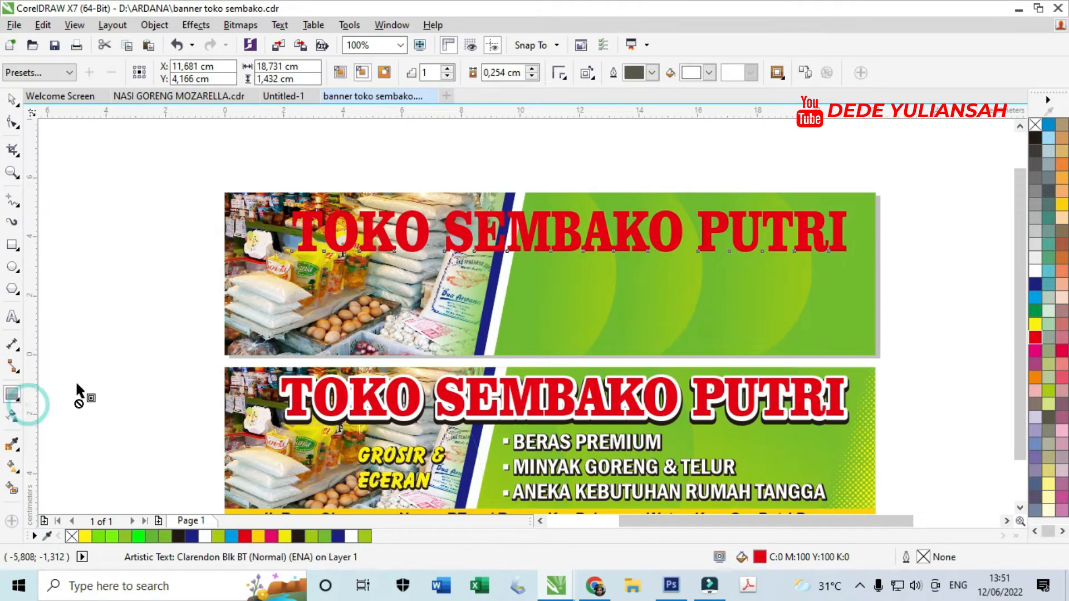
left_click(384, 72)
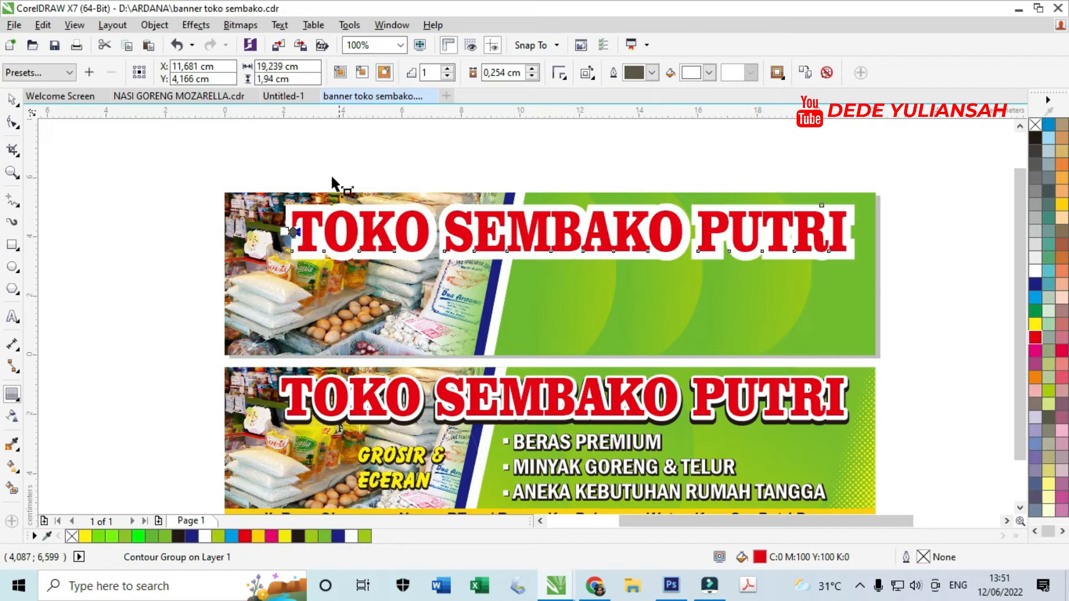
left_click(590, 75)
left_click(560, 75)
left_click(559, 72)
left_click(587, 107)
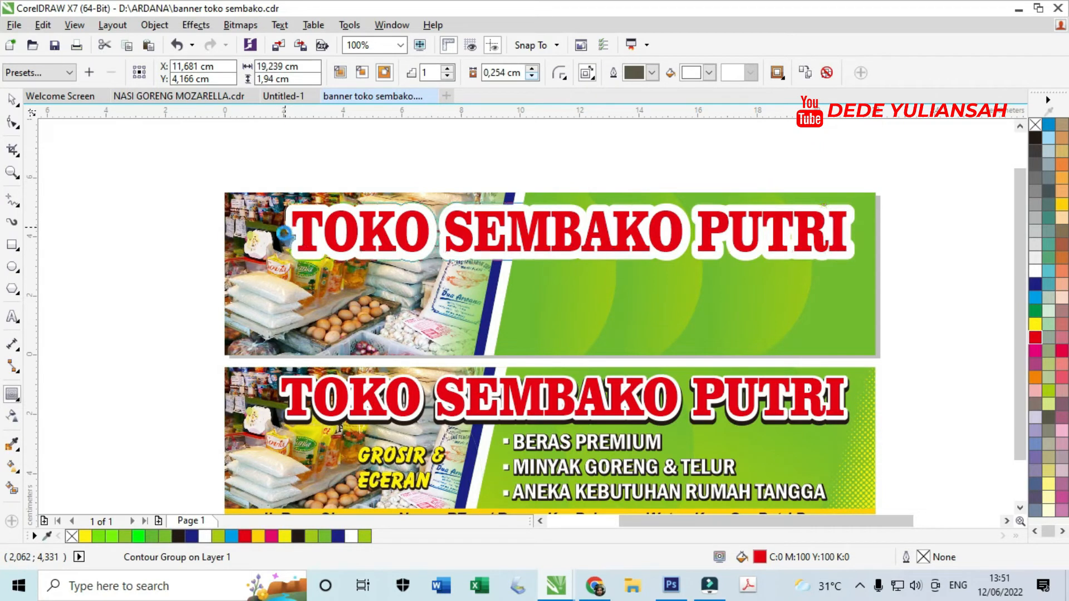
Step: Narrow the title's white contour to an offset of about 0.117 cm
scroll(285, 231, "up", 2)
mouse_move(269, 288)
left_mouse_down()
mouse_move(295, 288)
mouse_move(286, 294)
left_mouse_up()
scroll(286, 294, "down", 2)
scroll(336, 208, "up", 3)
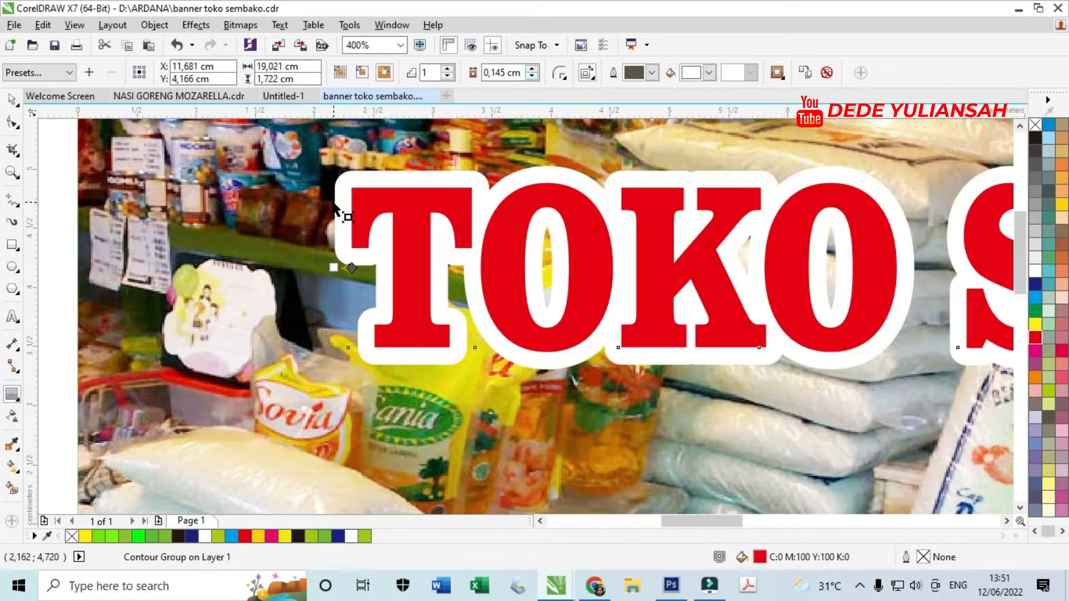
scroll(337, 209, "down", 3)
scroll(336, 206, "up", 4)
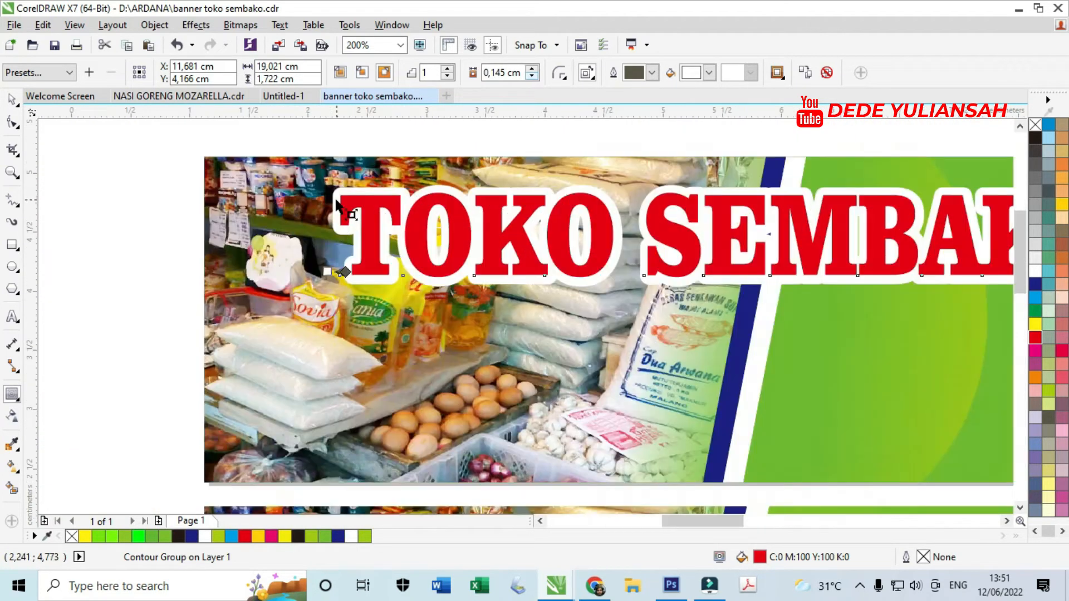
left_click_drag(315, 346, 341, 277)
scroll(341, 277, "down", 3)
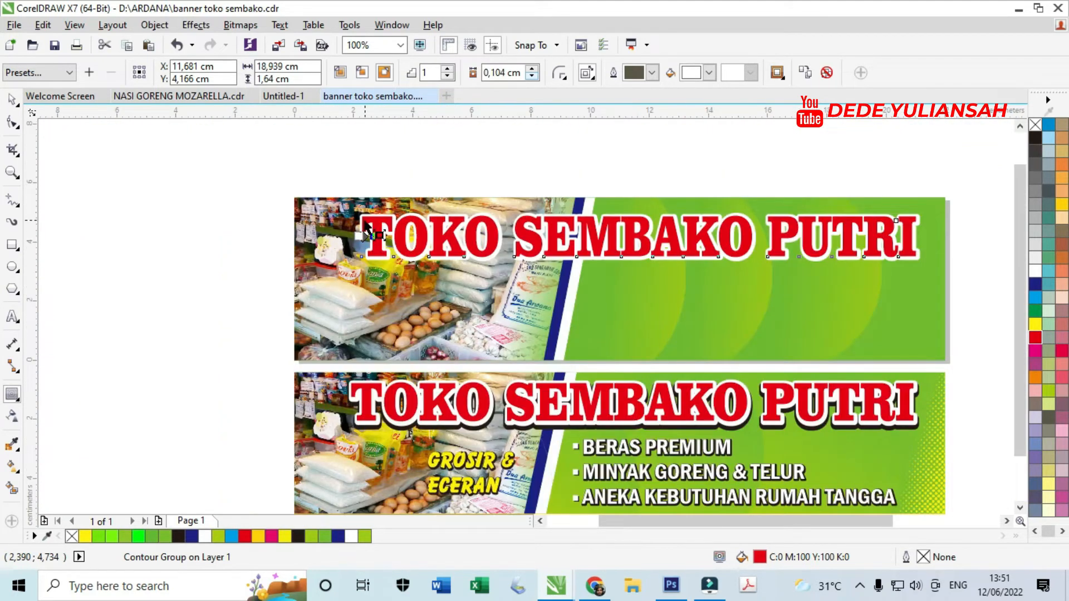
scroll(378, 224, "up", 3)
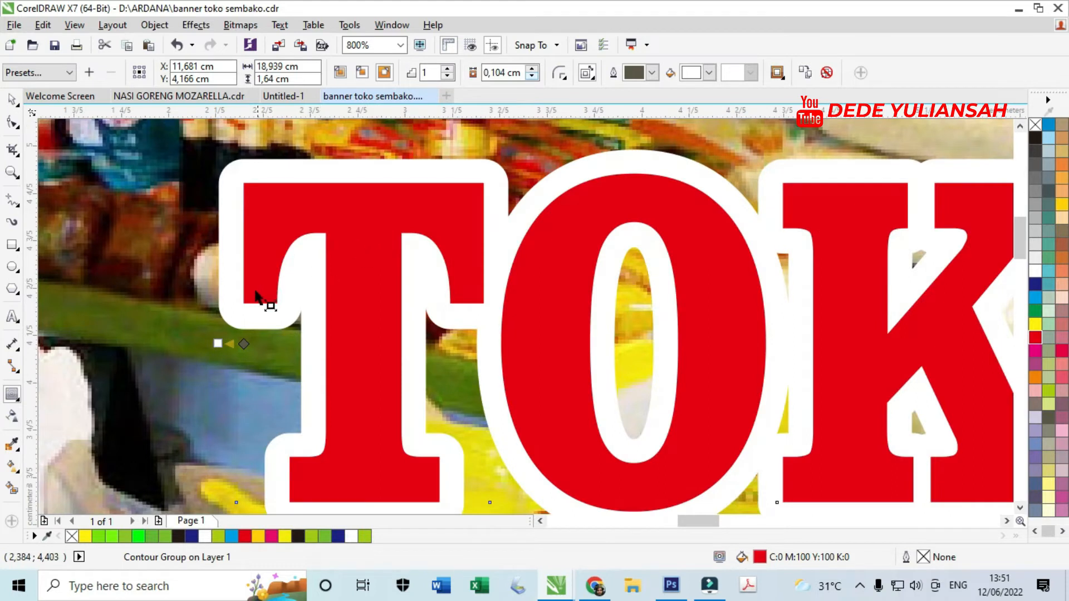
left_click_drag(215, 347, 222, 341)
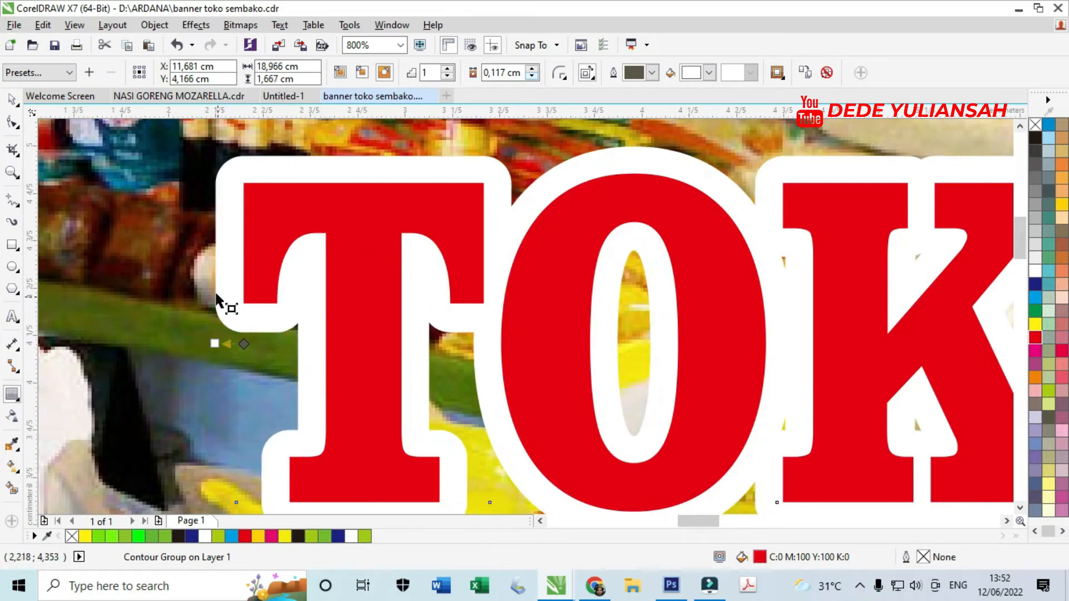
scroll(353, 245, "down", 2)
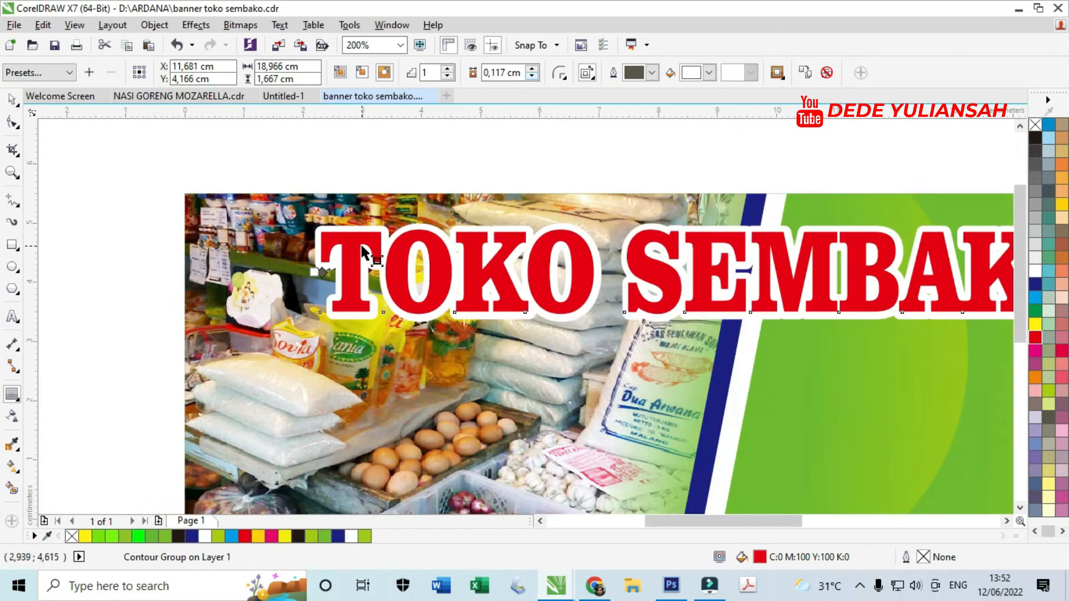
Step: Break the title's contour group apart and select the separated white shape behind the red letters
left_click(12, 102)
left_click(165, 169)
scroll(327, 258, "up", 2)
left_click(299, 286)
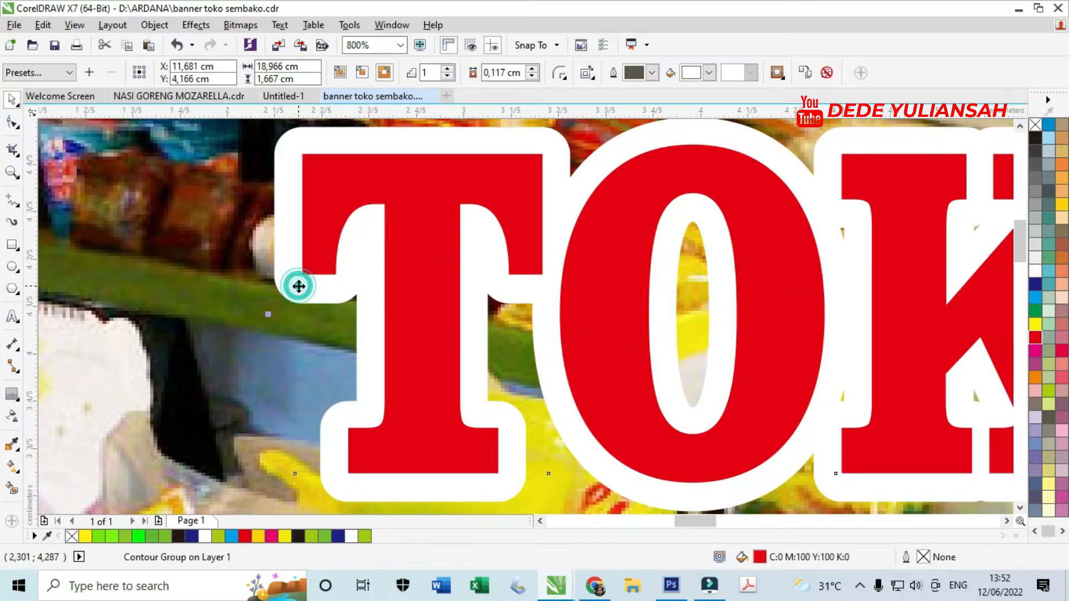
right_click(299, 287)
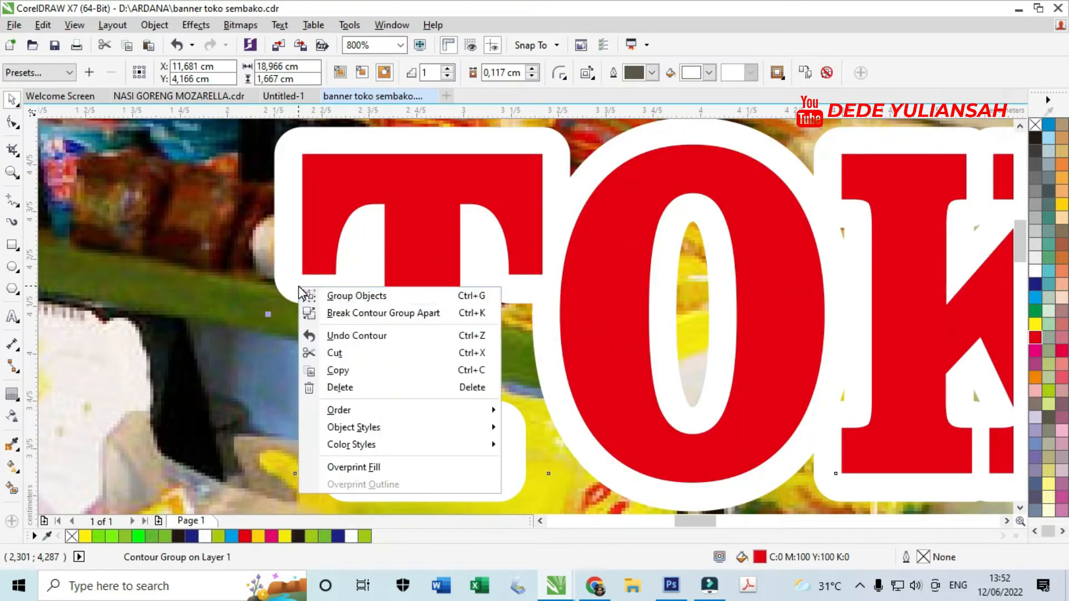
left_click(363, 314)
left_click(198, 313)
left_click(235, 318)
key("Delete")
Step: Apply a one-step black outside contour to the title's white shape with an offset of about 0.099 cm
left_click(12, 393)
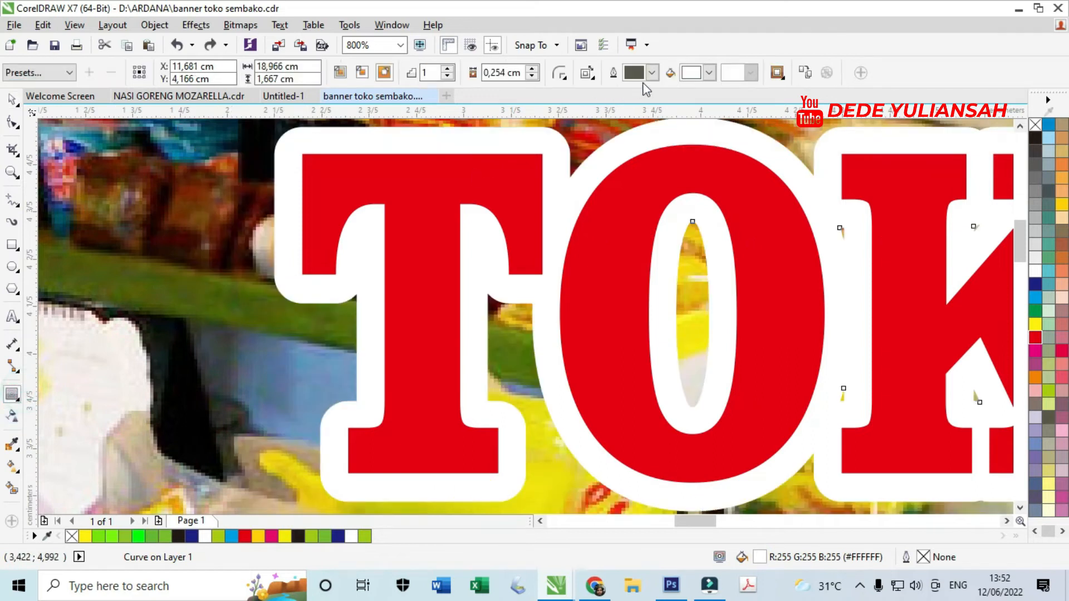
left_click(652, 72)
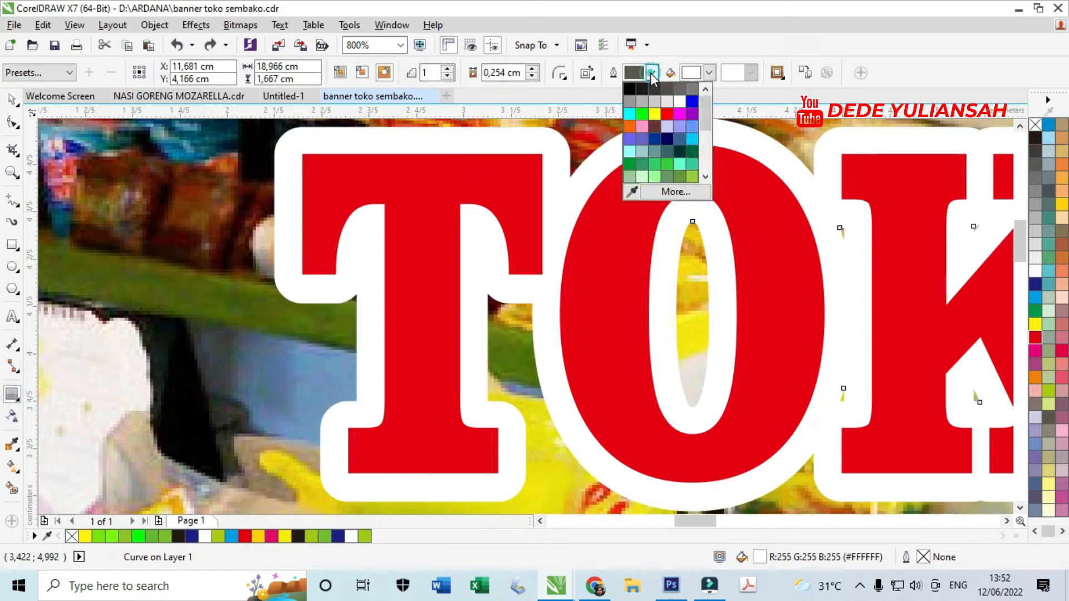
left_click(631, 193)
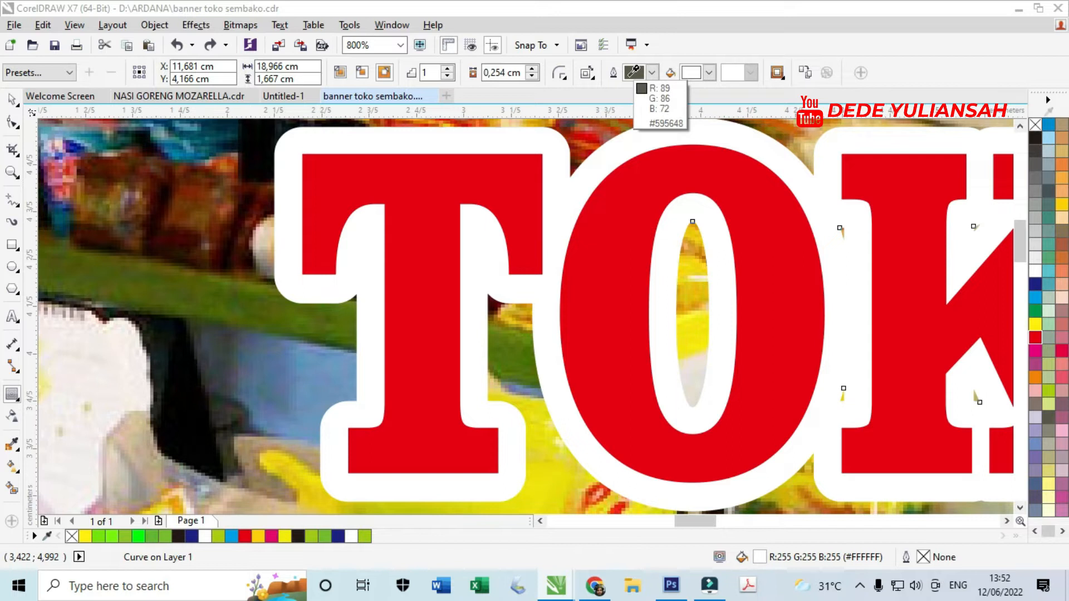
left_click(630, 76)
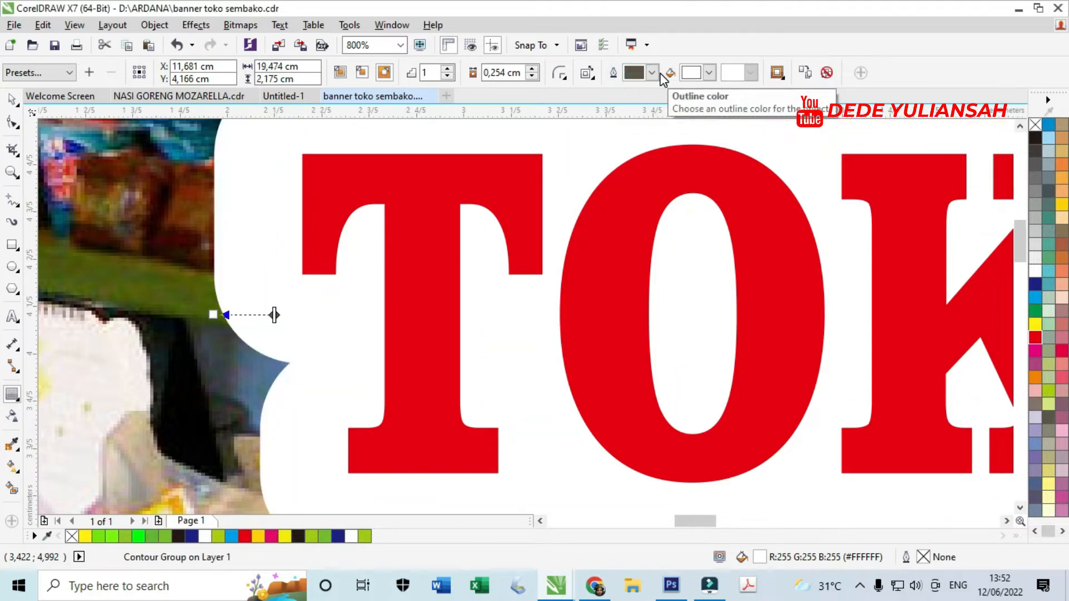
left_click(709, 72)
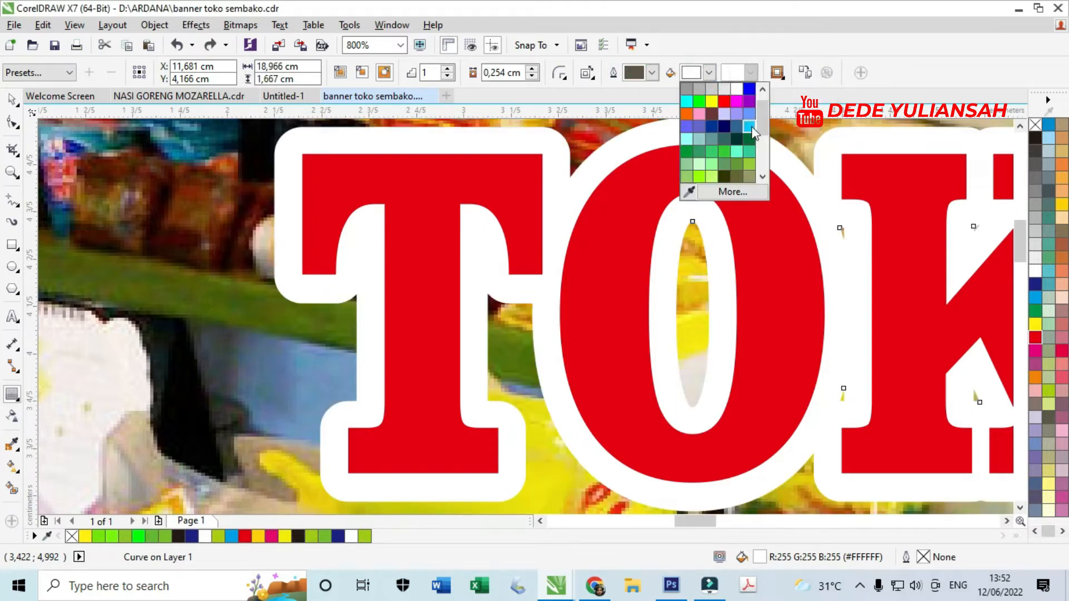
scroll(757, 128, "up", 2)
left_click(686, 89)
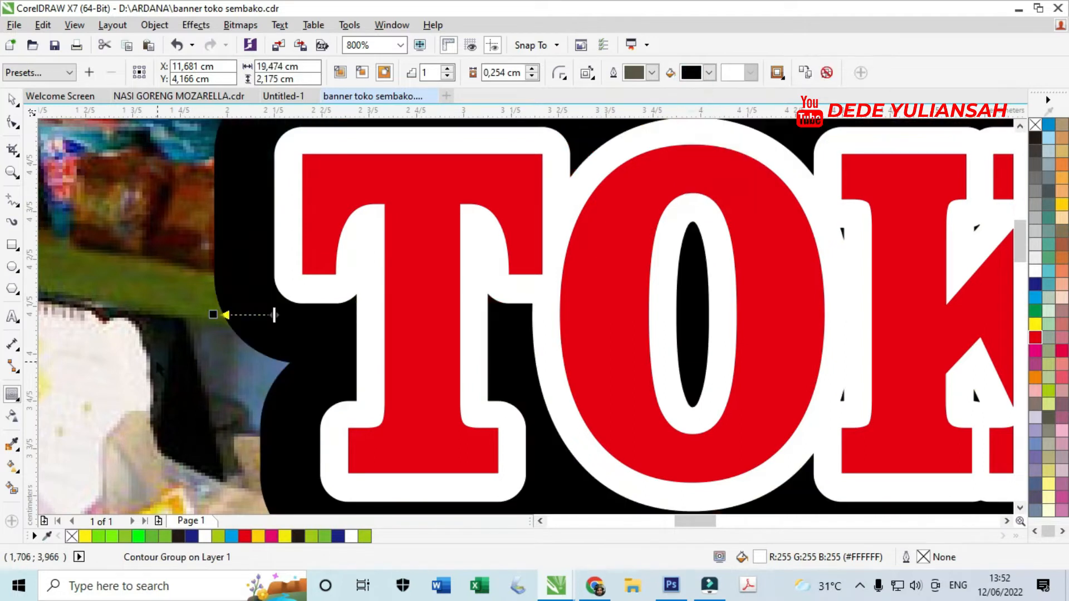
left_click_drag(213, 315, 250, 315)
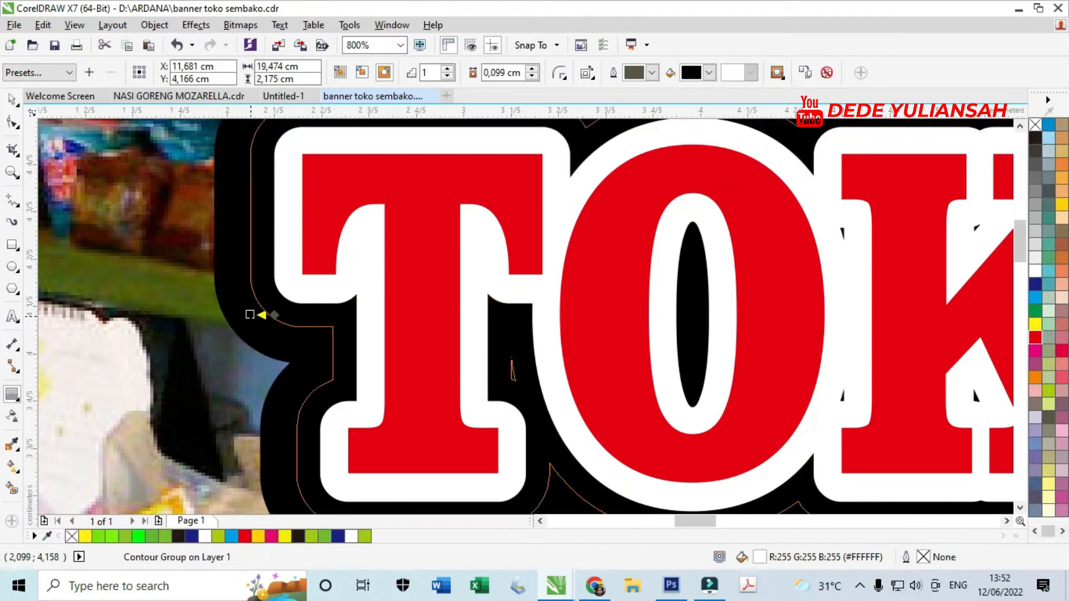
scroll(425, 302, "down", 5)
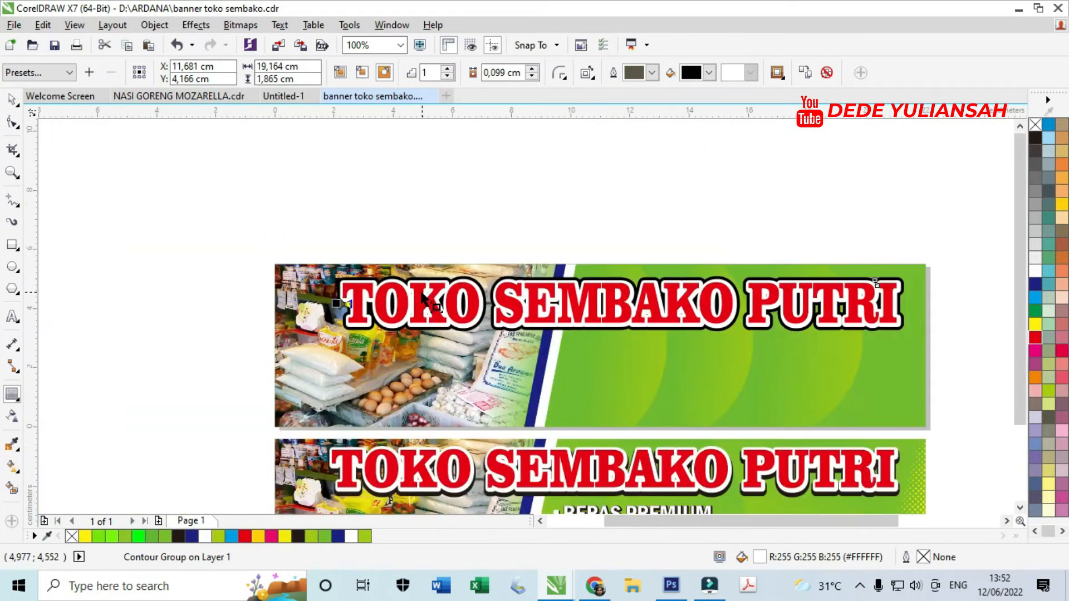
Step: Break the title's black contour apart and shift the black shape about 0.1 cm down as a shadow
left_click(291, 210)
scroll(520, 329, "up", 3)
left_click(520, 329)
right_click(520, 329)
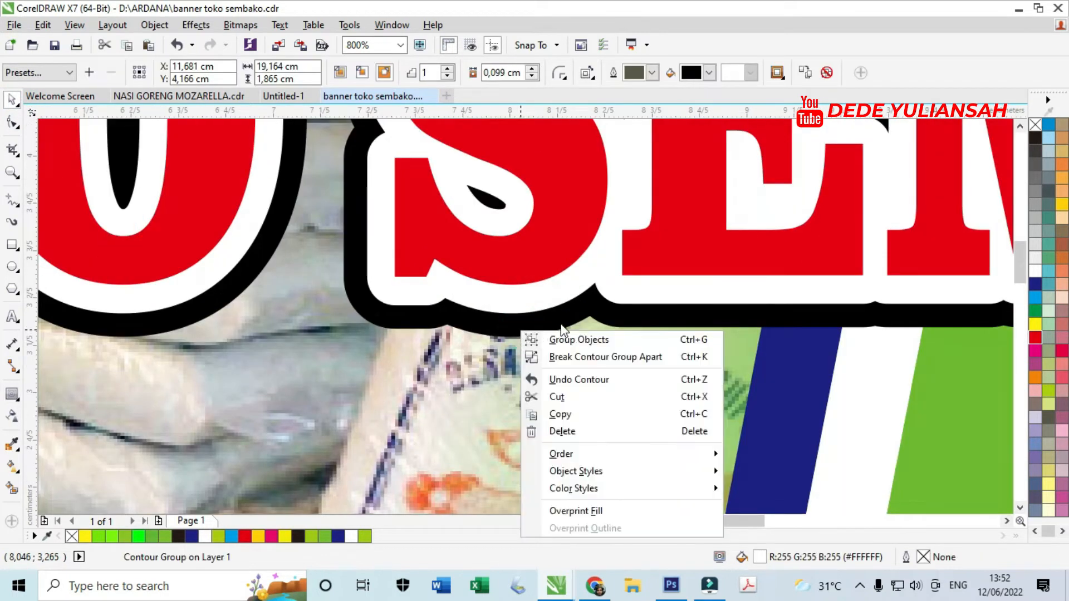
left_click(603, 359)
scroll(559, 356, "down", 2)
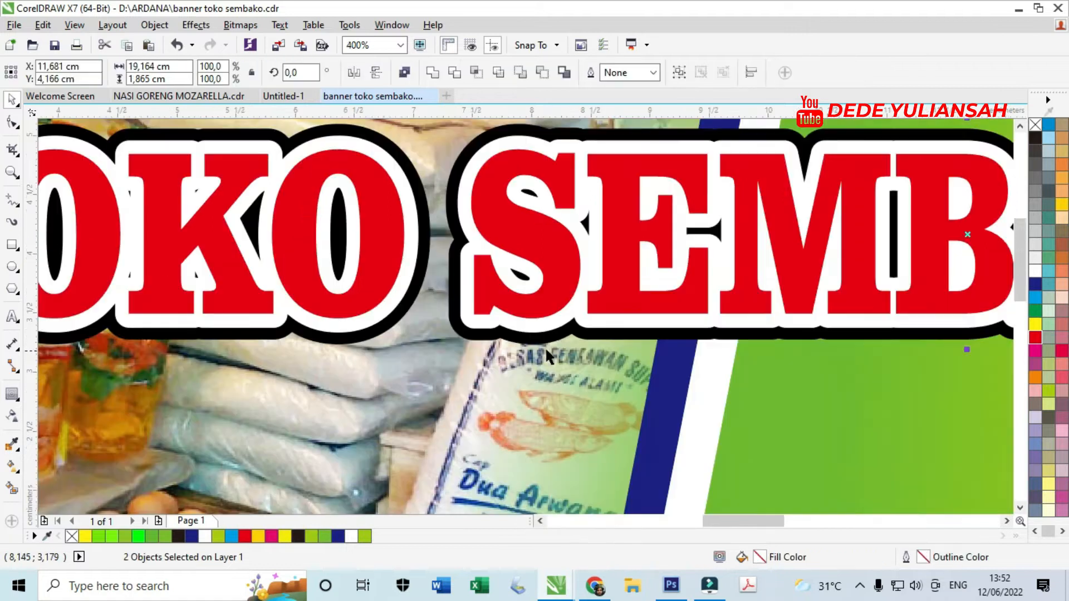
scroll(554, 337, "up", 2)
left_click_drag(527, 372, 526, 397)
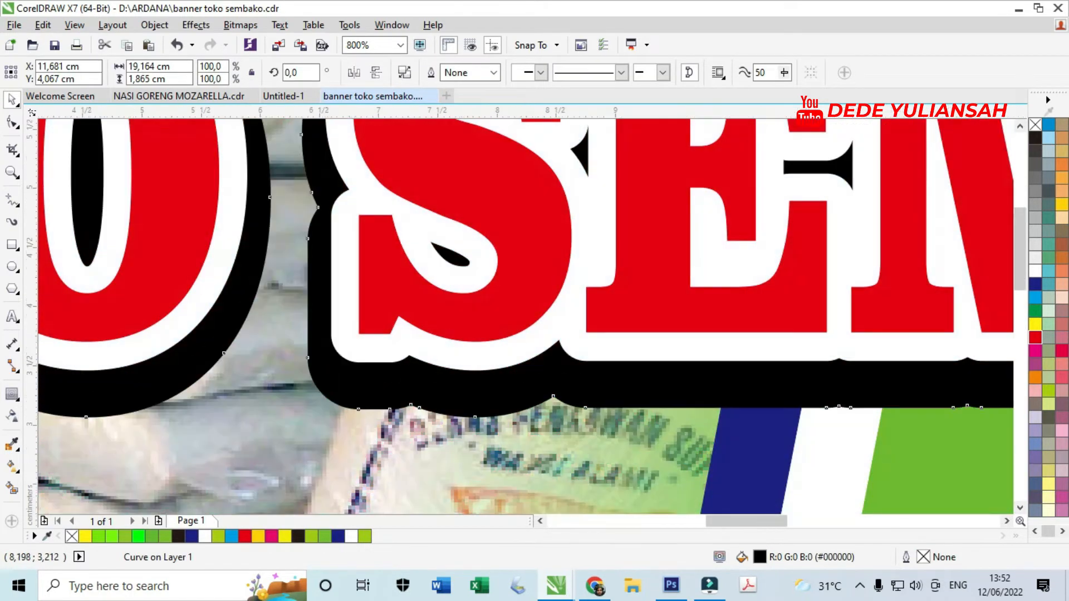
Step: Select the red, white and black title shapes together and move them about 0.2 cm left and 0.1 cm up
scroll(526, 396, "down", 3)
left_click(504, 223)
left_click_drag(279, 212, 922, 391)
scroll(381, 280, "up", 2)
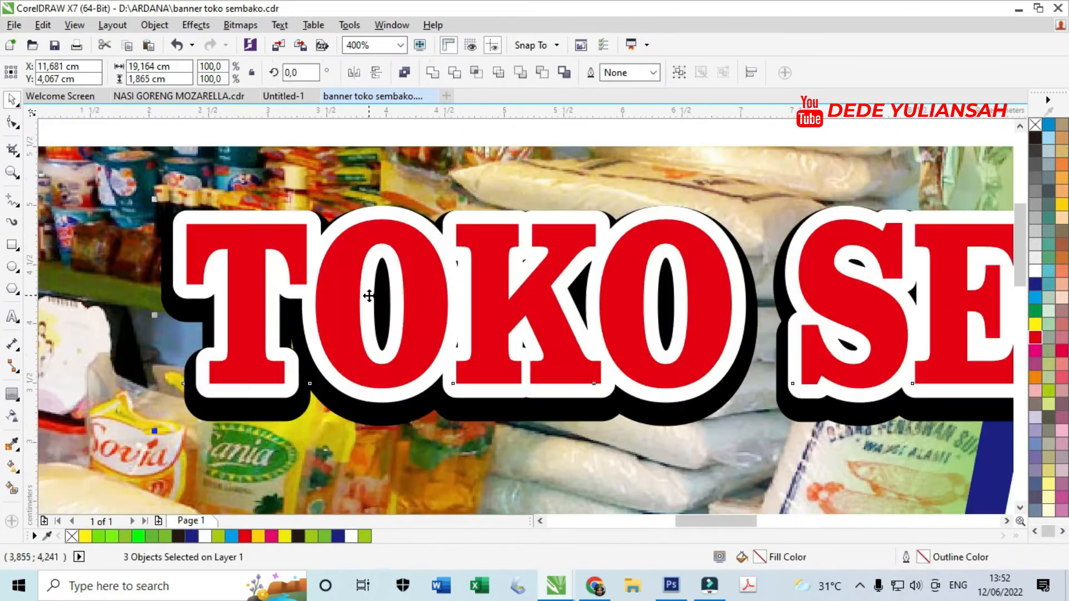
left_click_drag(393, 292, 368, 304)
scroll(287, 288, "down", 2)
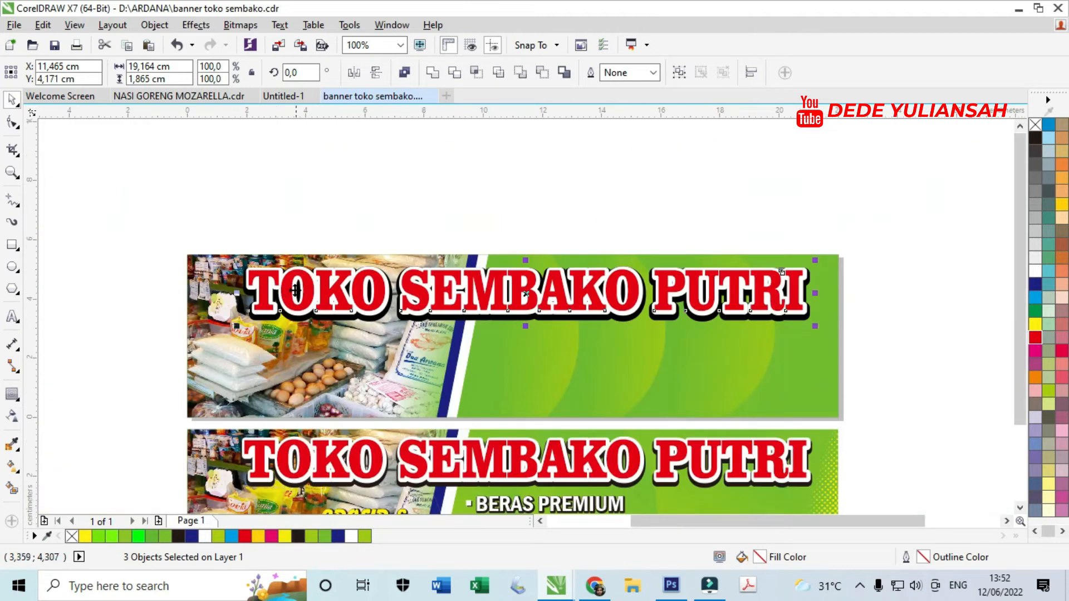
left_click(443, 210)
scroll(443, 211, "down", 1)
scroll(467, 279, "up", 1)
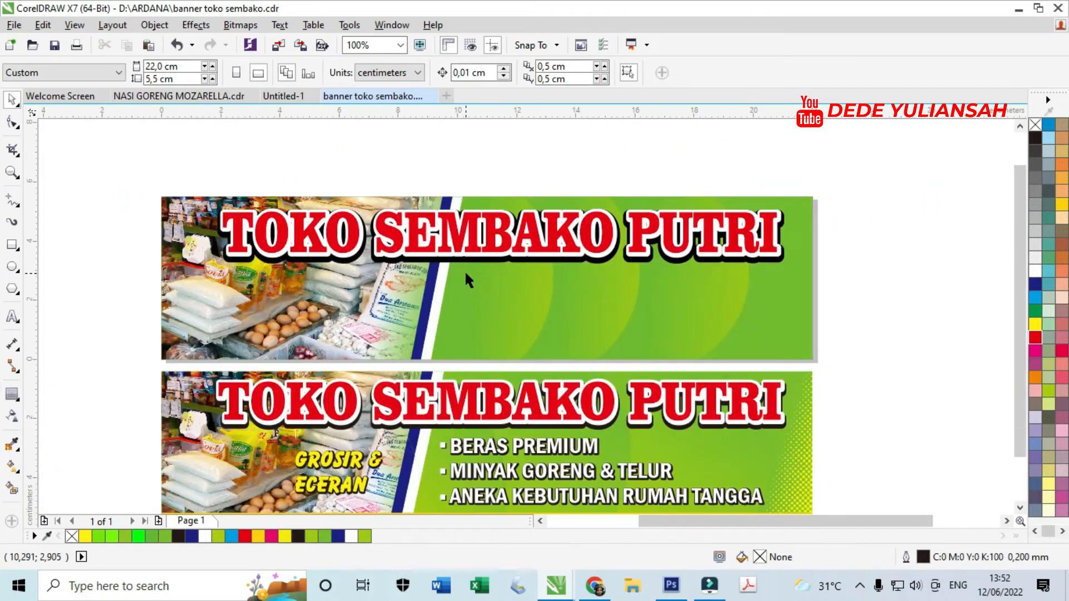
left_click(950, 306)
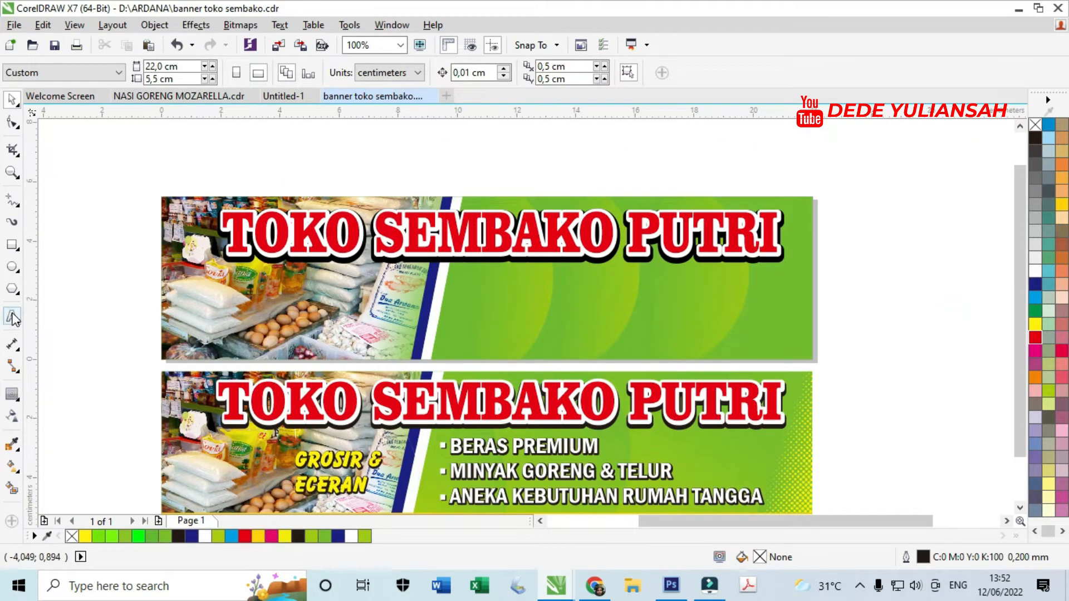
Step: Add the three-line text "BERAS PREMIUM", "MINYAK GORENG & TELUR", "ANEKA KEBUTUHAN RUMAH TANGGA" on the banner's green area
left_click(13, 316)
scroll(532, 319, "down", 1)
scroll(484, 289, "up", 2)
scroll(528, 359, "down", 2)
scroll(528, 359, "up", 1)
left_click(363, 157)
type("B")
key("Escape")
type("ERAS PREMIUM")
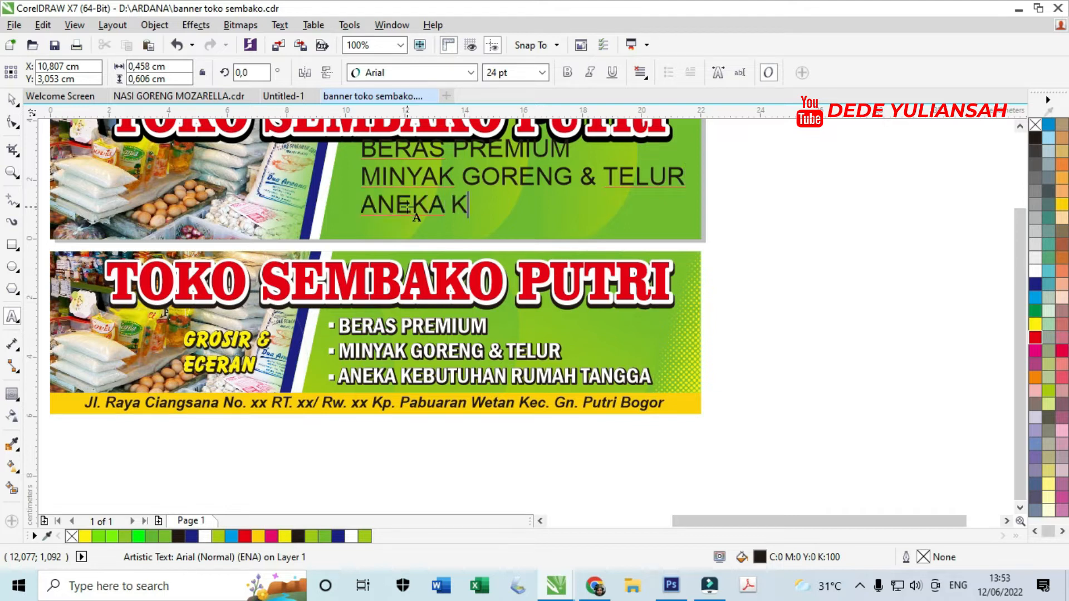
type("HAN RU")
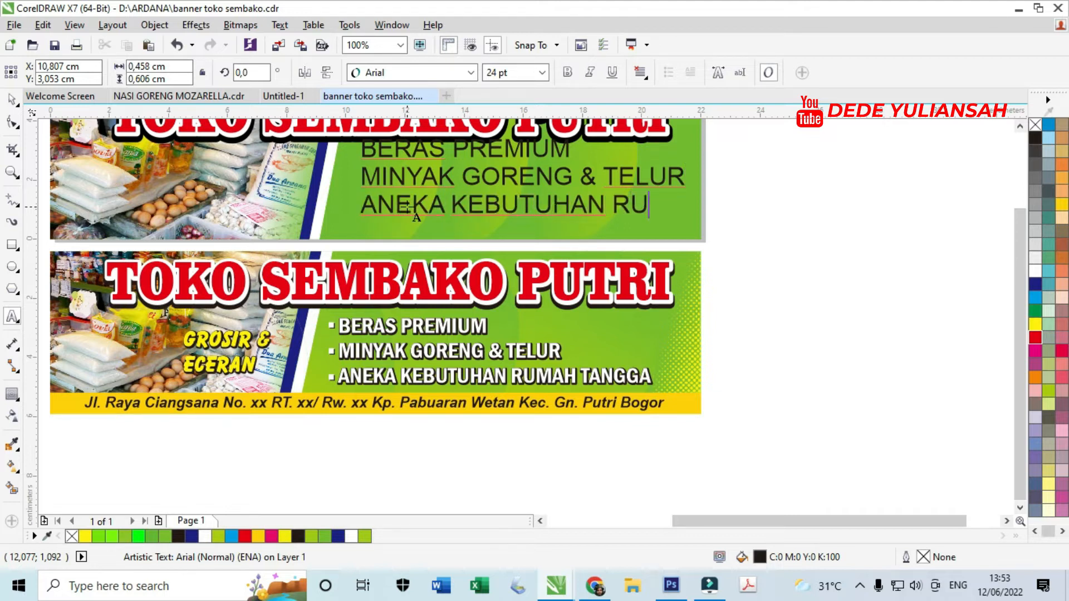
type("MAH TANGGA")
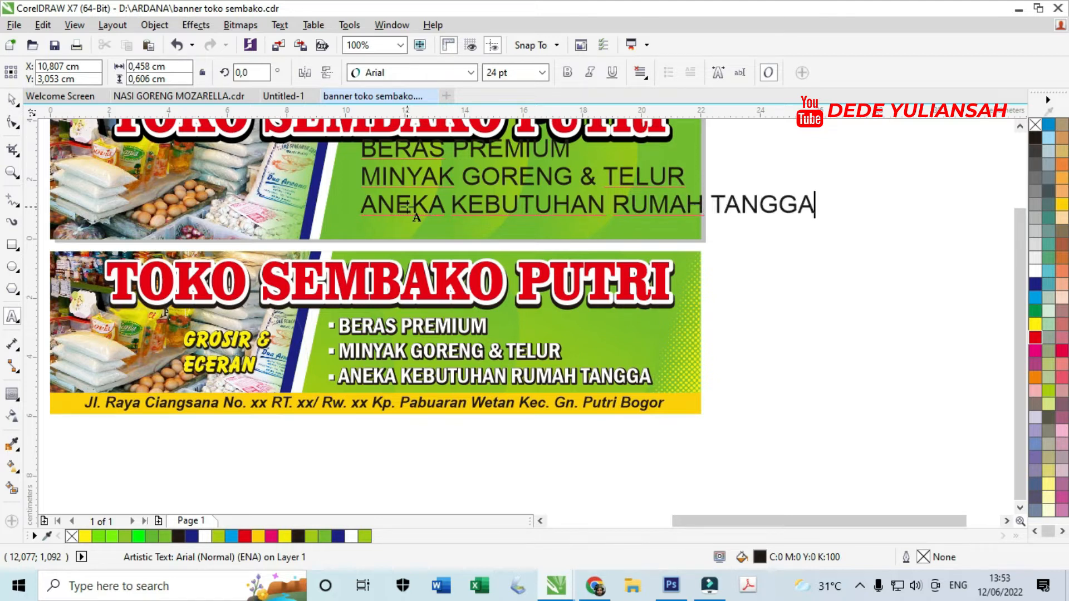
Step: Set the product list in Franklin Gothic Demi Cond, shrink it to about 18.9 pt and position it below the title
left_click(12, 99)
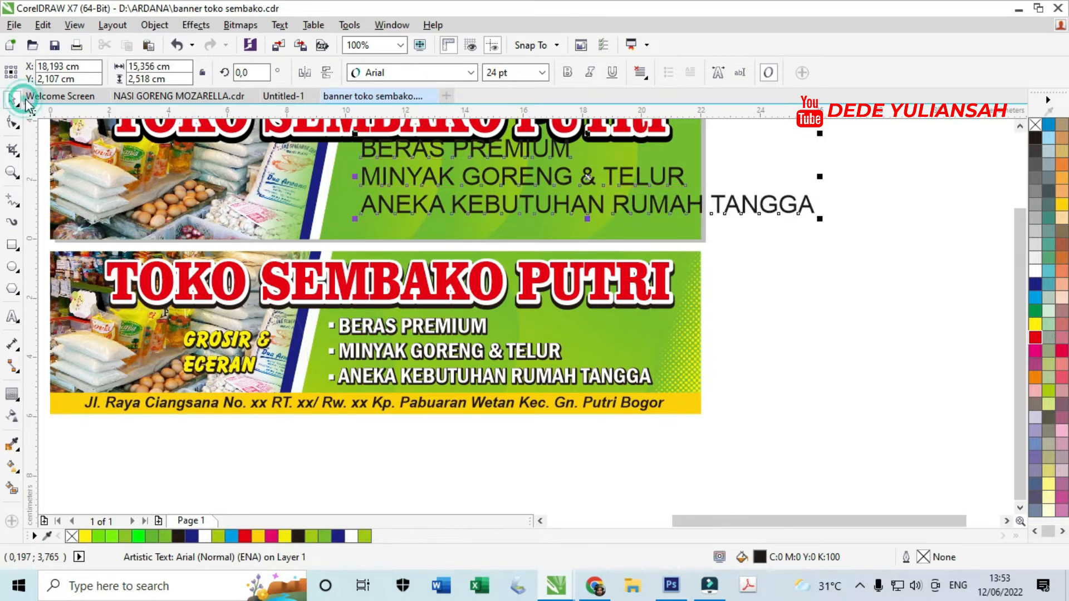
left_click(470, 72)
left_click(413, 153)
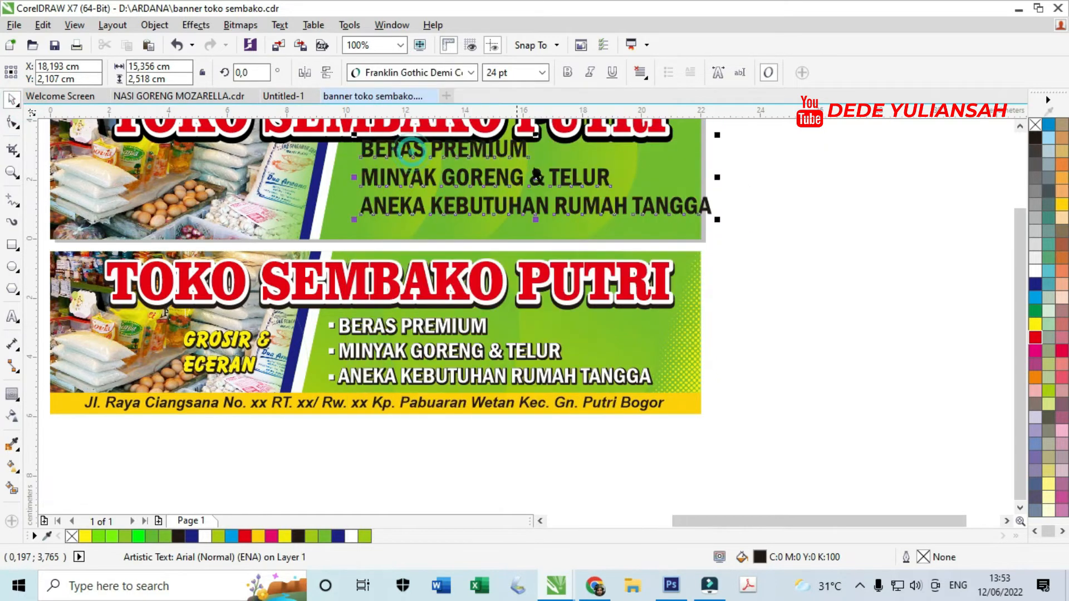
left_click_drag(719, 217, 644, 205)
left_click_drag(485, 171, 487, 194)
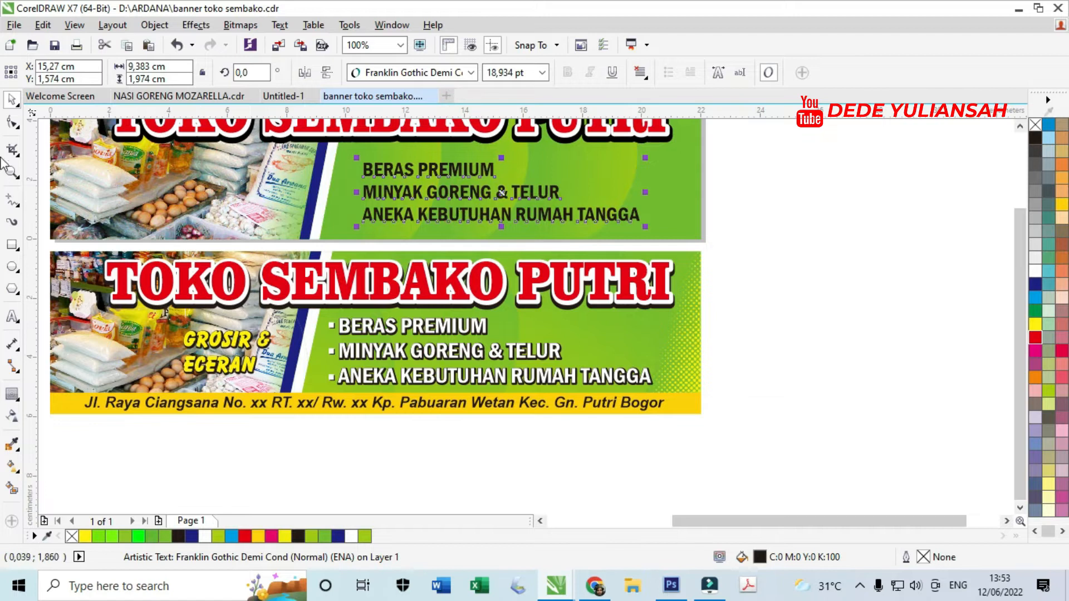
Step: Widen the product list's line spacing to a total height of about 2.07 cm and nudge the list left
left_click(12, 123)
left_click_drag(359, 222, 359, 224)
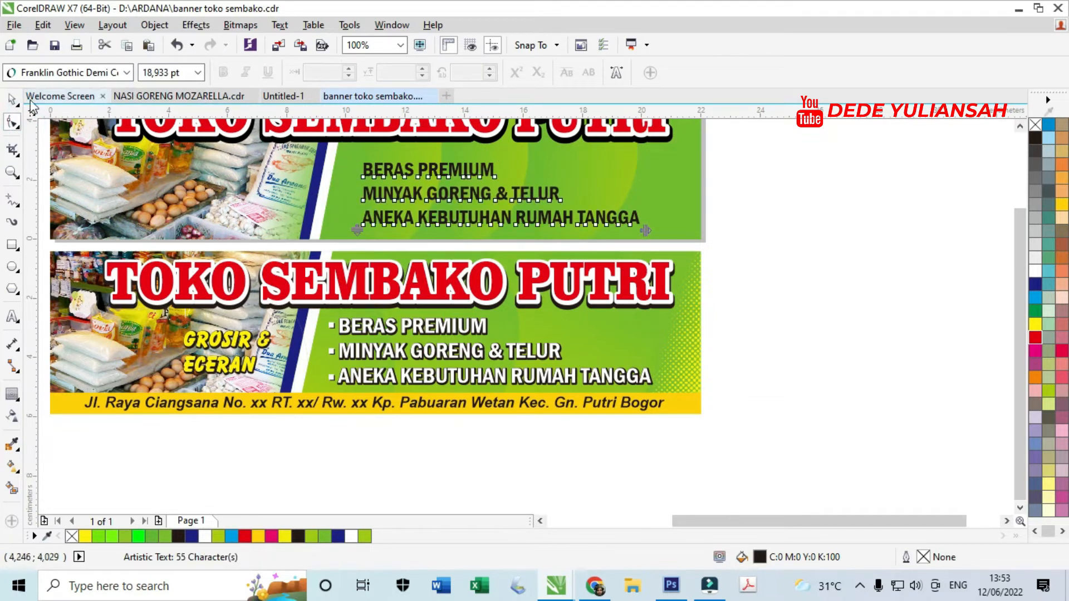
left_click(12, 99)
left_click_drag(397, 169, 384, 178)
Step: Fill the product list with white and move it slightly up, closer to the title
scroll(409, 178, "up", 2)
left_click(1034, 269)
scroll(735, 270, "down", 2)
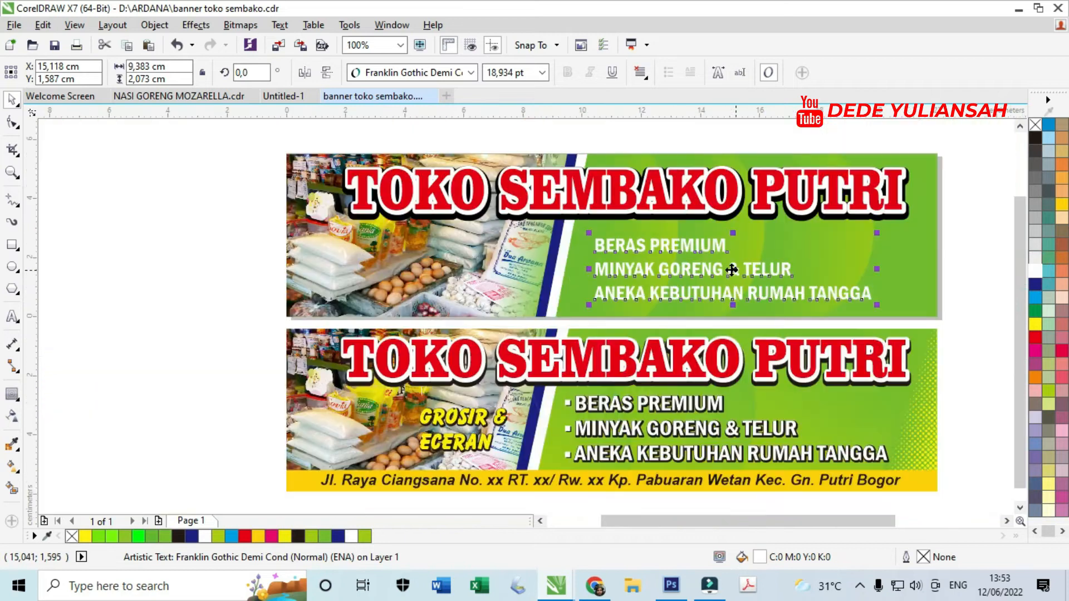
scroll(658, 249, "up", 1)
left_click_drag(628, 239, 626, 229)
Step: Apply a one-step black outside contour to the product list with an offset of about 0.043 cm
left_click(12, 395)
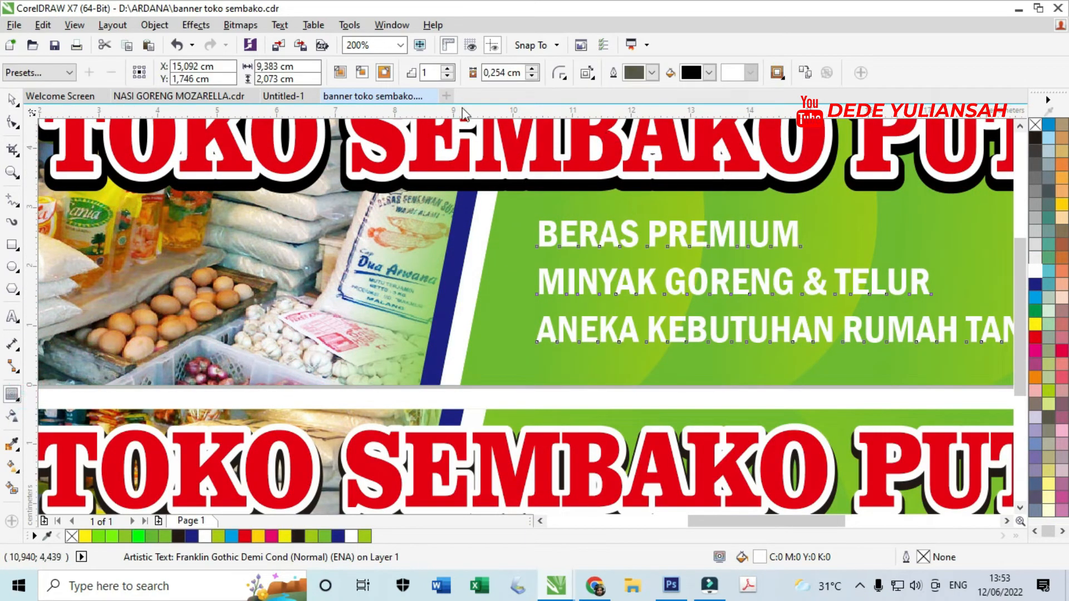
left_click(384, 72)
scroll(557, 242, "up", 1)
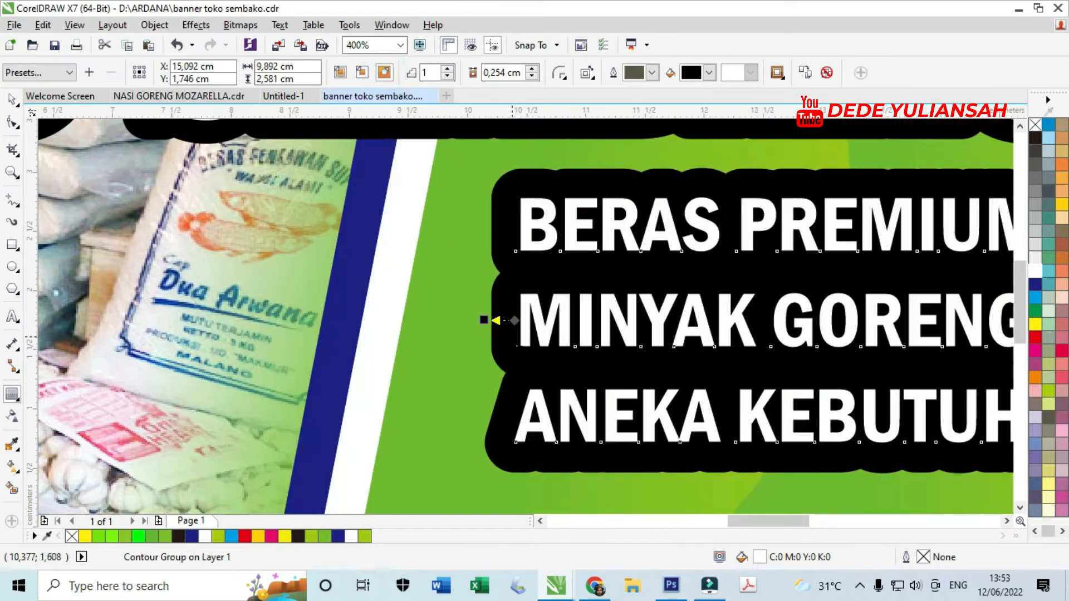
scroll(513, 320, "up", 1)
left_click_drag(505, 310, 520, 313)
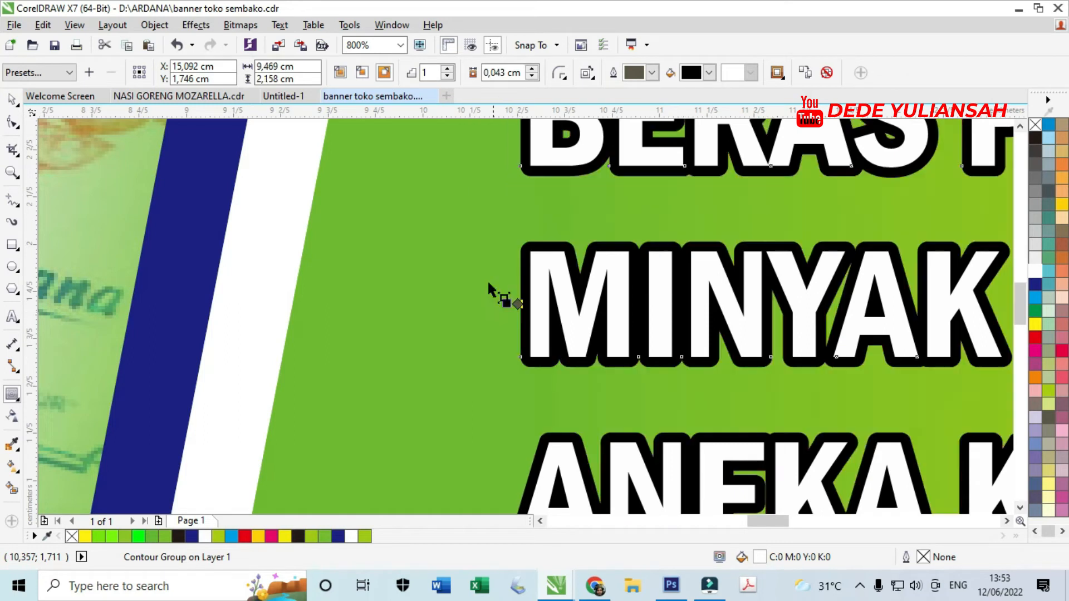
scroll(489, 283, "down", 2)
scroll(74, 130, "up", 1)
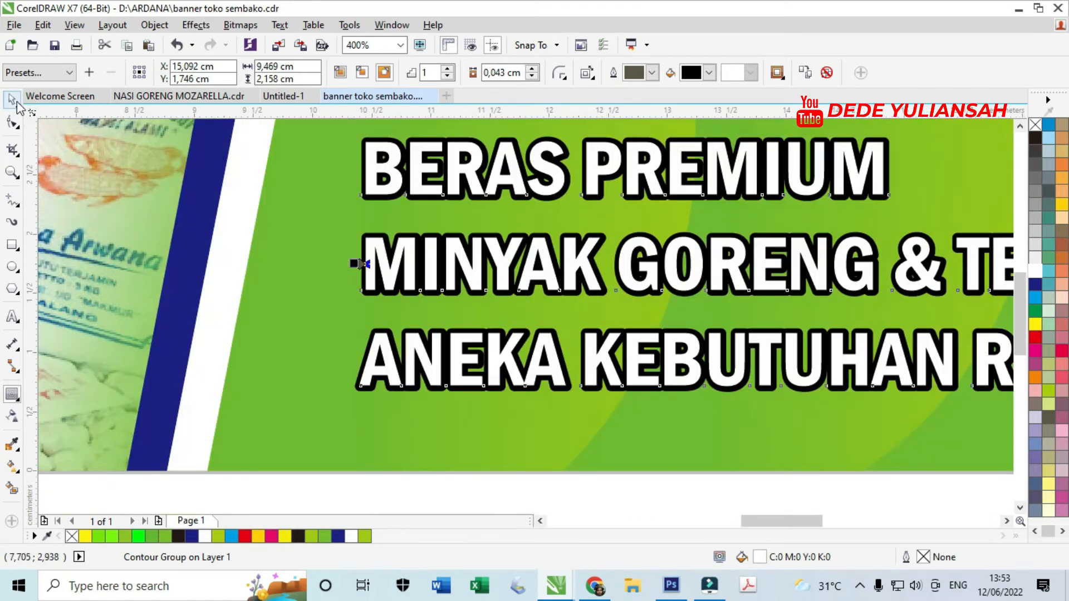
Step: Draw a bullet rectangle of about 0.18 x 0.20 cm before "BERAS PREMIUM" and fill it with white
left_click(13, 245)
left_click_drag(316, 159, 339, 180)
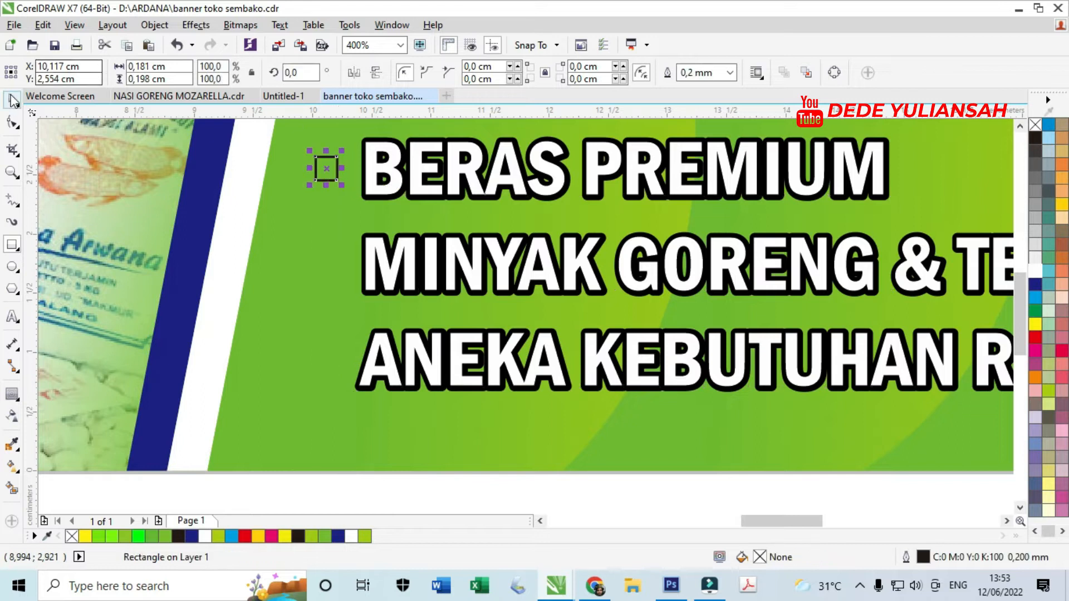
scroll(426, 301, "down", 3)
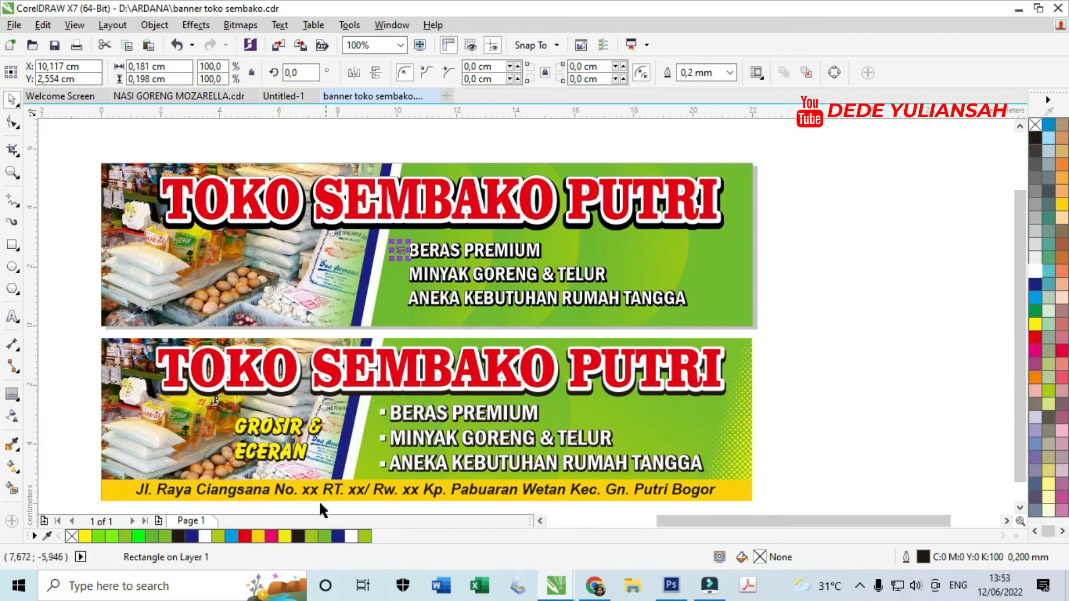
scroll(378, 240, "up", 5)
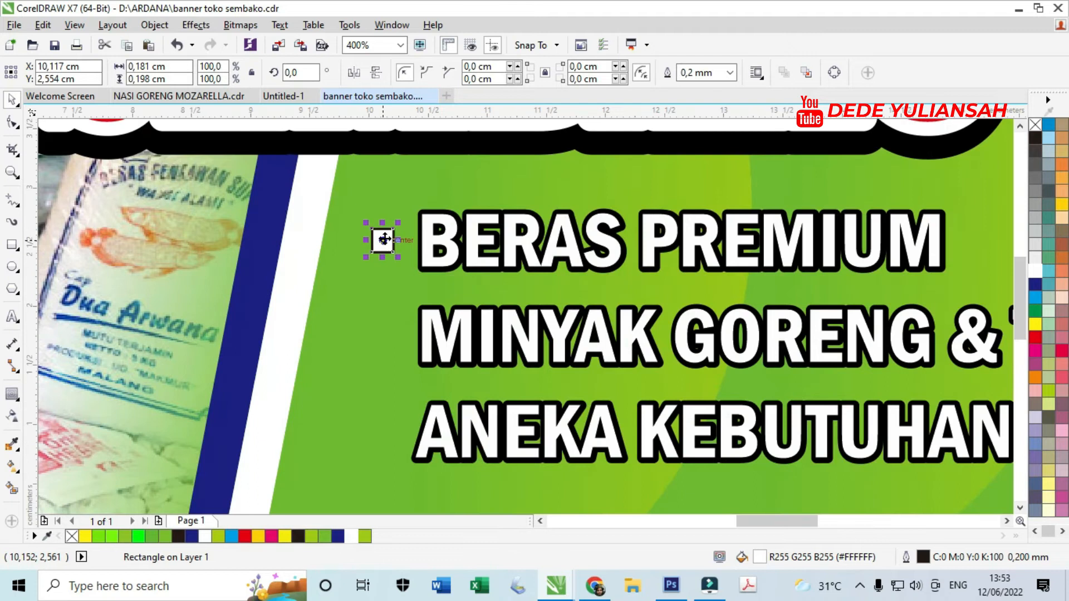
Step: Make an offset black copy of the bullet, bring the white one to the front and remove its outline
left_click_drag(386, 246, 432, 316)
left_click(299, 536)
left_click(310, 213)
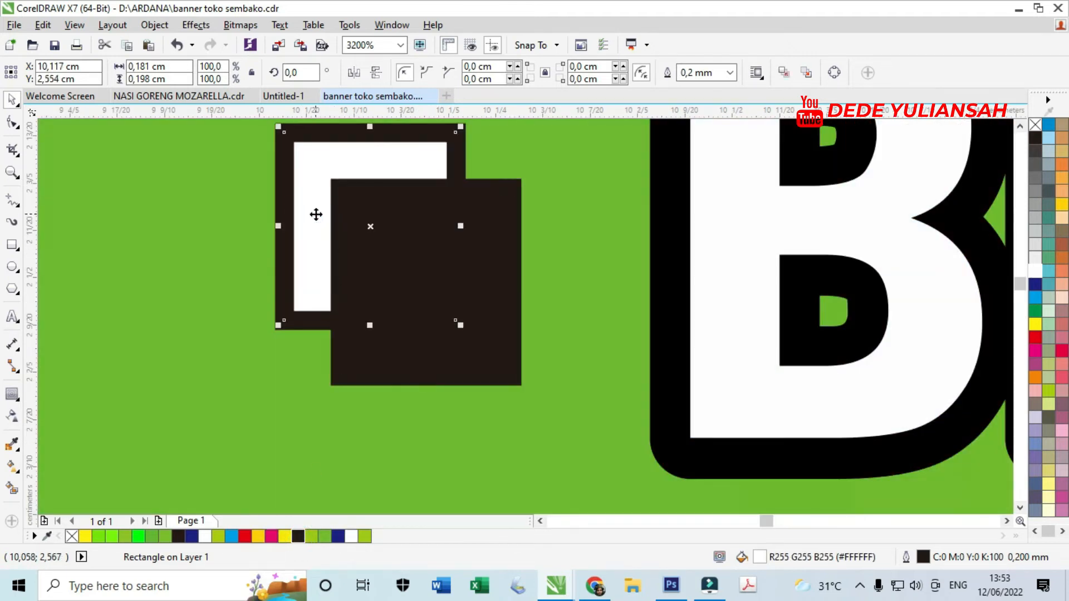
key("shift+Page_Up")
right_click(1035, 125)
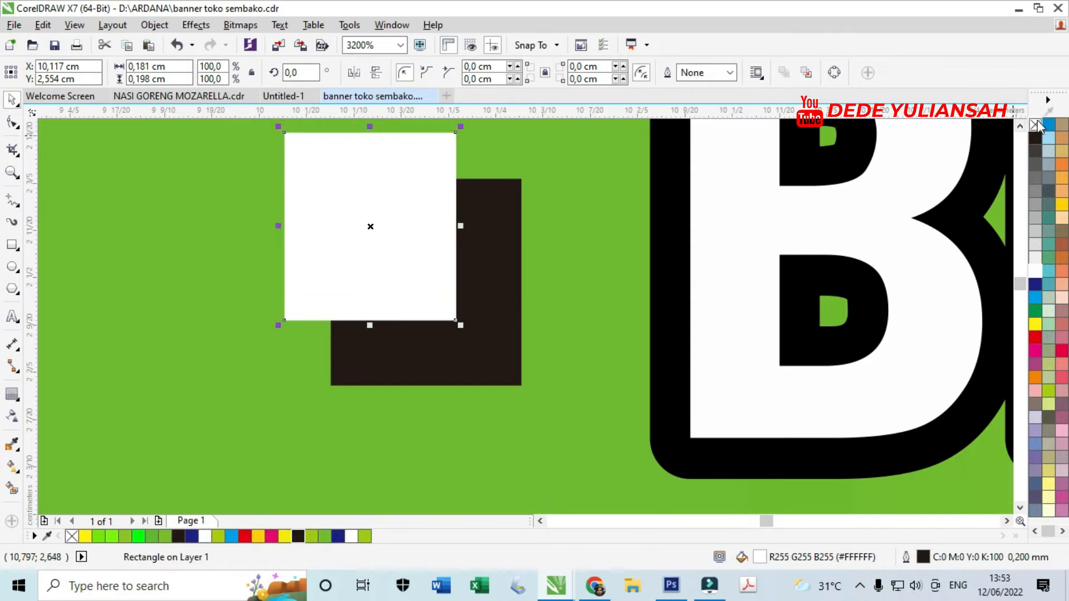
Step: Enlarge the white bullet rectangle to about 0.22 x 0.24 cm
scroll(451, 287, "down", 1)
scroll(454, 301, "up", 2)
left_click_drag(446, 285, 476, 311)
scroll(477, 312, "down", 3)
scroll(490, 333, "up", 2)
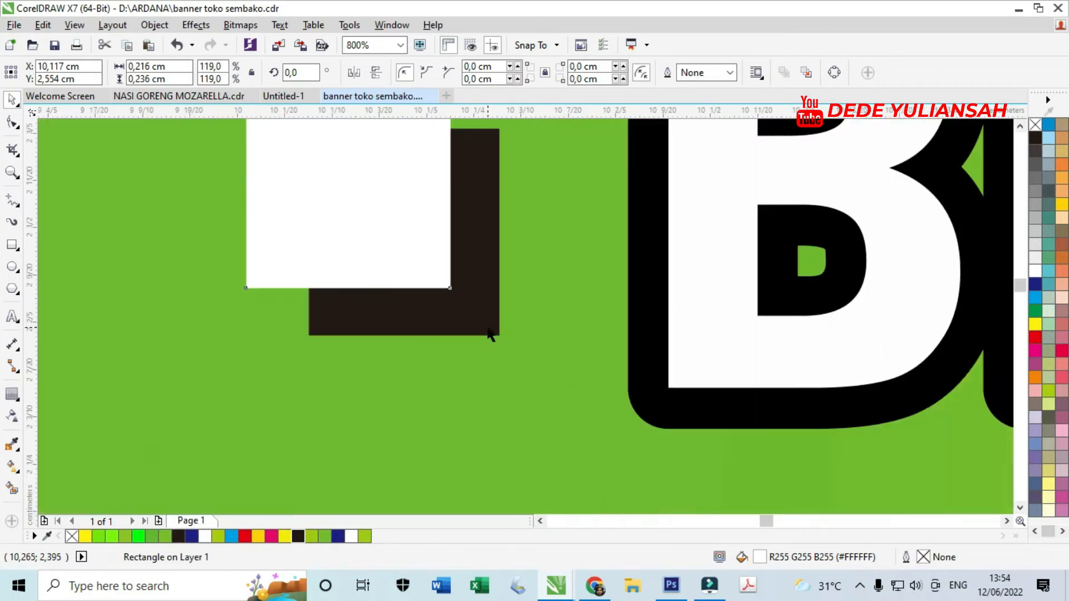
Step: Group the white bullet with its black copy and place duplicates before "MINYAK GORENG & TELUR" and "ANEKA KEBUTUHAN RUMAH TANGGA"
left_click(488, 332, "shift")
key("ctrl+g")
scroll(489, 328, "down", 1)
left_click_drag(463, 201, 467, 301)
key("ctrl+r")
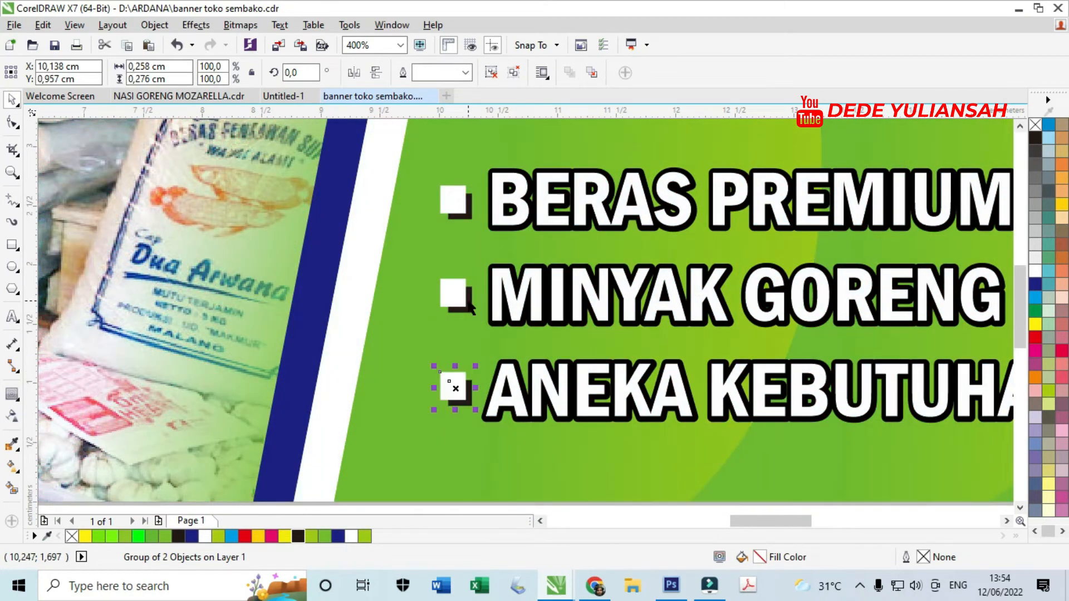
scroll(476, 273, "down", 3)
left_click(924, 290)
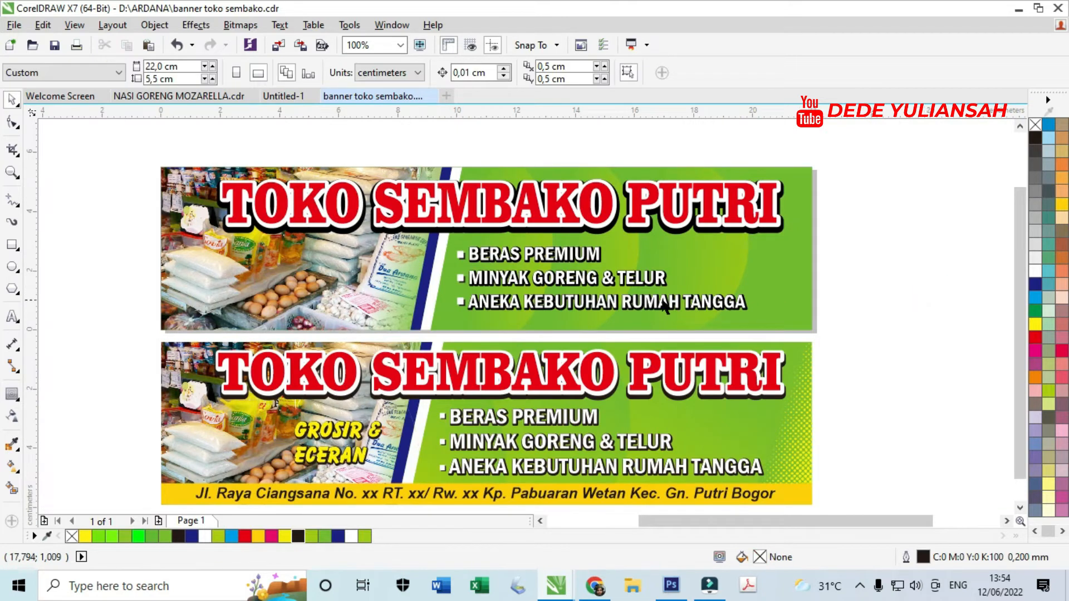
Step: Draw a full-width rectangle along the banner's lower edge, about 22 cm wide and 0.67 cm high
scroll(363, 332, "down", 1)
scroll(363, 359, "up", 1)
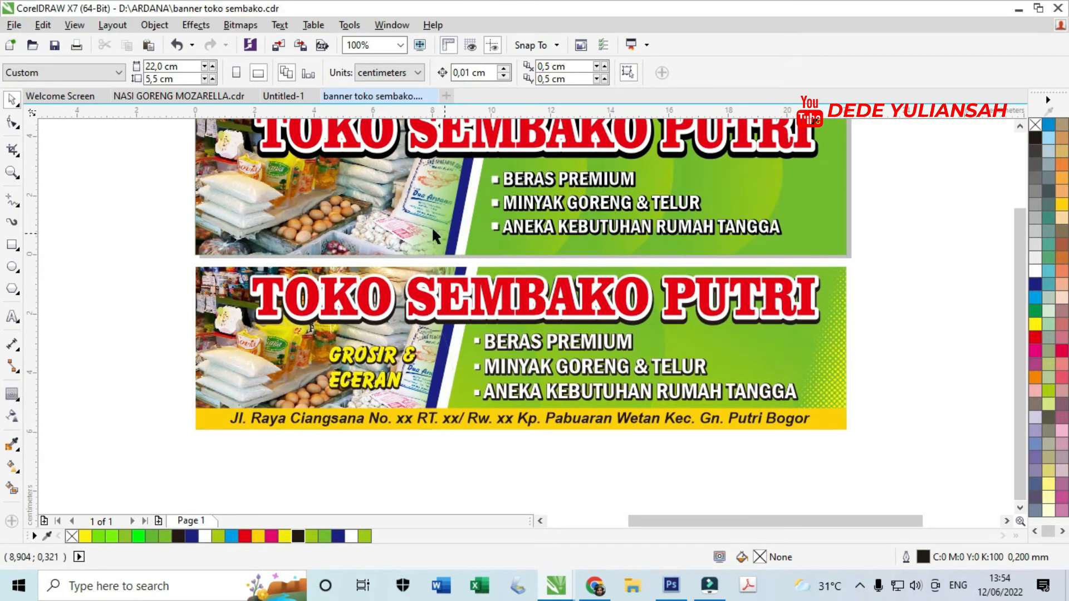
left_click(12, 245)
left_click_drag(195, 236, 847, 255)
scroll(550, 240, "up", 3)
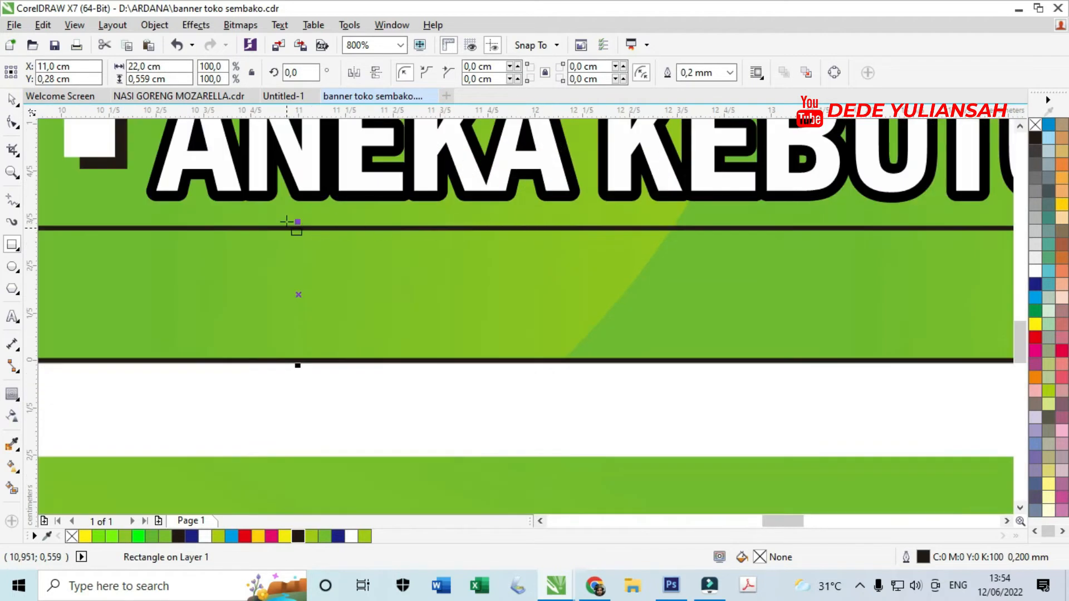
left_click_drag(297, 223, 297, 196)
scroll(297, 223, "down", 4)
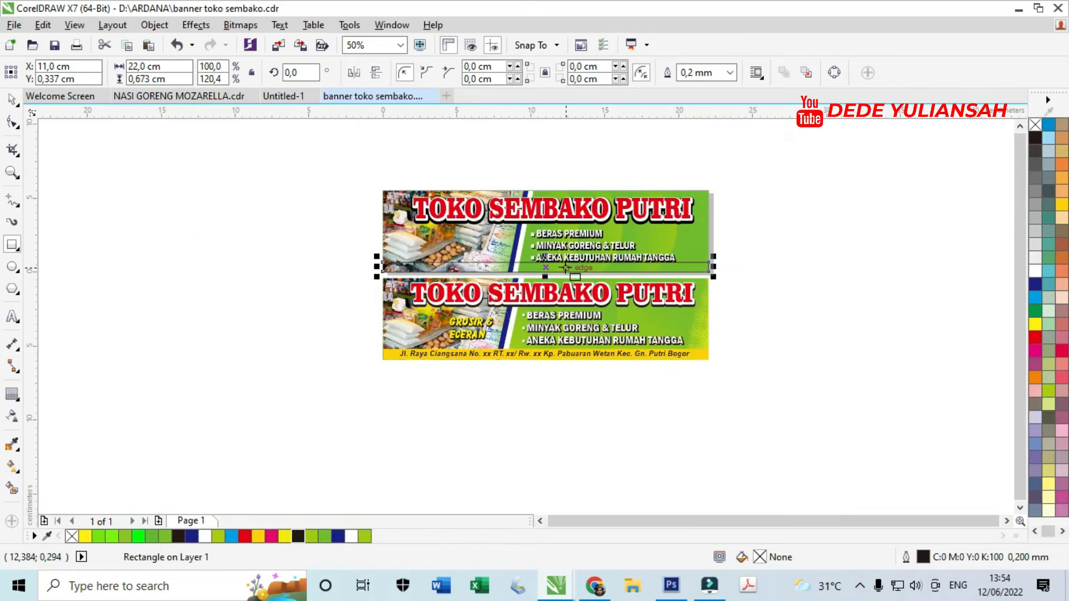
left_click(11, 99)
scroll(630, 244, "up", 1)
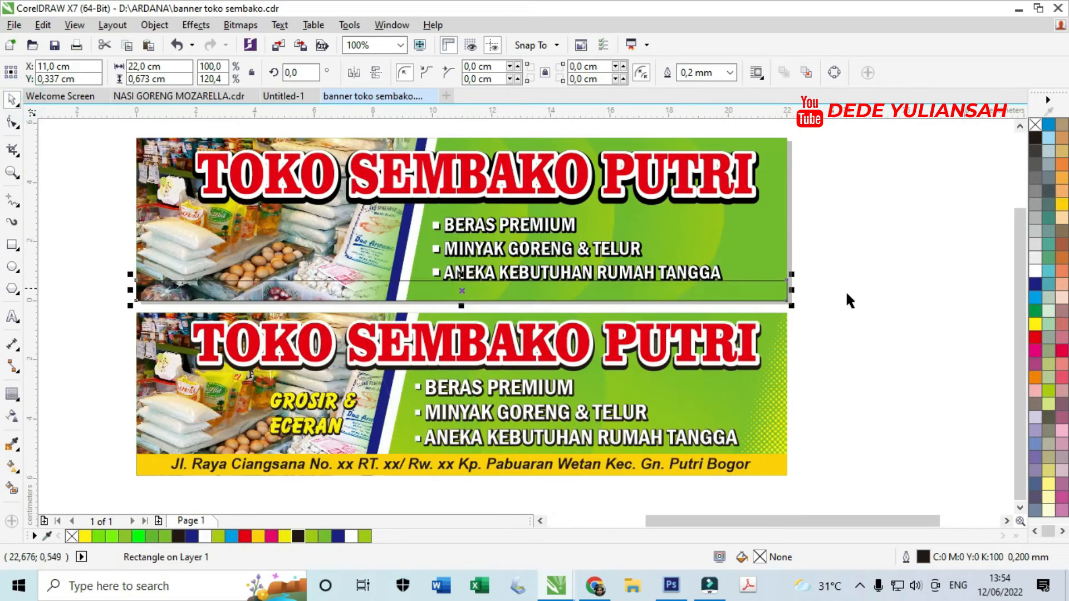
Step: Move the product list and its bullets slightly up, clear of the bottom strip
left_click(808, 301)
left_click_drag(841, 297, 460, 216)
scroll(454, 226, "up", 2)
scroll(460, 216, "down", 2)
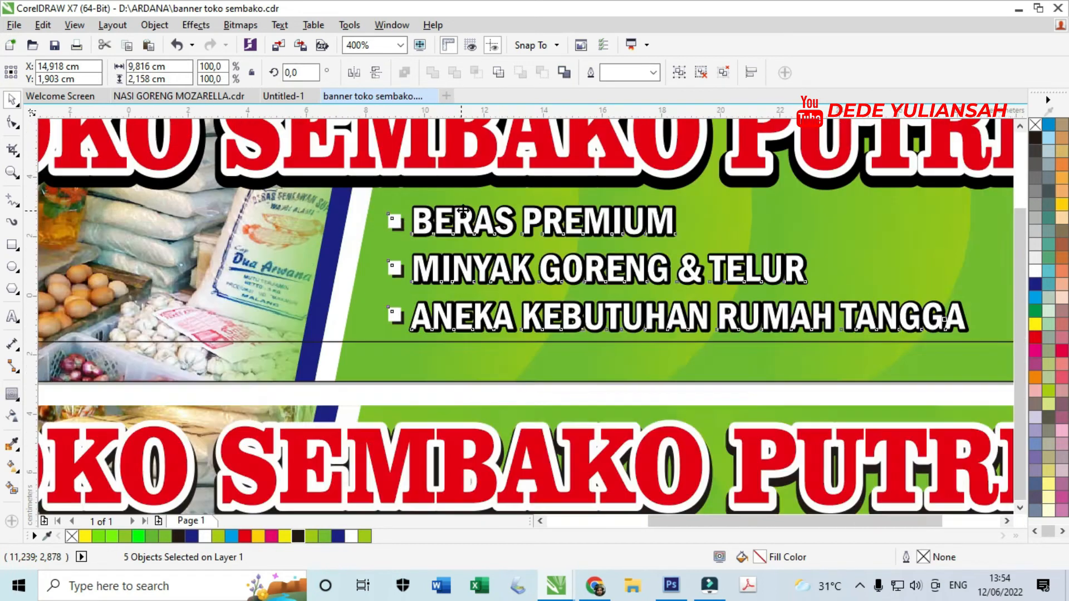
left_click(971, 340)
Step: Fill the bottom strip with Deep Yellow and remove its outline
left_click(749, 295)
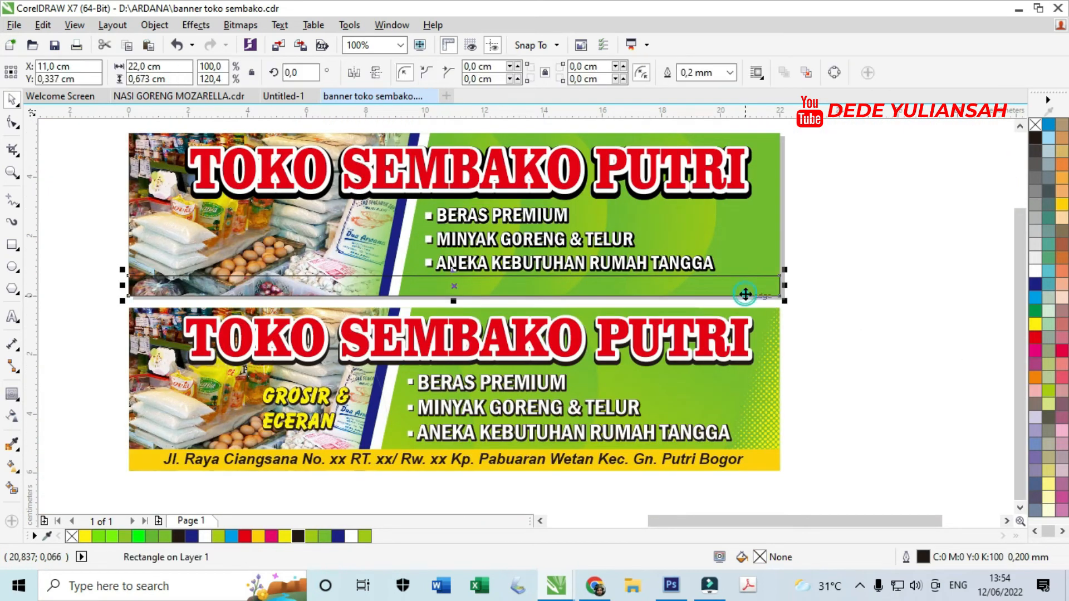
left_click(258, 536)
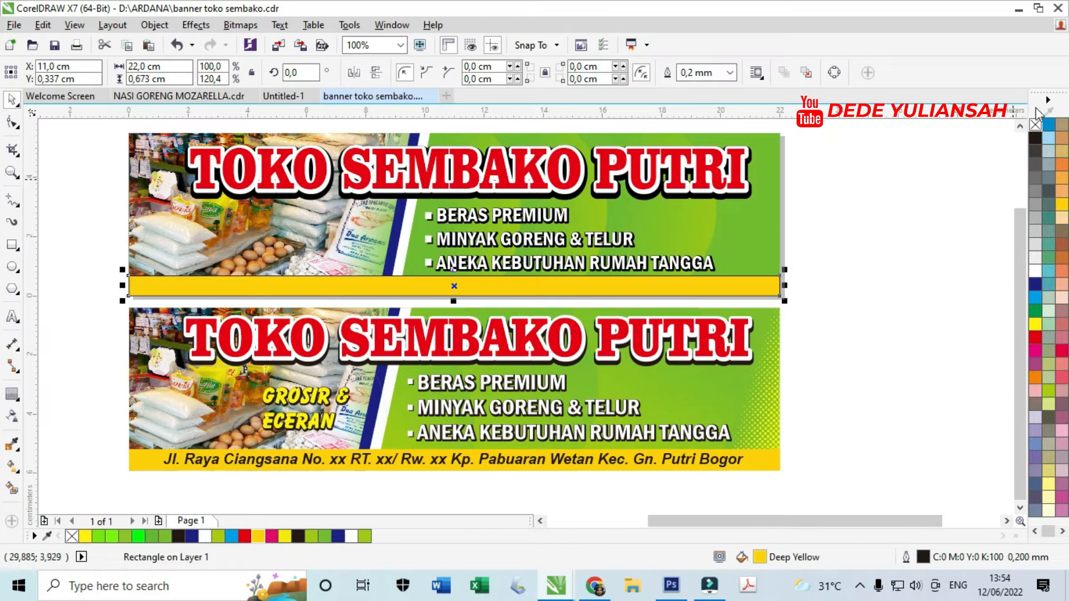
left_click(850, 269)
Step: Add the shop's street address as a line of Arial 24 pt text on the yellow strip, following the reference banner
left_click(22, 319)
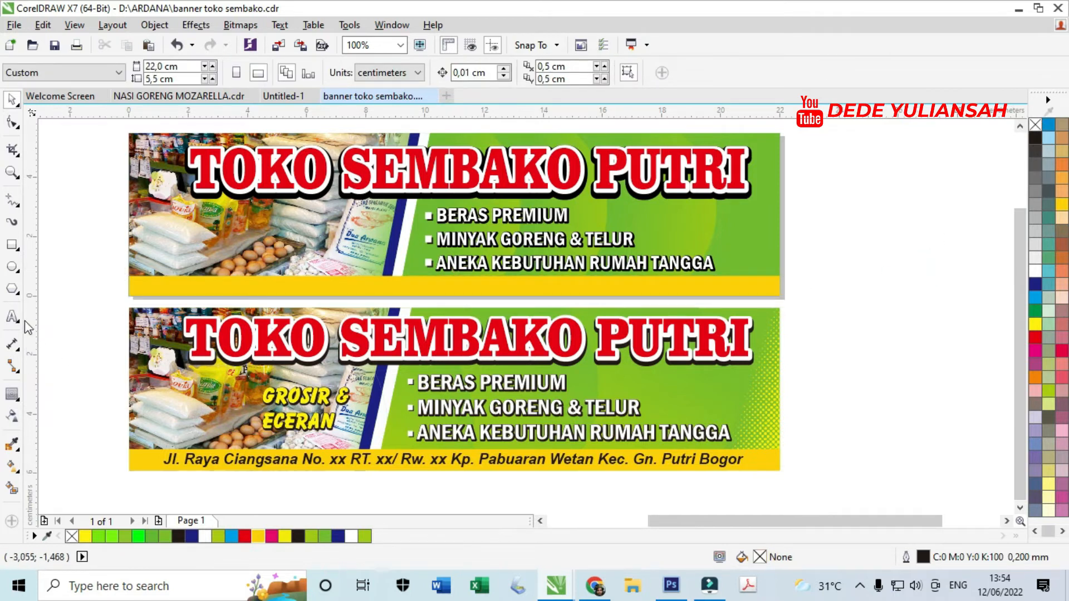
left_click(166, 288)
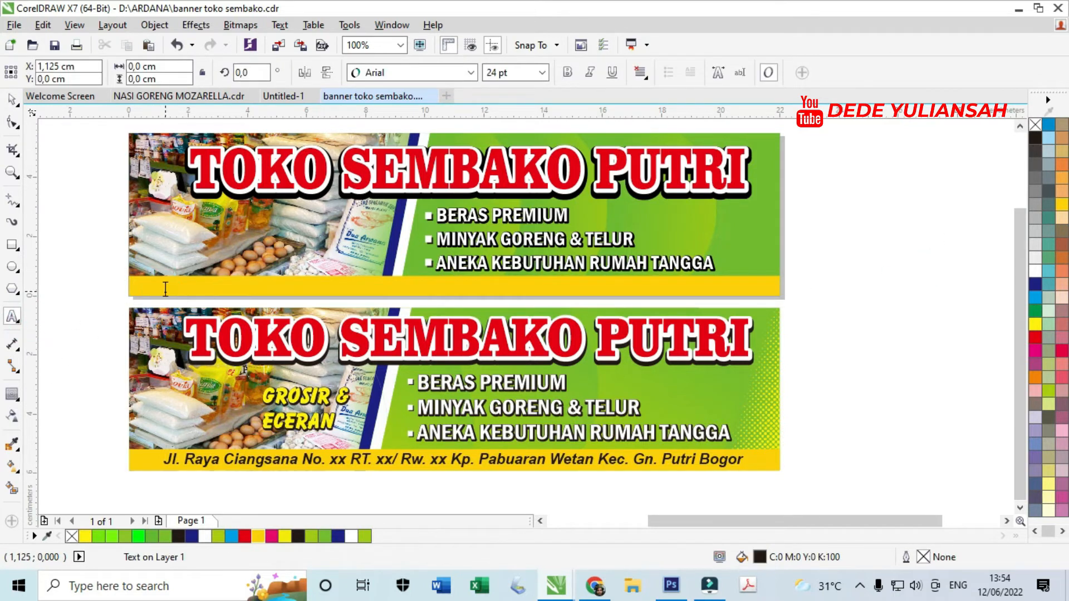
type("JL. R")
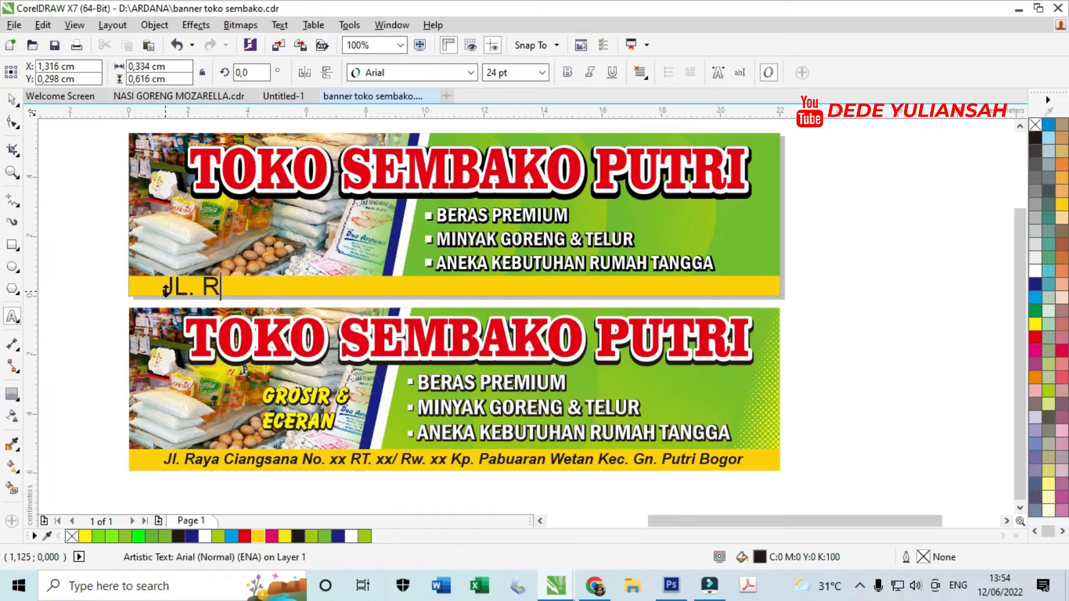
key("BackSpace")
type("Raya Ciangsana N")
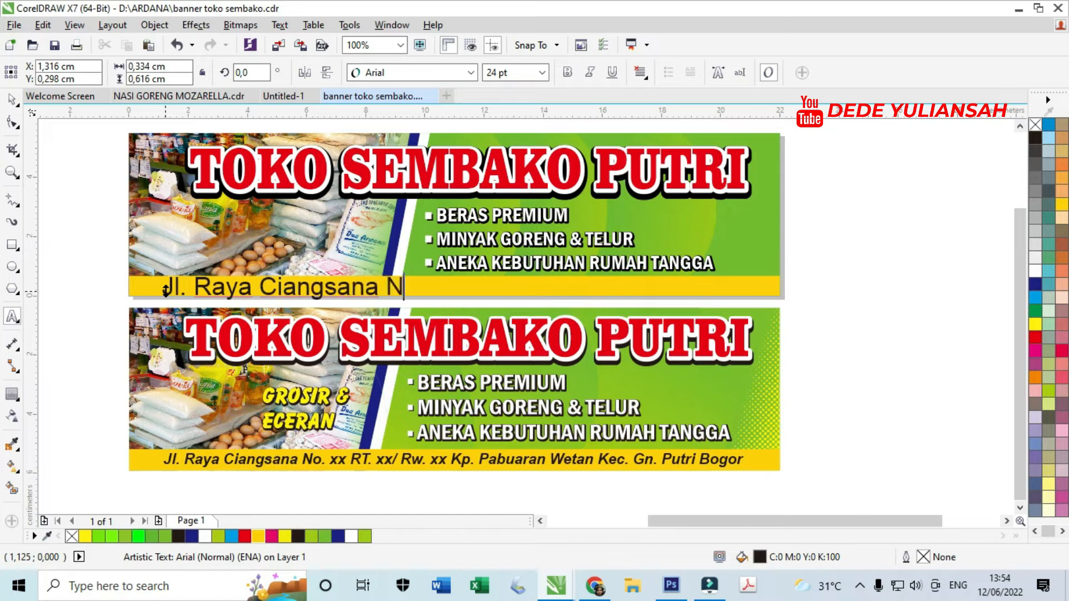
type("o. xx RT. x")
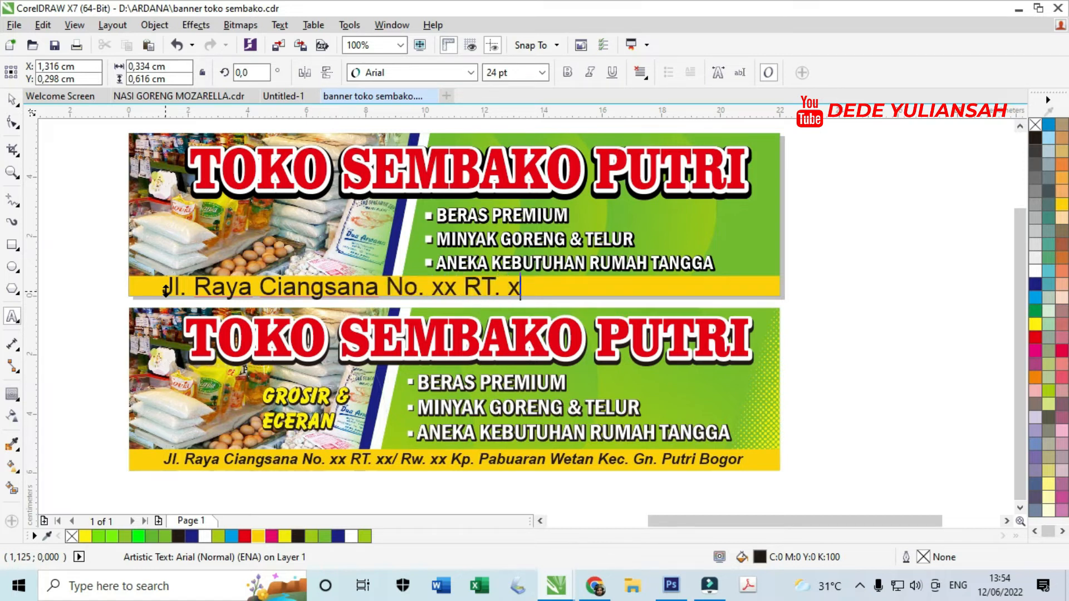
type("x / RW. xx Kp.")
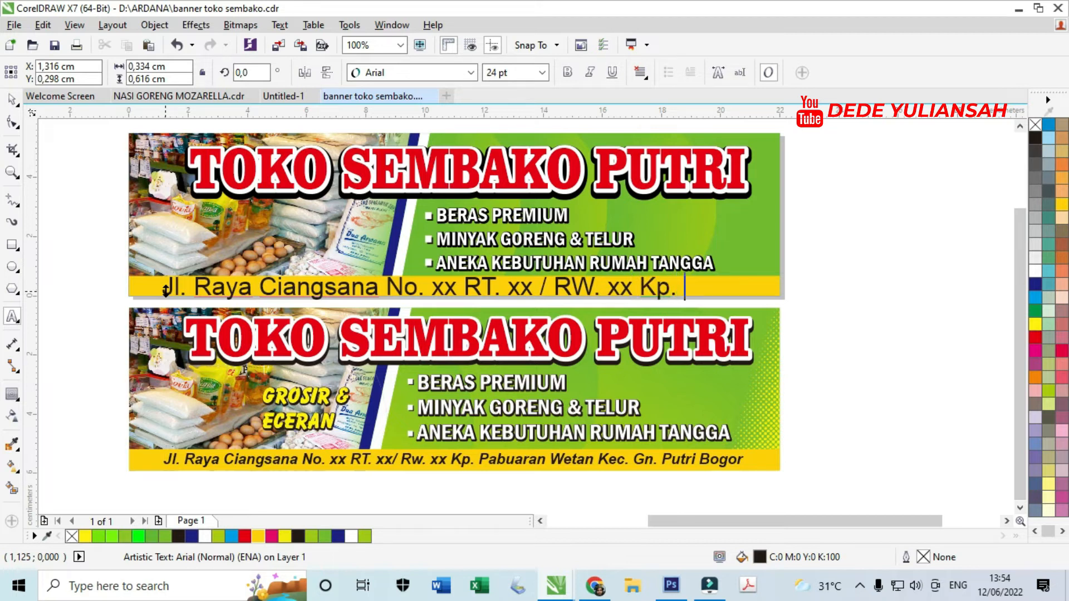
type(" Pabuara")
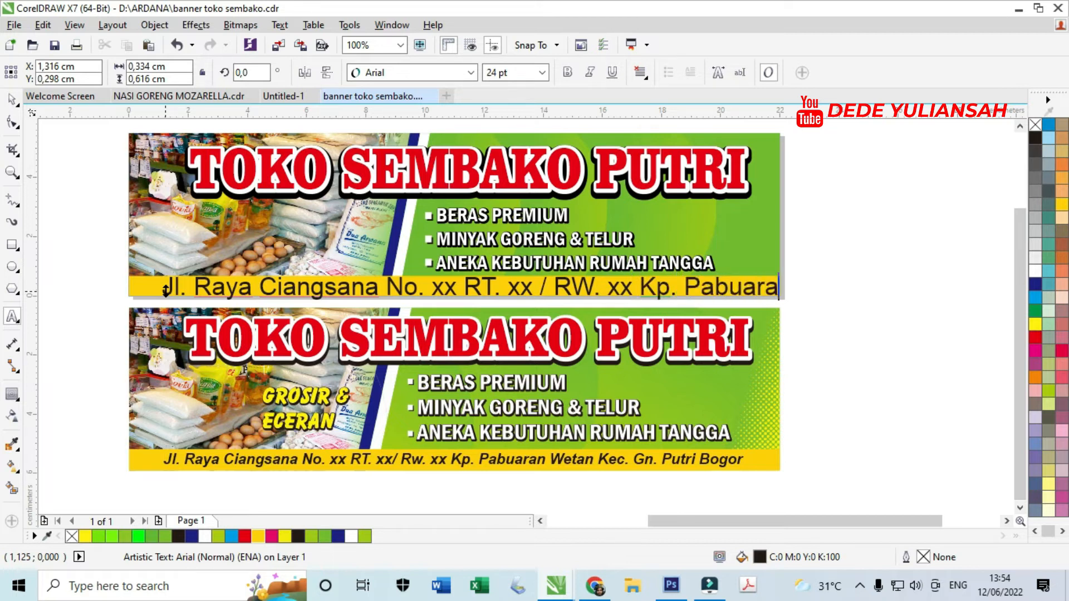
type("n Wetan Kec. Gn. Putri")
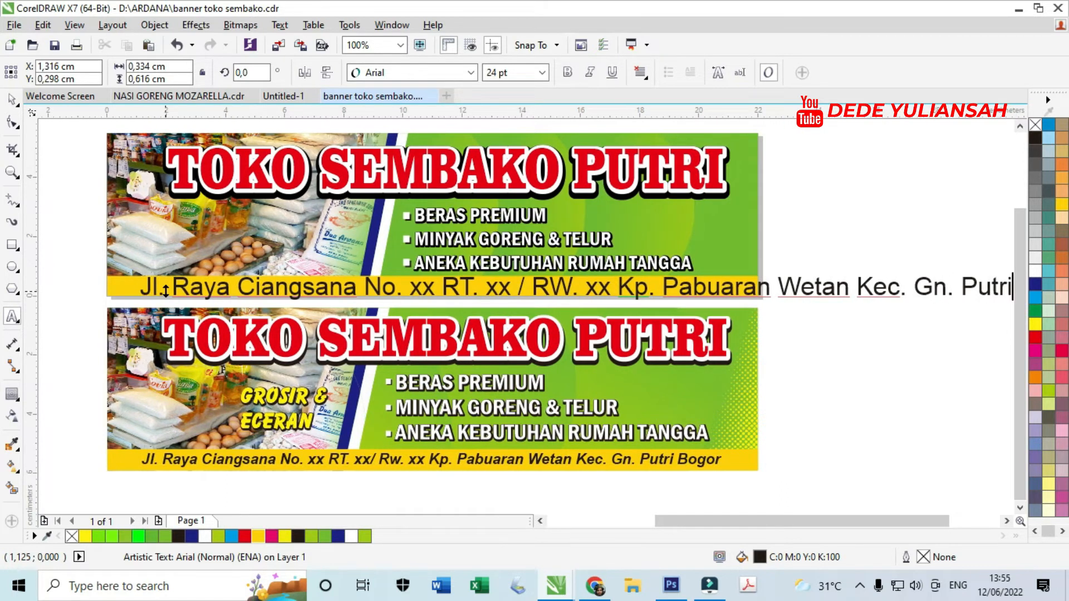
type(" Bogorr")
key("Escape")
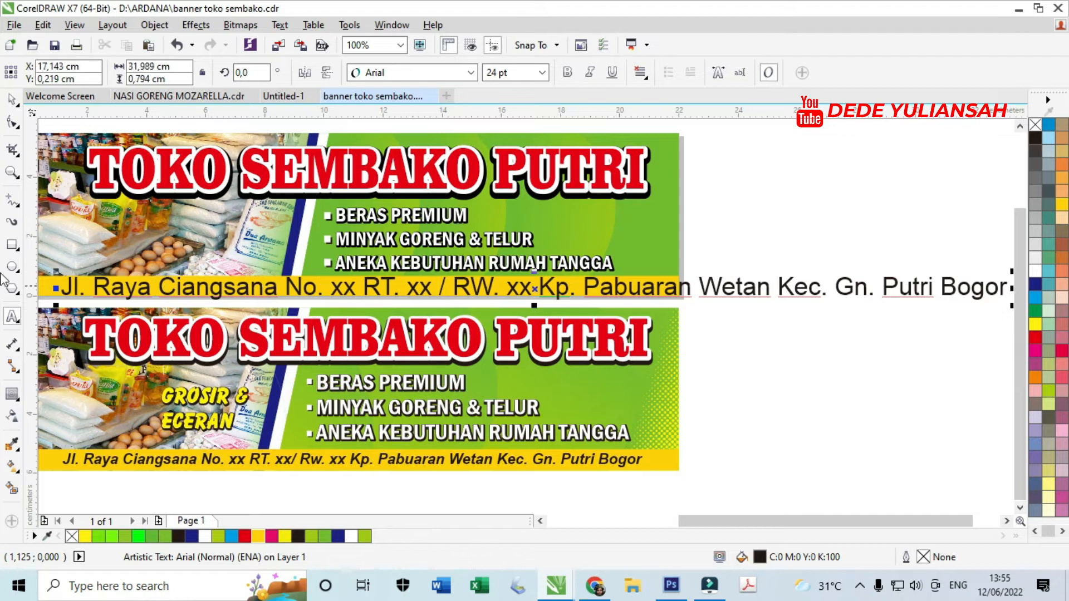
Step: Set the address line to Arial Narrow Bold Italic and scale it down to about 17.8 pt
left_click(11, 99)
scroll(704, 278, "down", 2)
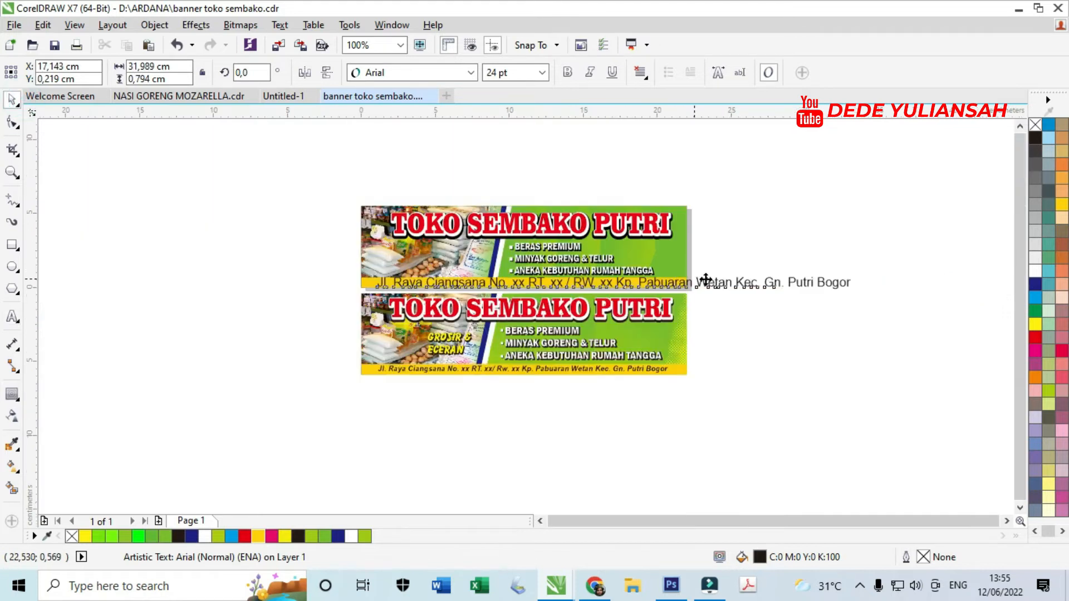
left_click(419, 75)
mouse_move(557, 91)
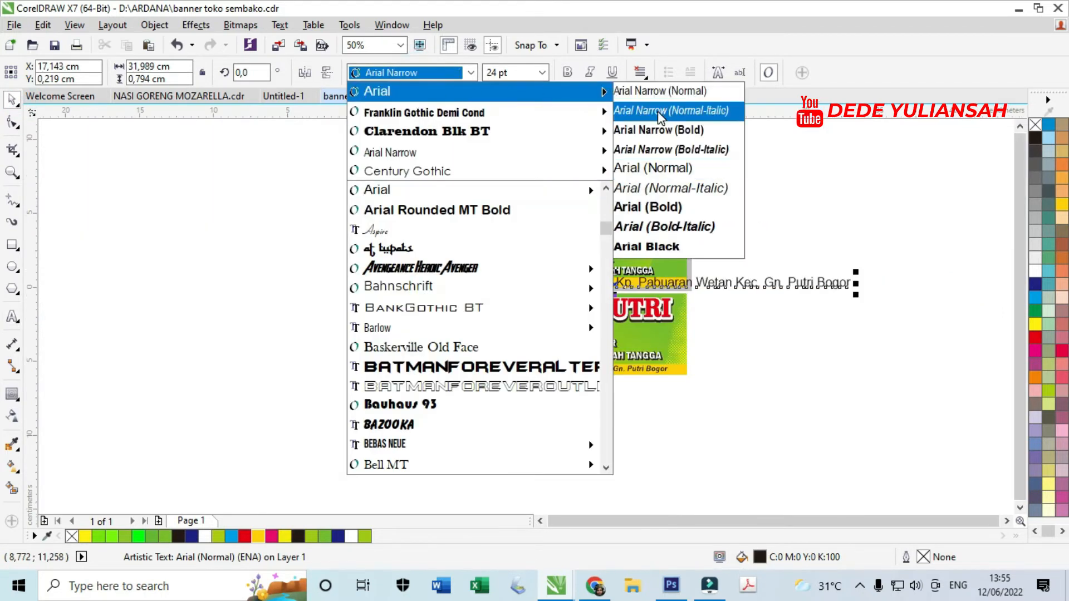
left_click(658, 130)
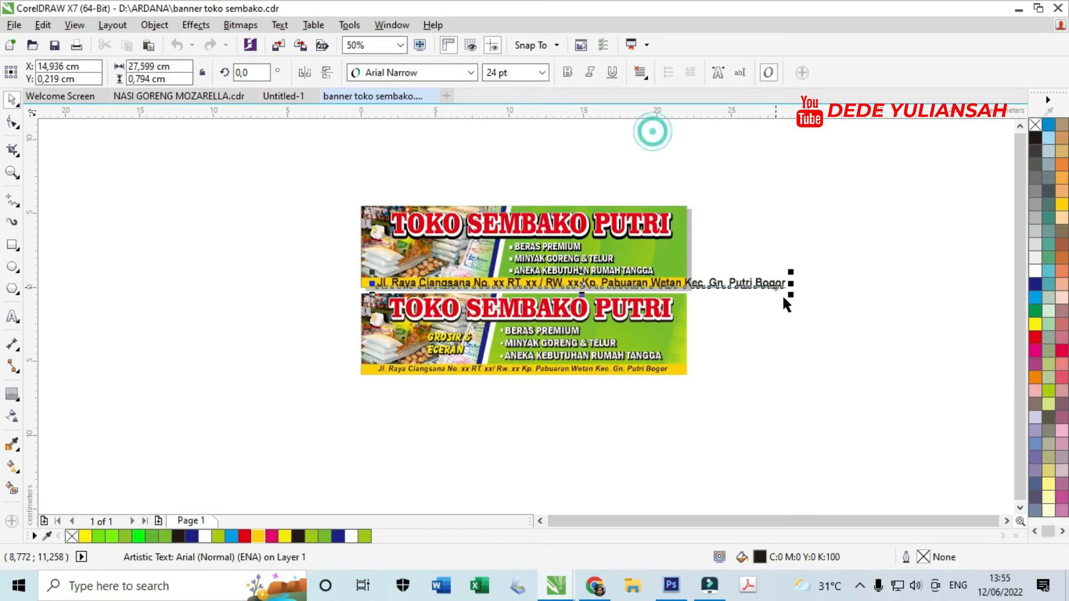
scroll(786, 295, "up", 2)
left_click_drag(787, 290, 571, 288)
left_click(590, 72)
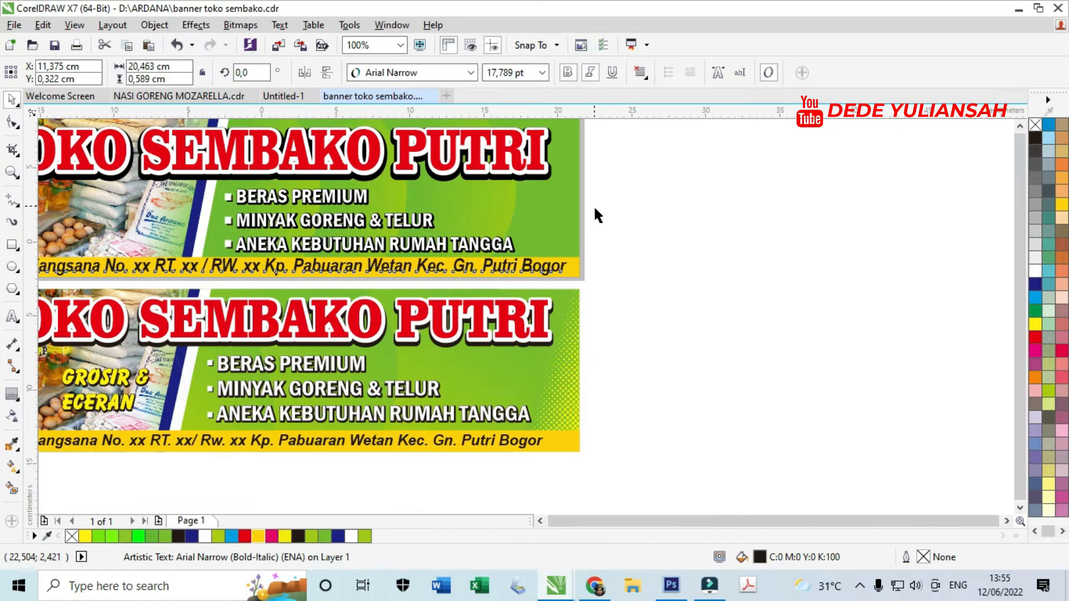
Step: Fit the bold-italic address line within the yellow strip at about 13.4 pt and 19.1 x 0.44 cm
scroll(594, 205, "down", 2)
scroll(319, 240, "up", 4)
left_click_drag(264, 222, 230, 222)
scroll(292, 227, "down", 1)
left_click(575, 72)
scroll(245, 222, "up", 2)
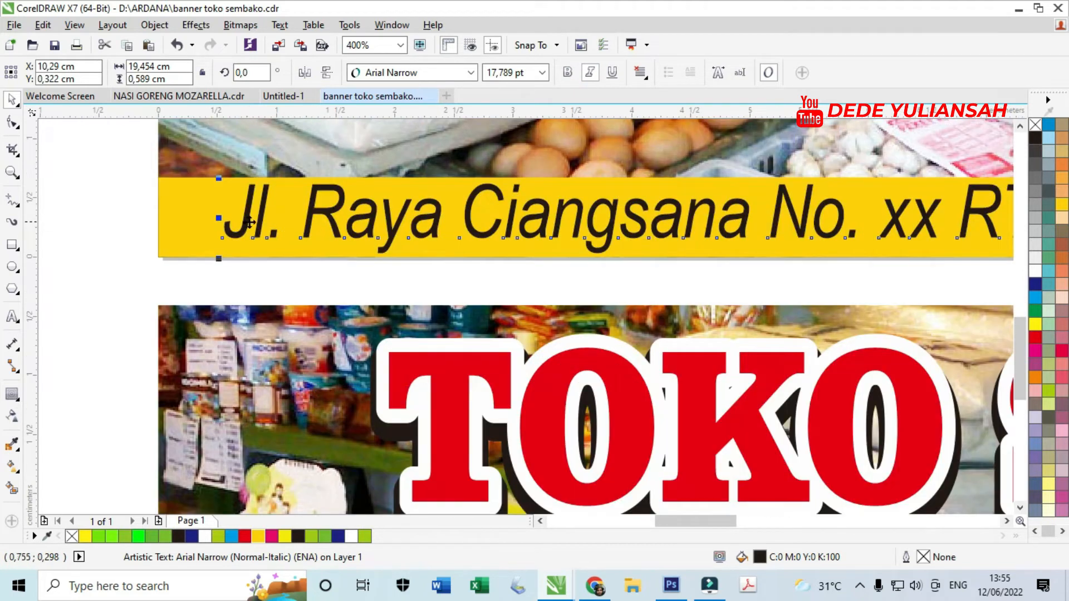
left_click_drag(250, 222, 253, 225)
left_click_drag(224, 182, 297, 223)
scroll(223, 225, "down", 2)
scroll(222, 224, "down", 2)
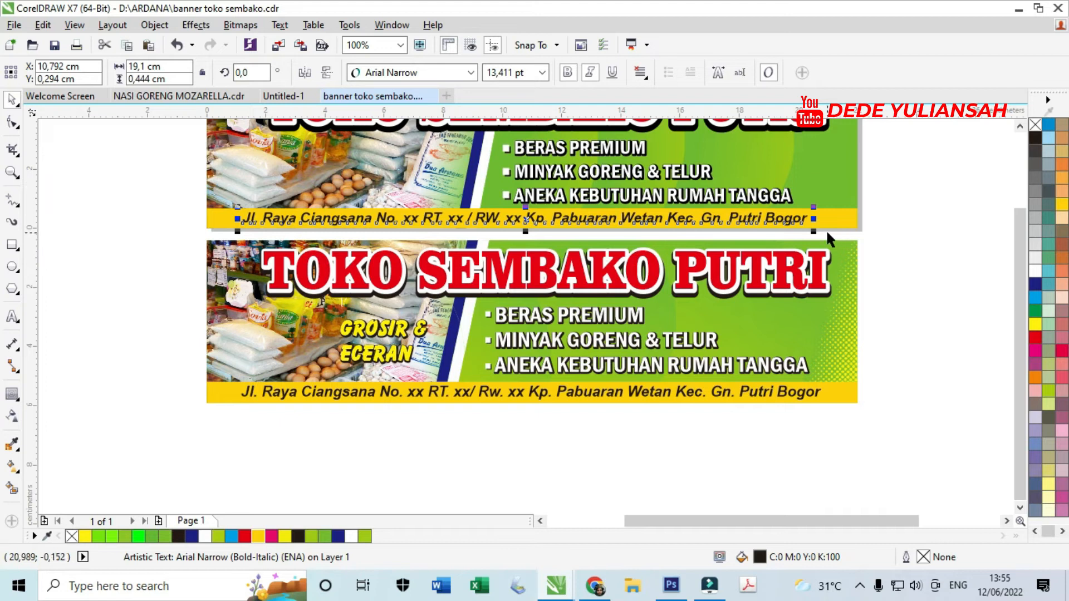
left_click(901, 249)
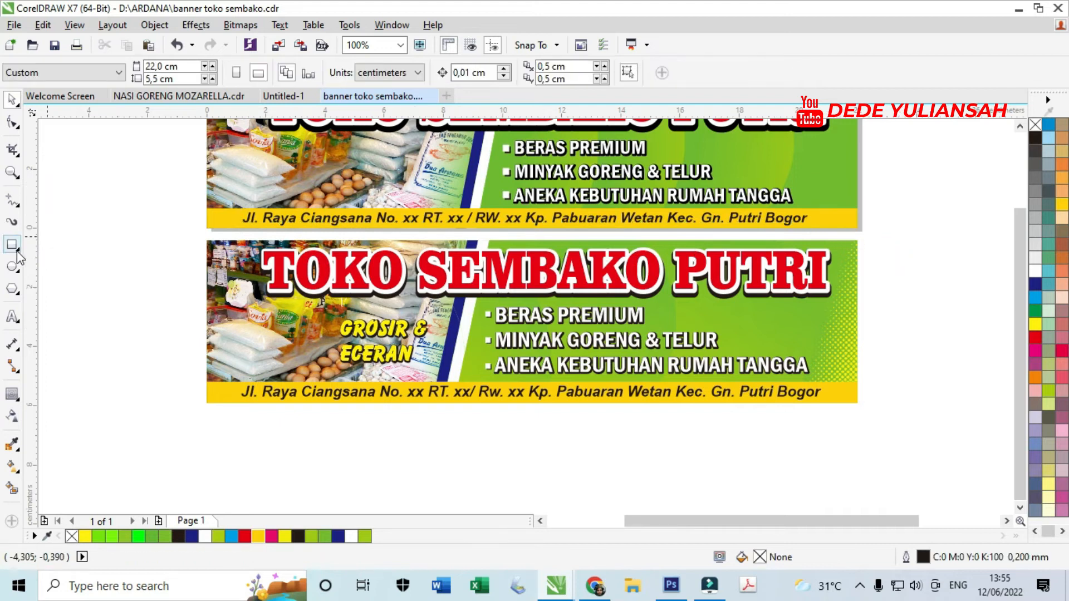
Step: Add the two-line text "GROSIR & ECERAN" over the shop photo, above the address strip
left_click(12, 316)
left_click(329, 174)
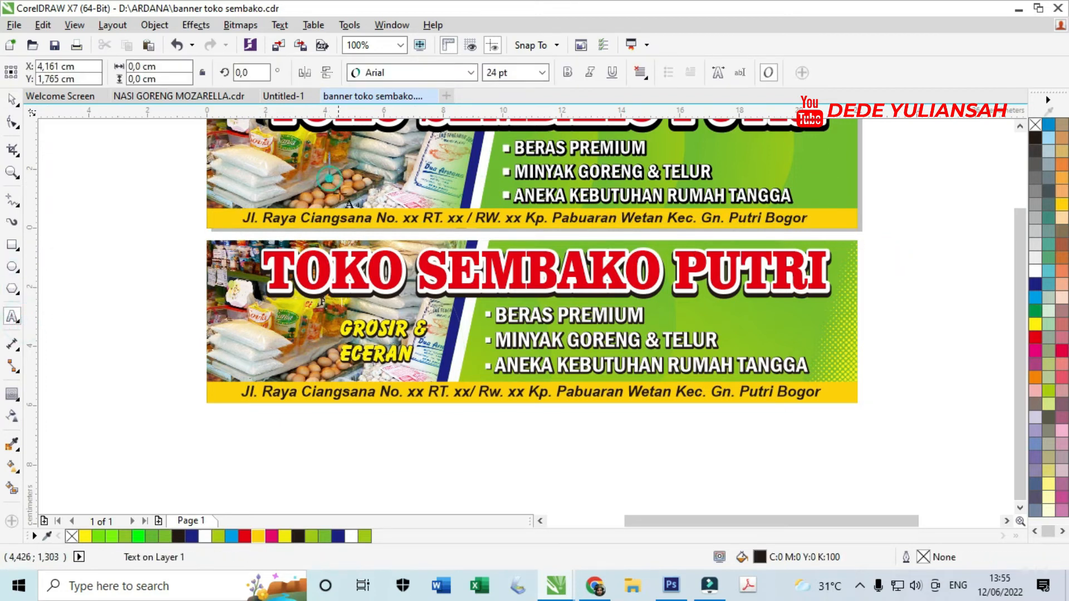
type("g")
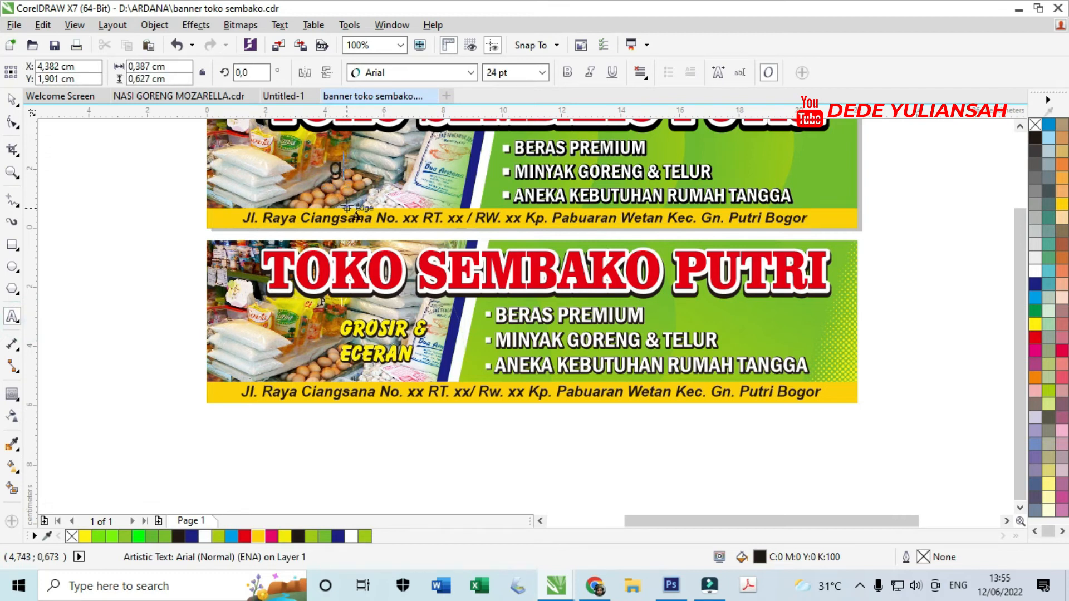
type("RO")
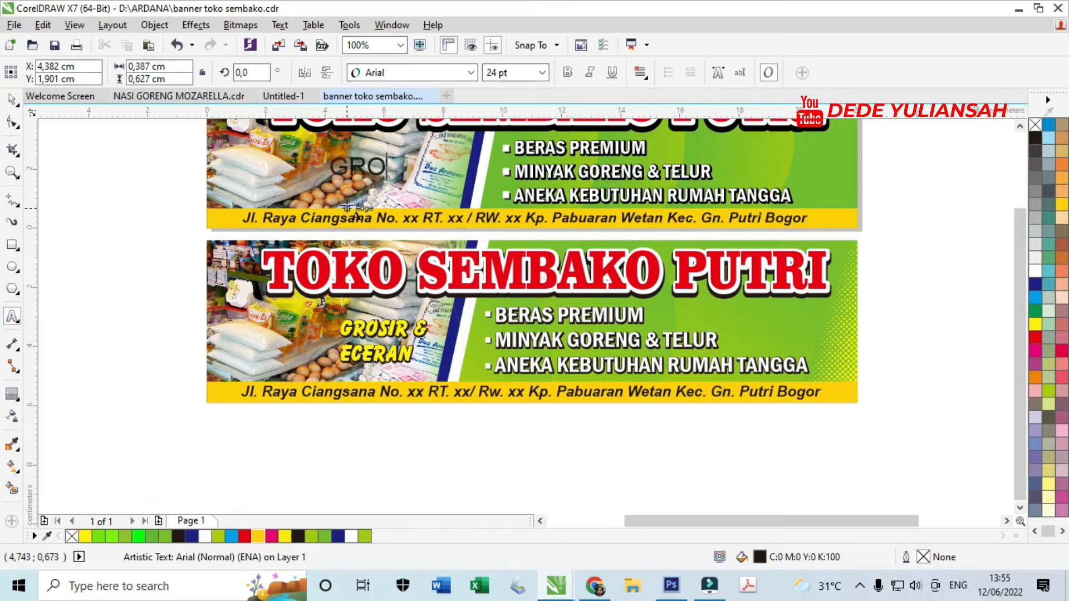
type("SIR")
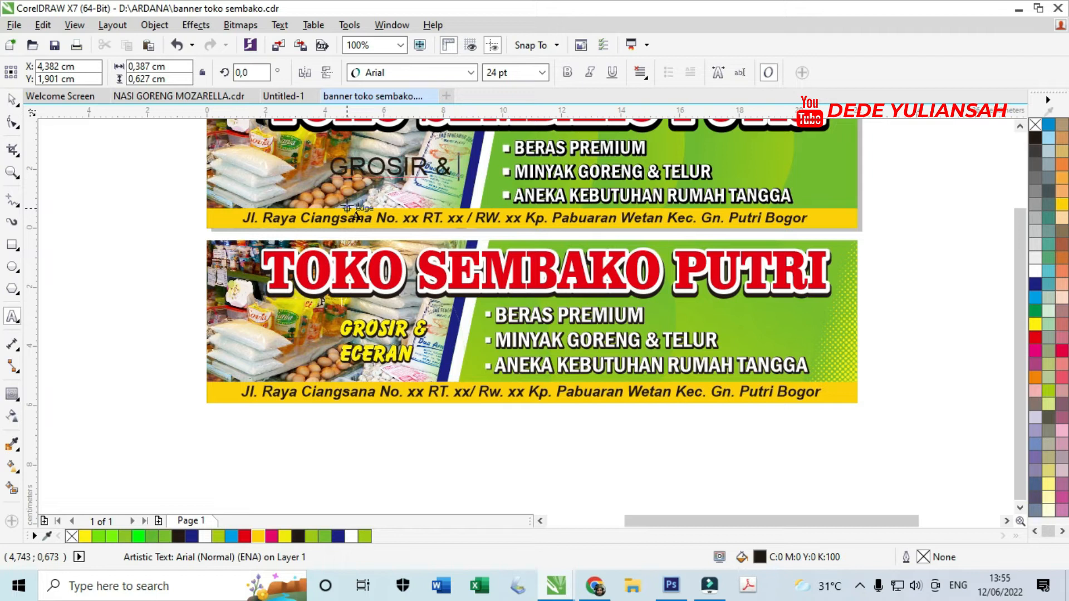
type(" &")
key("Return")
type("ECERAN")
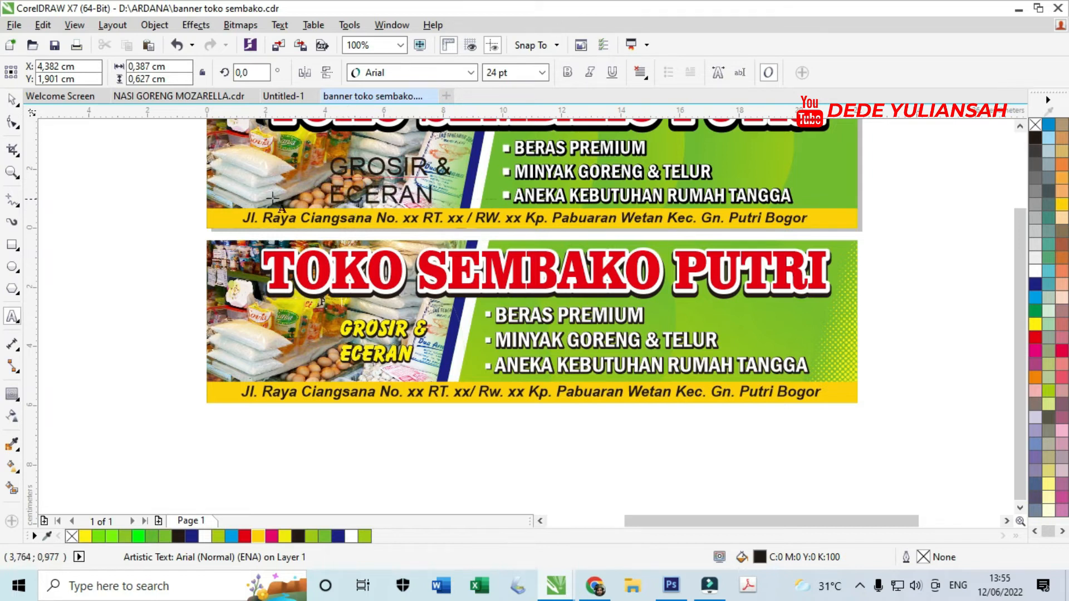
Step: Set the "GROSIR & ECERAN" text to Bazooka, scale it to about 18.9 pt and fill it with yellow
left_click(11, 100)
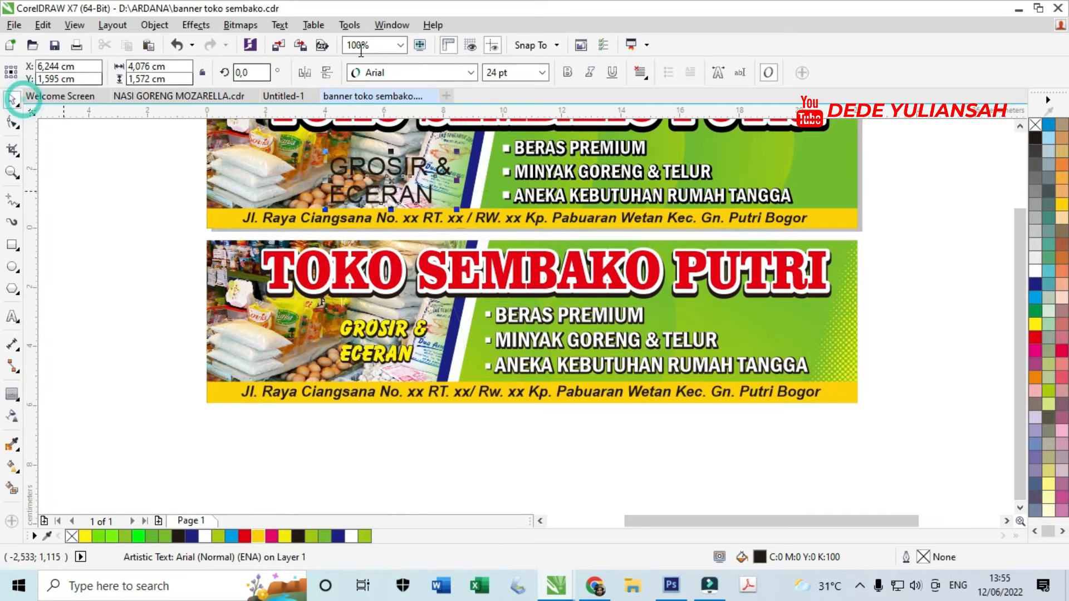
left_click(395, 72)
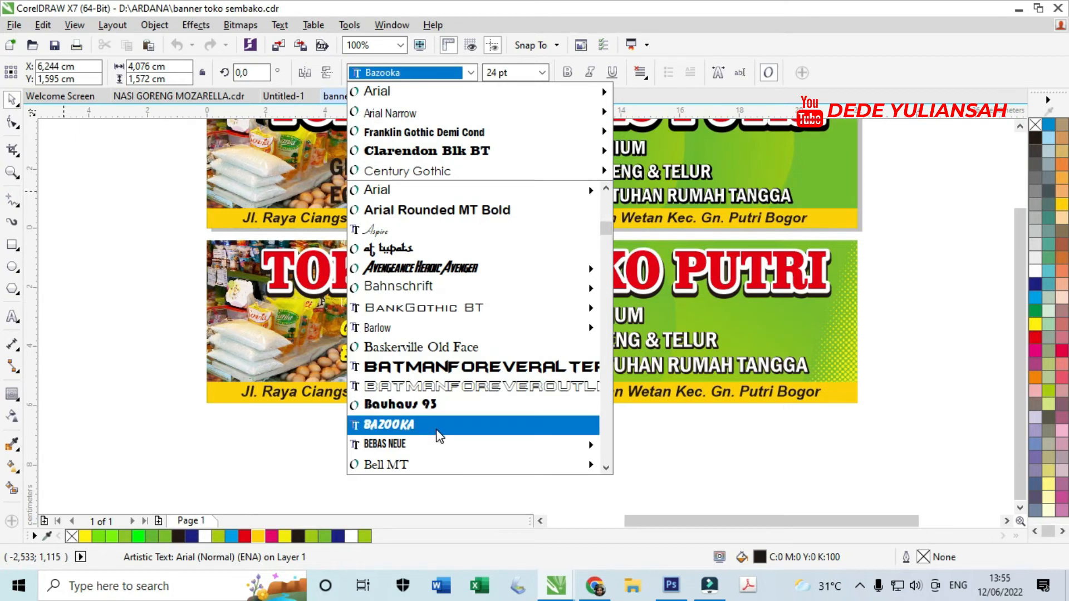
left_click(443, 424)
left_click_drag(429, 209, 409, 200)
left_click(1036, 328)
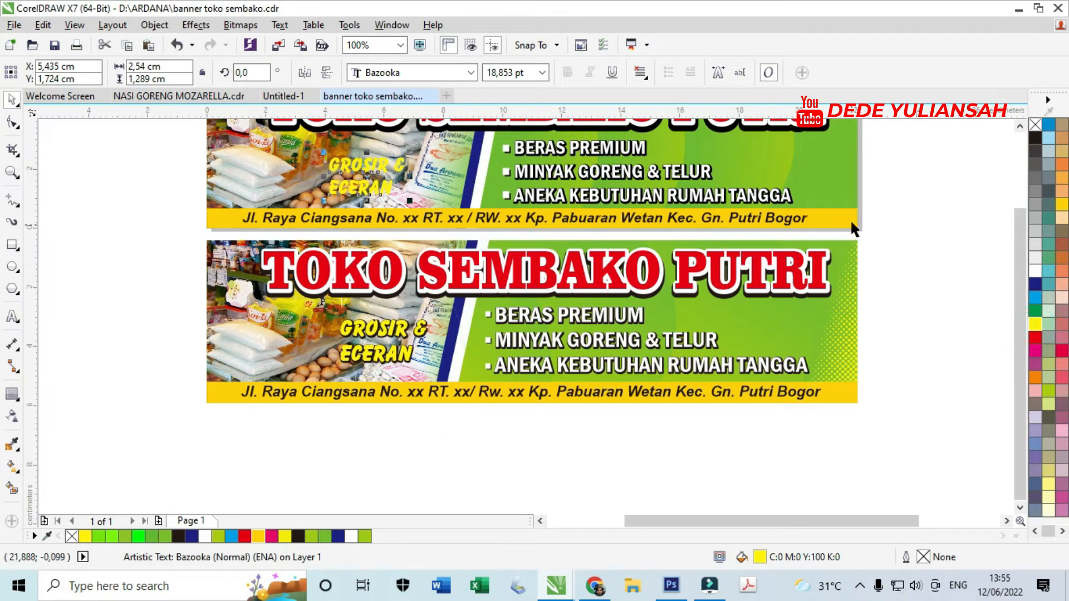
Step: Add a one-step black outside contour of about 0.064 cm around the yellow "GROSIR & ECERAN" text
left_click(24, 383)
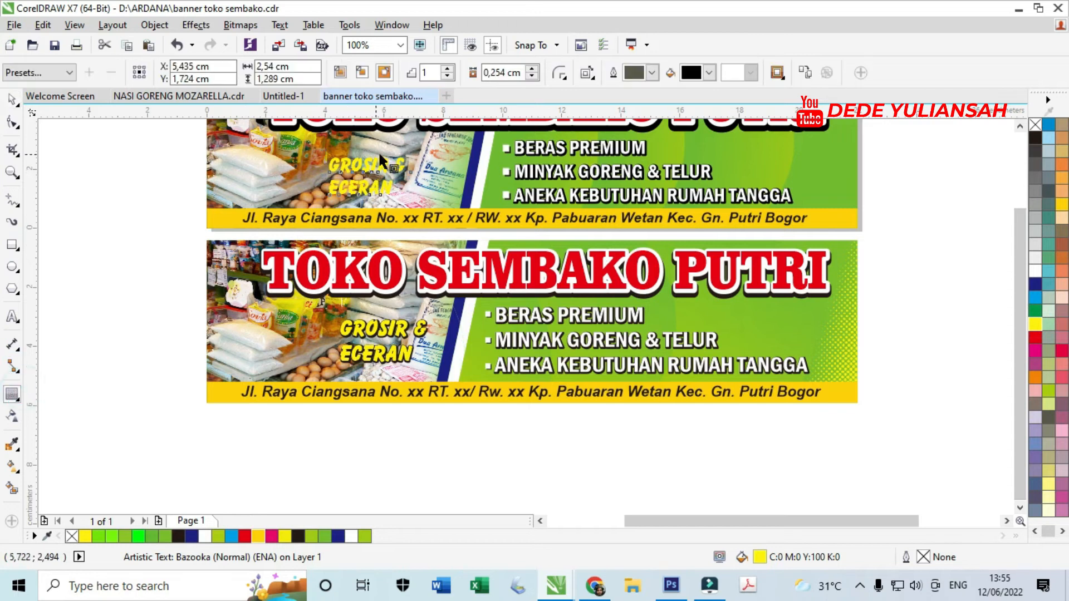
scroll(378, 152, "up", 1)
left_click(384, 71)
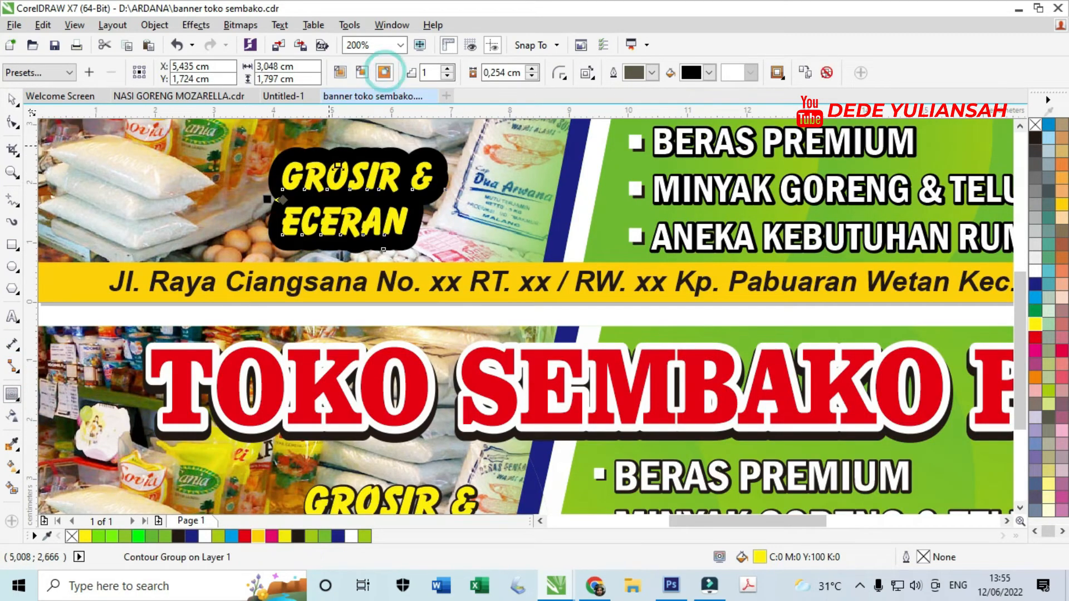
scroll(288, 194, "up", 2)
left_click(219, 221)
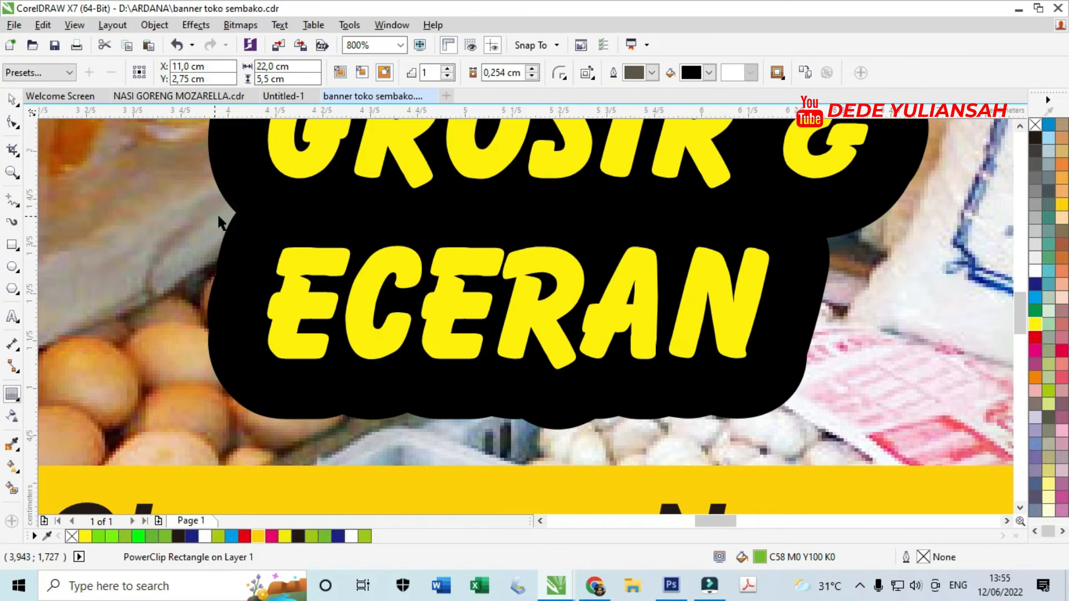
scroll(290, 228, "down", 1)
left_click(299, 219)
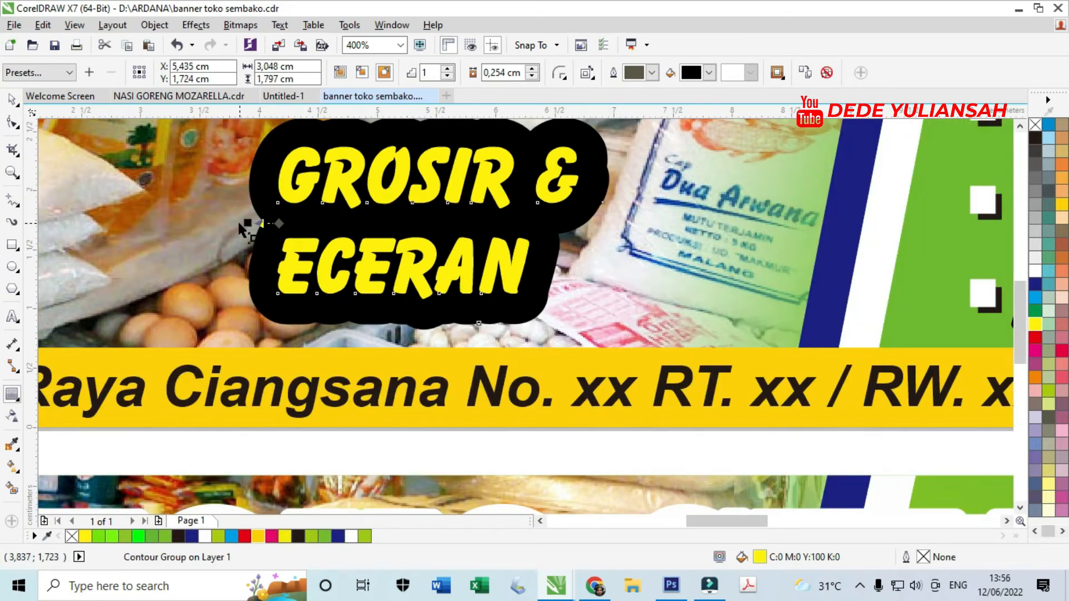
left_click_drag(251, 227, 286, 254)
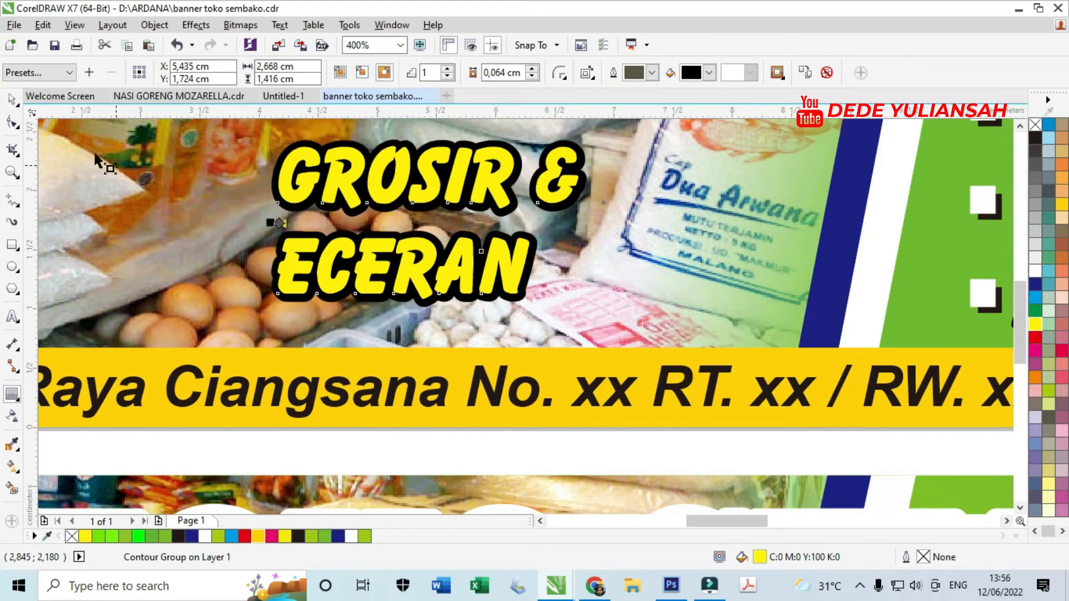
scroll(300, 155, "down", 2)
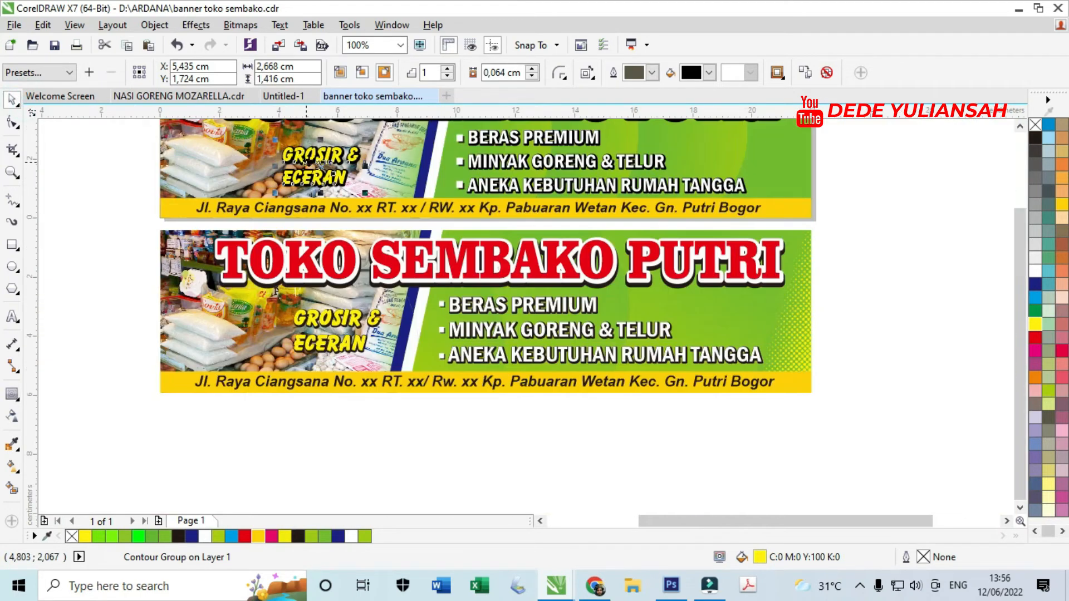
Step: Adjust the contoured "GROSIR & ECERAN" group on the shop photo to about 2.9 x 1.54 cm, centred near X 5.77, Y 1.75 cm
scroll(342, 156, "up", 2)
left_click_drag(424, 286, 453, 302)
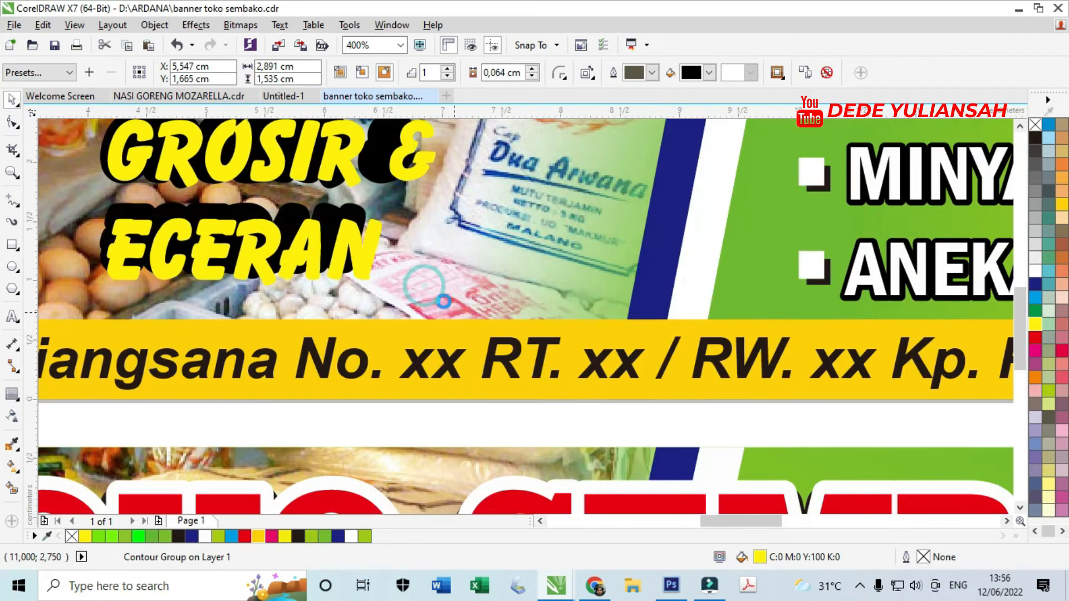
left_click_drag(403, 167, 427, 156)
scroll(378, 269, "down", 1)
scroll(351, 280, "down", 3)
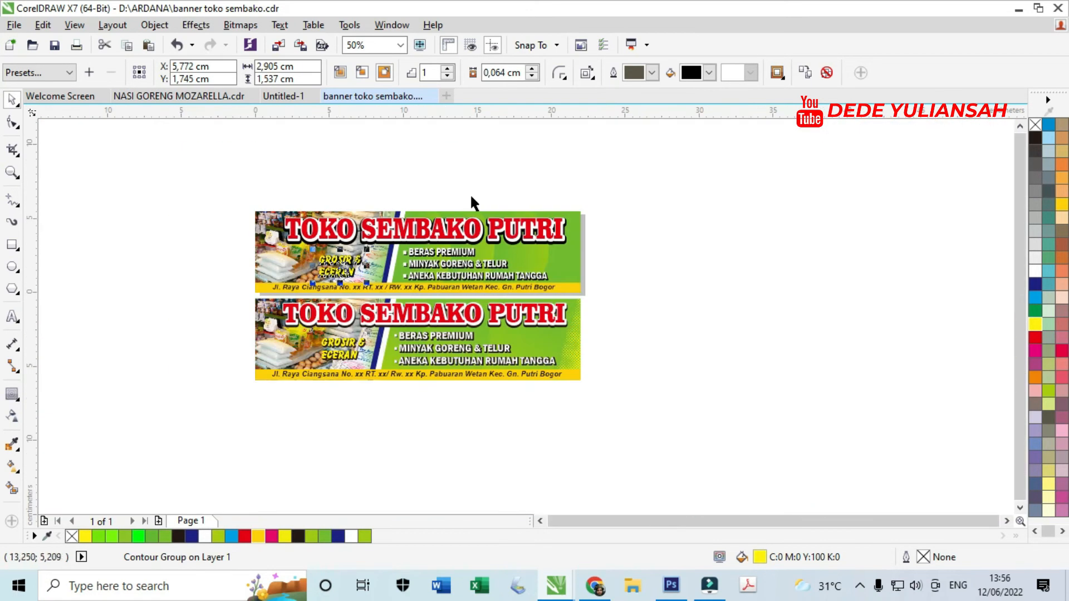
left_click(489, 158)
Step: Draw a rectangle of about 7.1 x 3.04 cm beside the banners, filled black without an outline
scroll(386, 281, "up", 1)
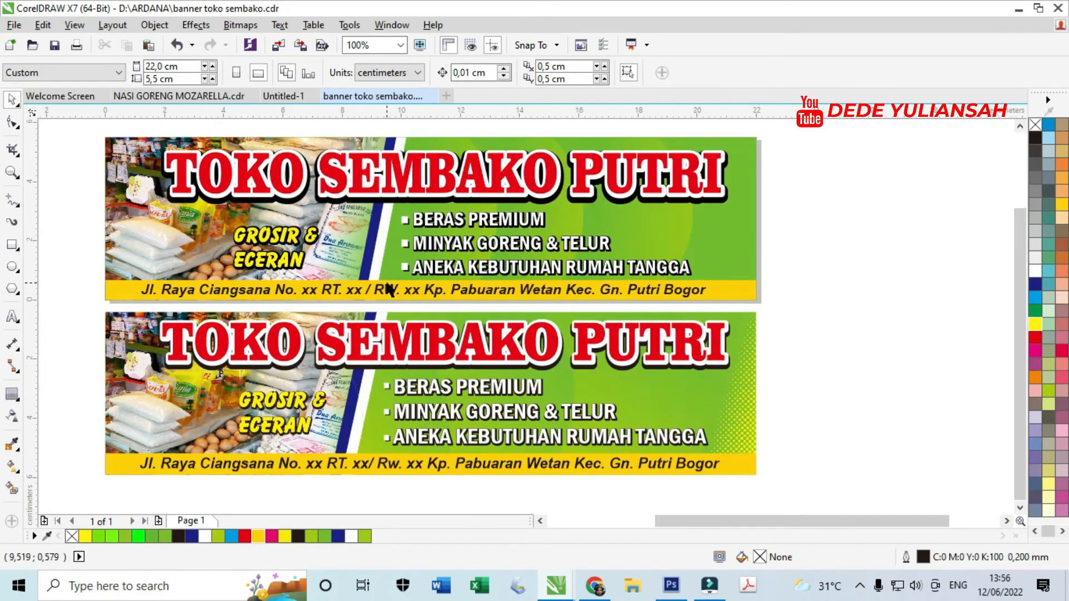
scroll(768, 421, "up", 1)
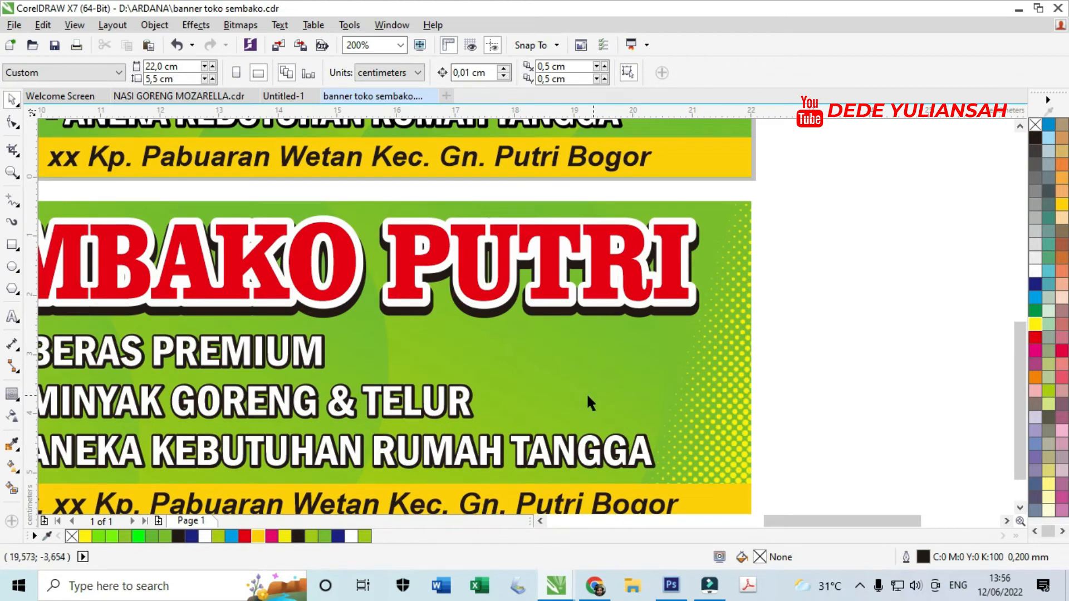
scroll(586, 393, "down", 1)
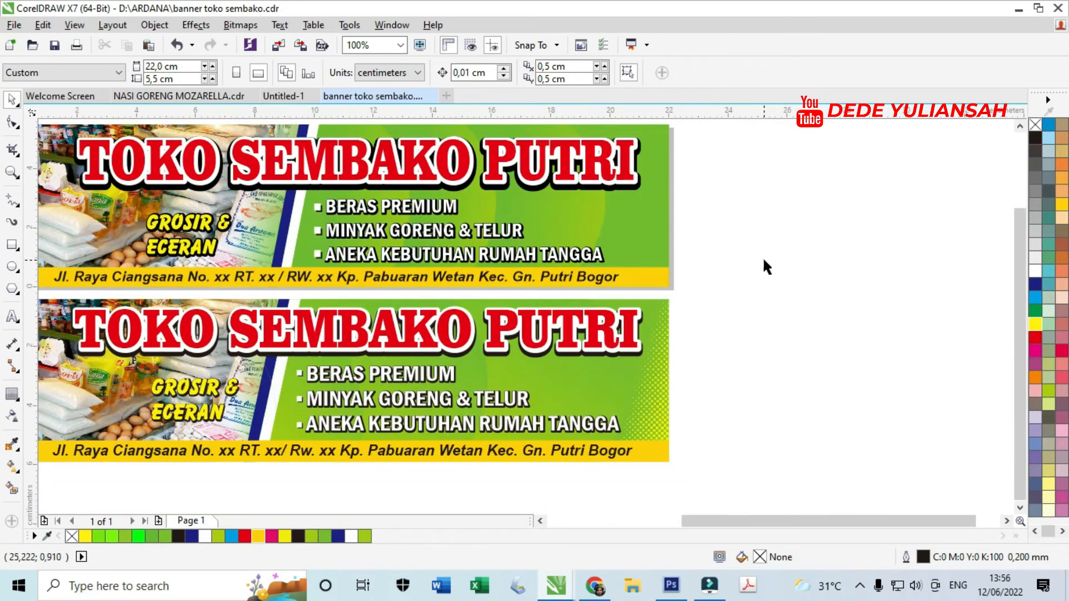
left_click(12, 245)
scroll(641, 257, "down", 1)
scroll(726, 287, "up", 2)
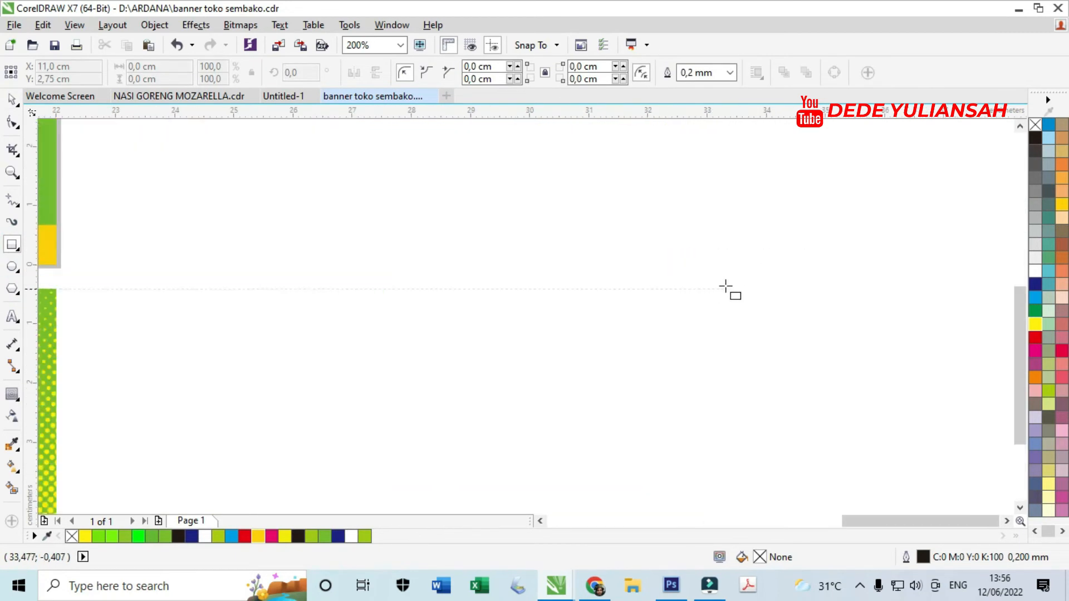
scroll(571, 276, "down", 1)
left_click_drag(376, 211, 586, 301)
left_click(298, 537)
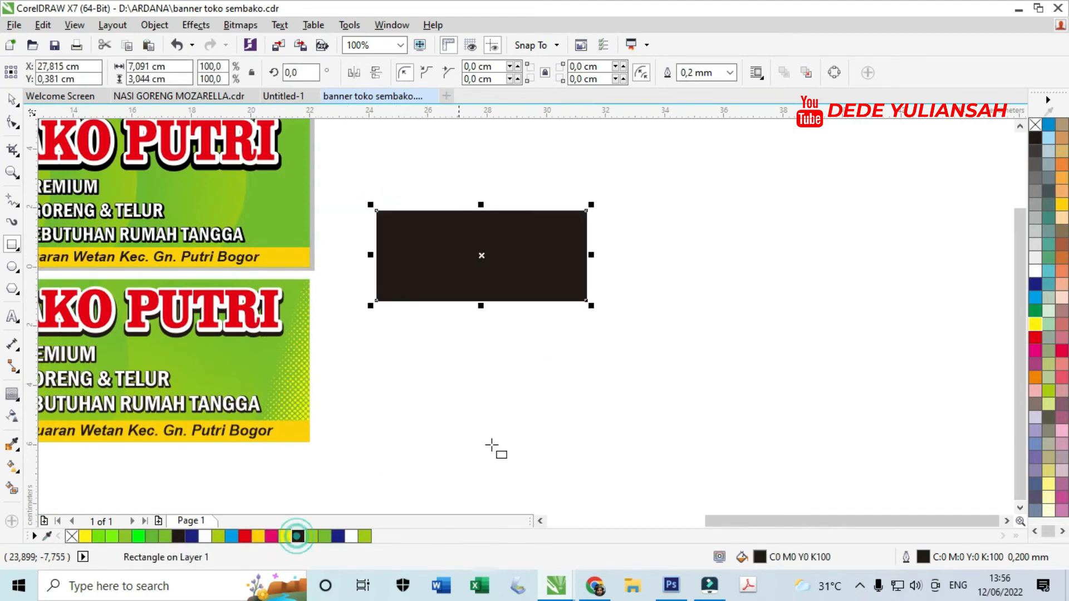
right_click(1036, 124)
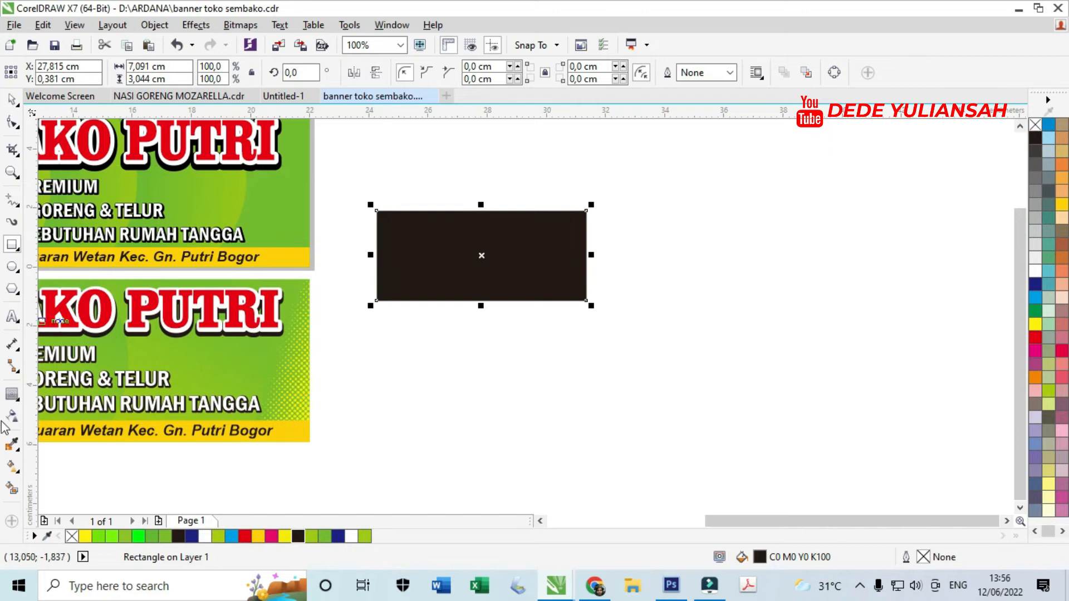
Step: Apply a vertical linear fountain fill to the rectangle, from black at its bottom edge to white near its top edge
left_click(12, 465)
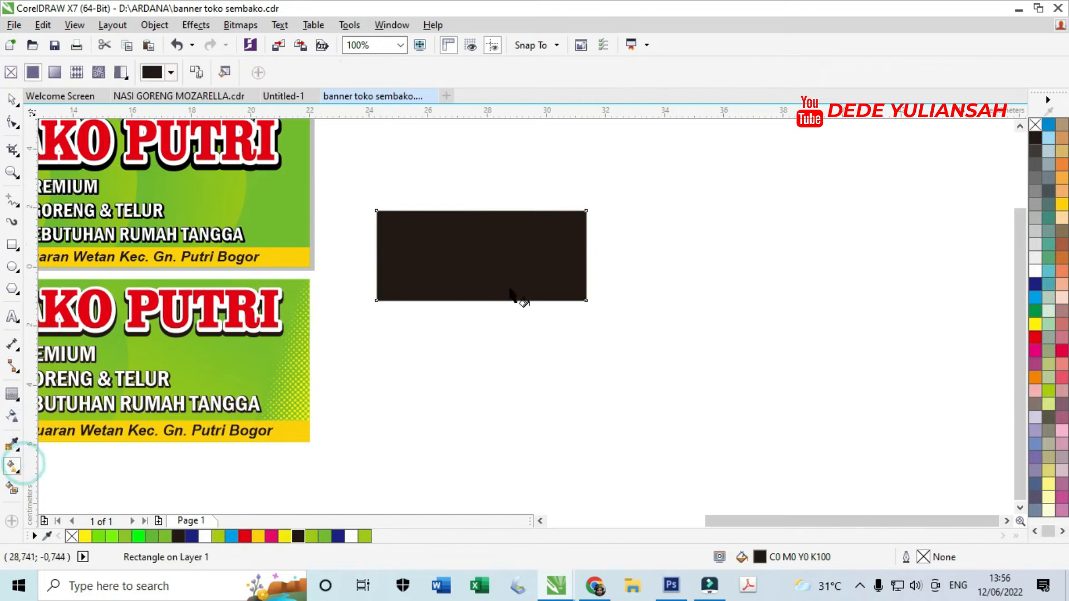
left_click_drag(487, 299, 487, 216)
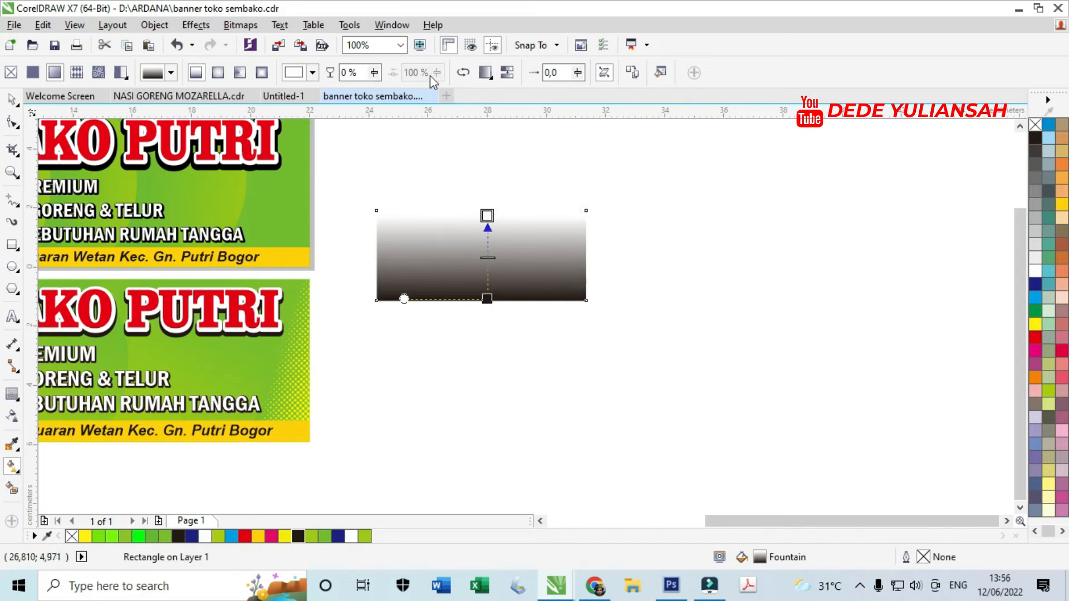
left_click(10, 101)
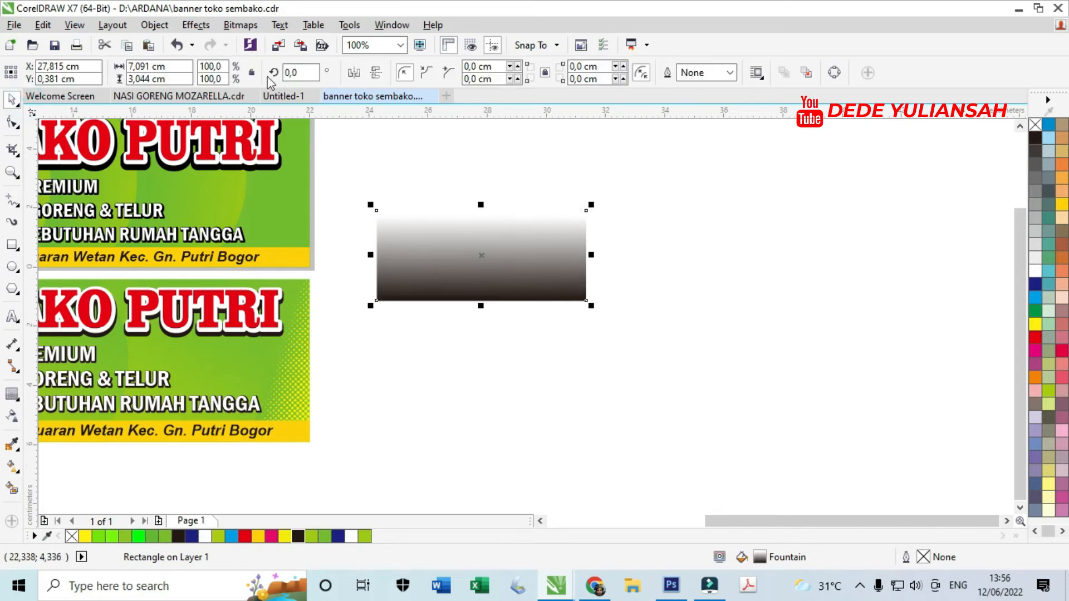
Step: Convert the gradient rectangle to a 300 dpi Grayscale (8-bit) bitmap with anti-aliasing and a transparent background
left_click(243, 27)
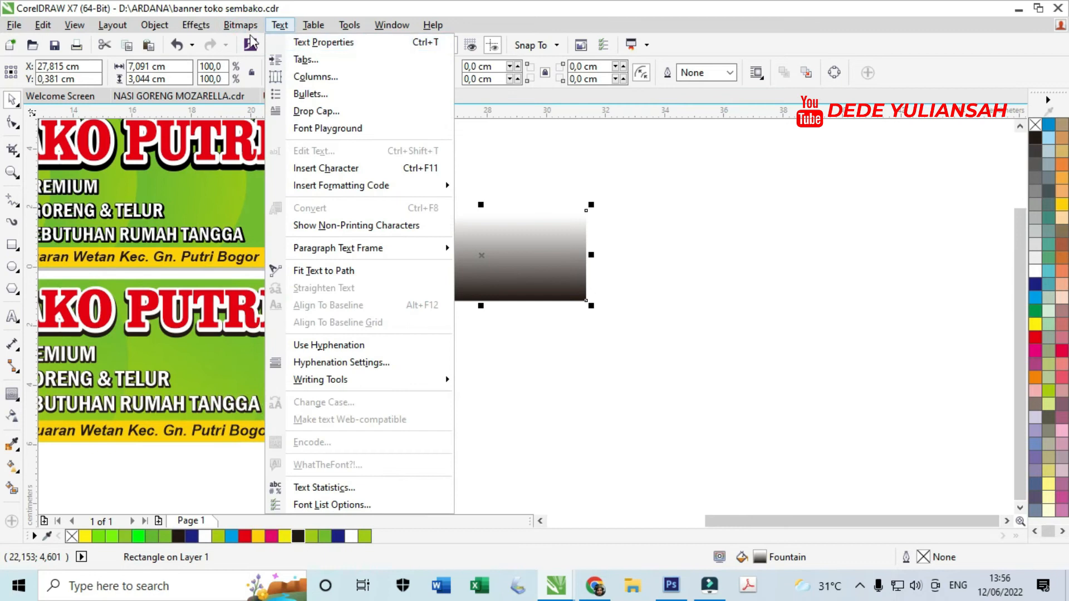
left_click(263, 46)
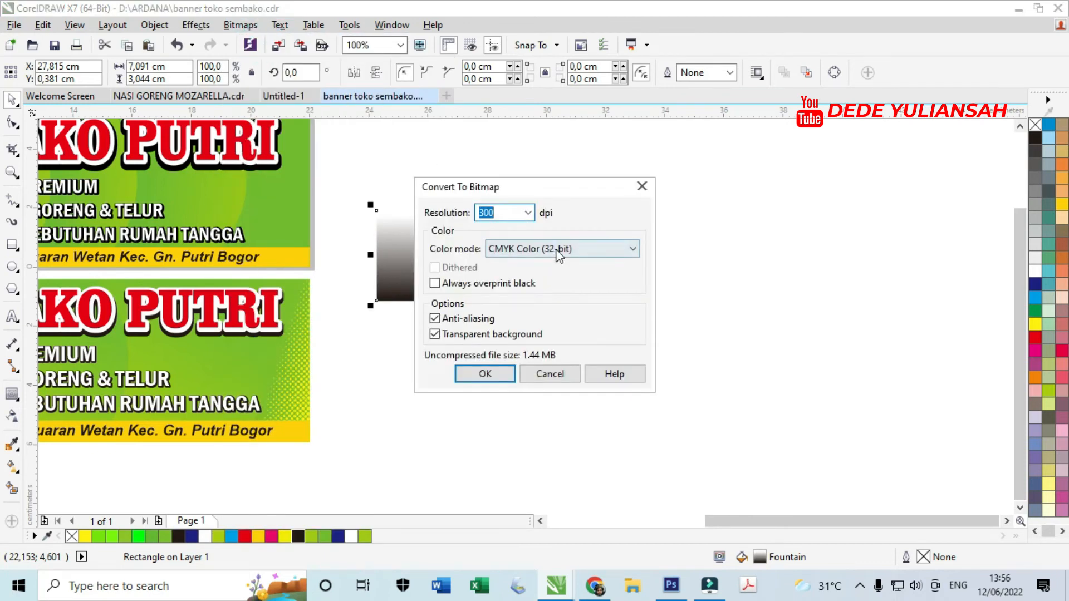
left_click(620, 247)
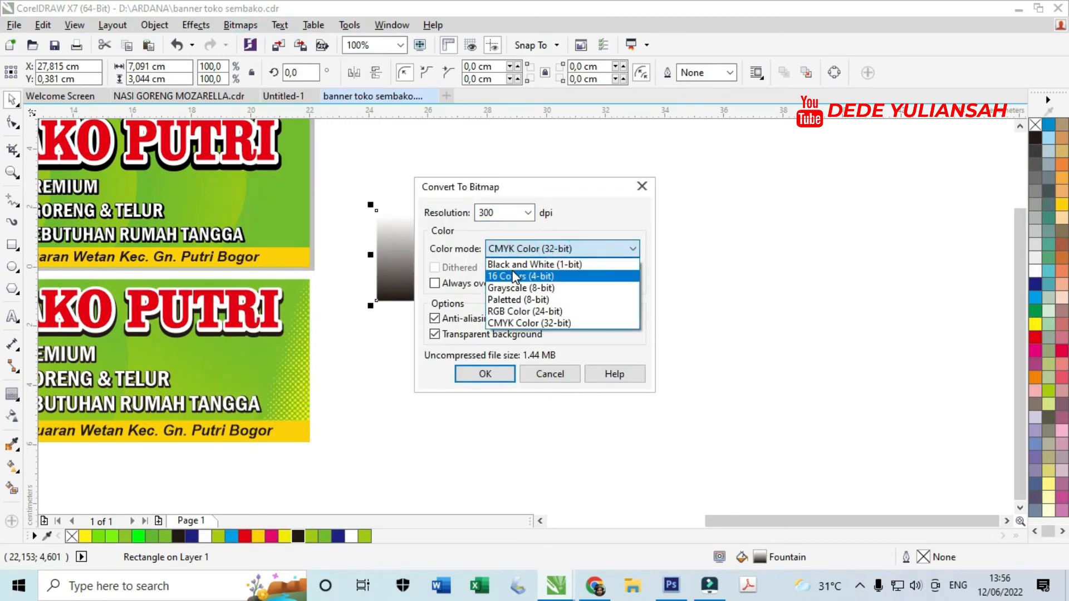
left_click(540, 289)
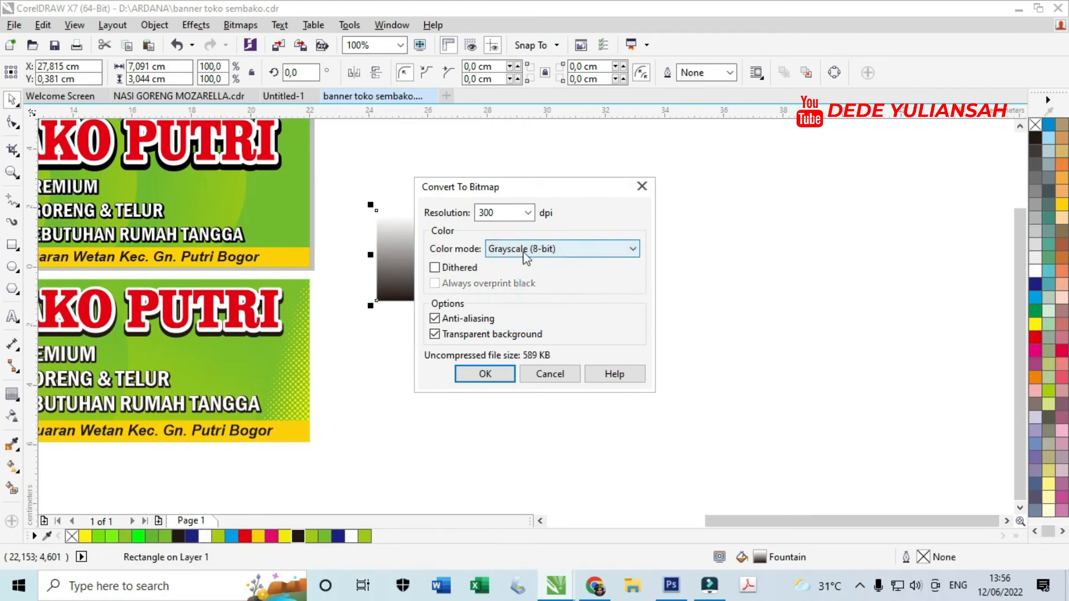
left_click(486, 374)
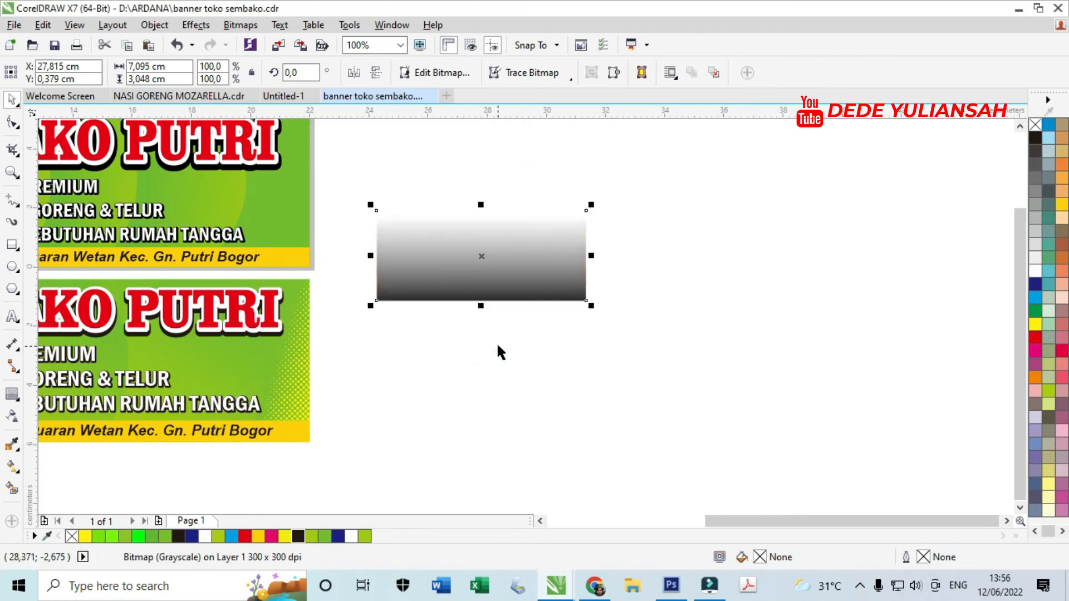
Step: Apply the Halftone effect to the bitmap with a black angle of 341° and a max dot radius of 9
left_click(241, 25)
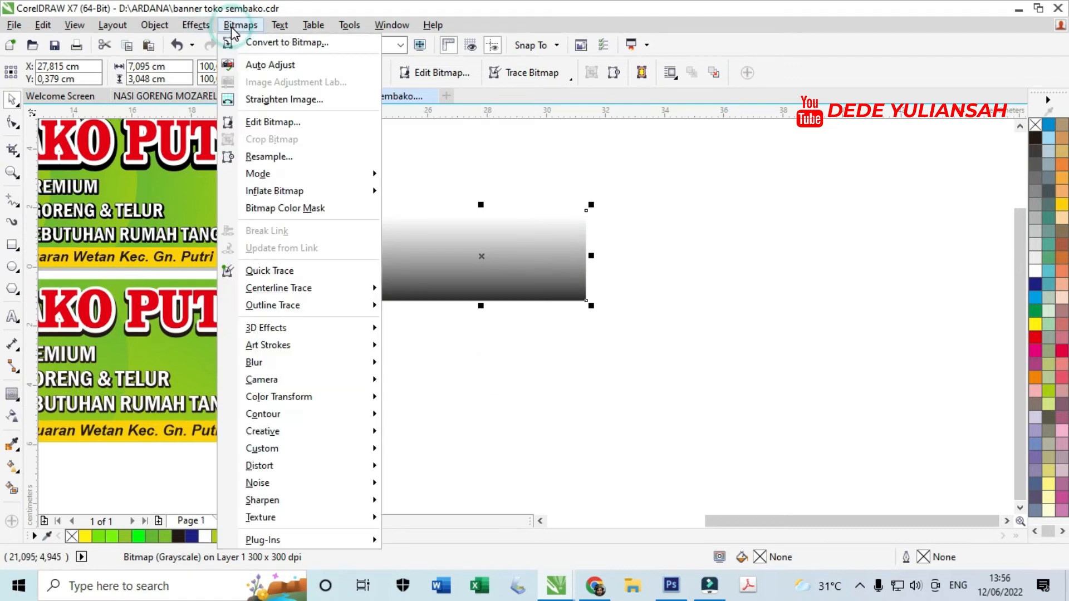
mouse_move(287, 399)
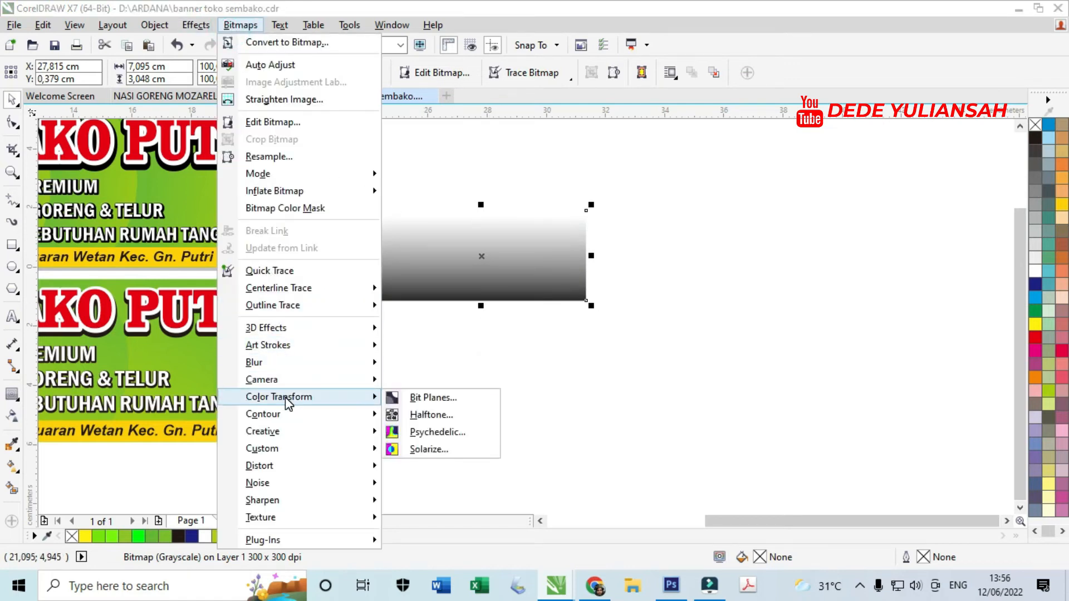
left_click(439, 417)
left_click_drag(543, 206, 559, 310)
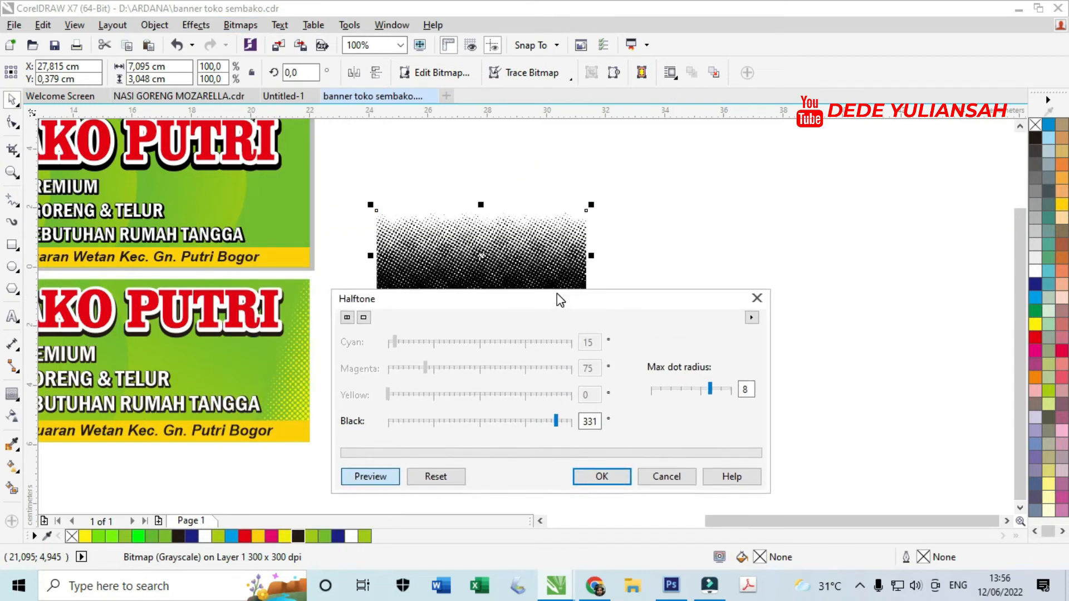
left_click(444, 369)
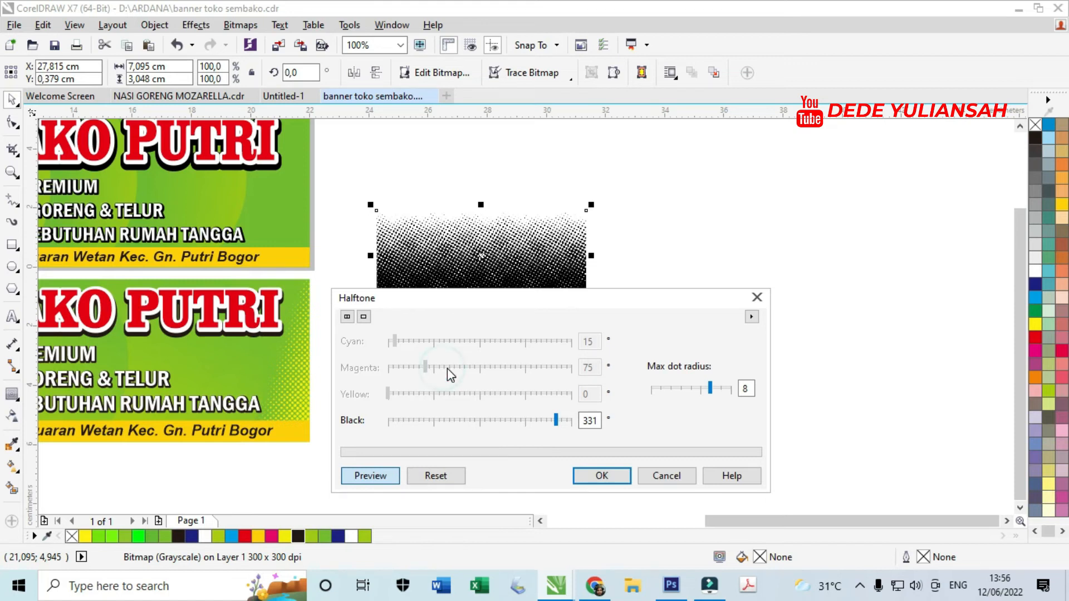
left_click(566, 422)
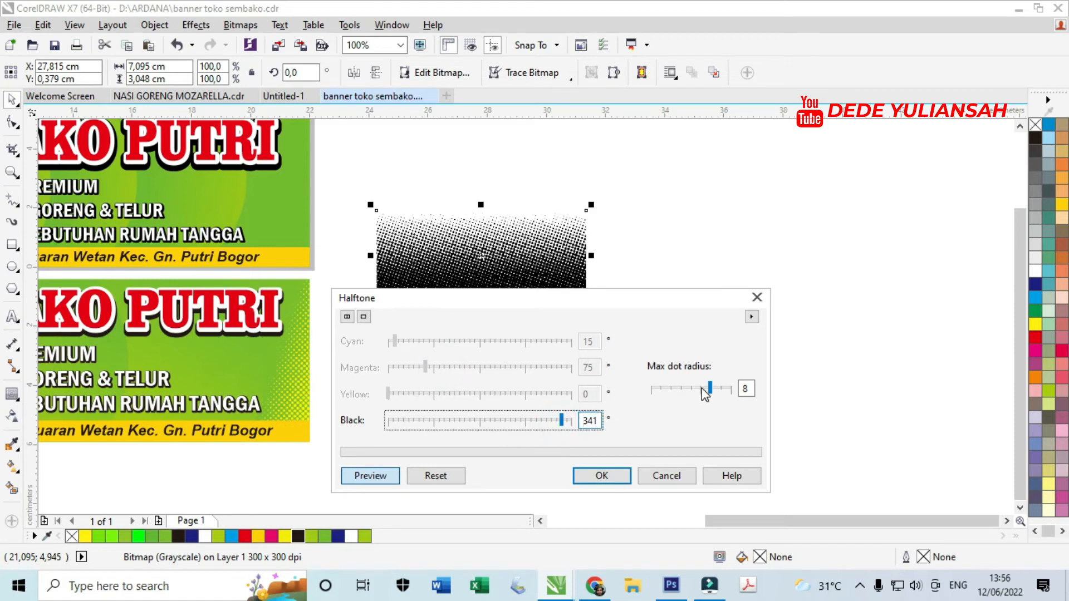
left_click_drag(706, 393, 721, 389)
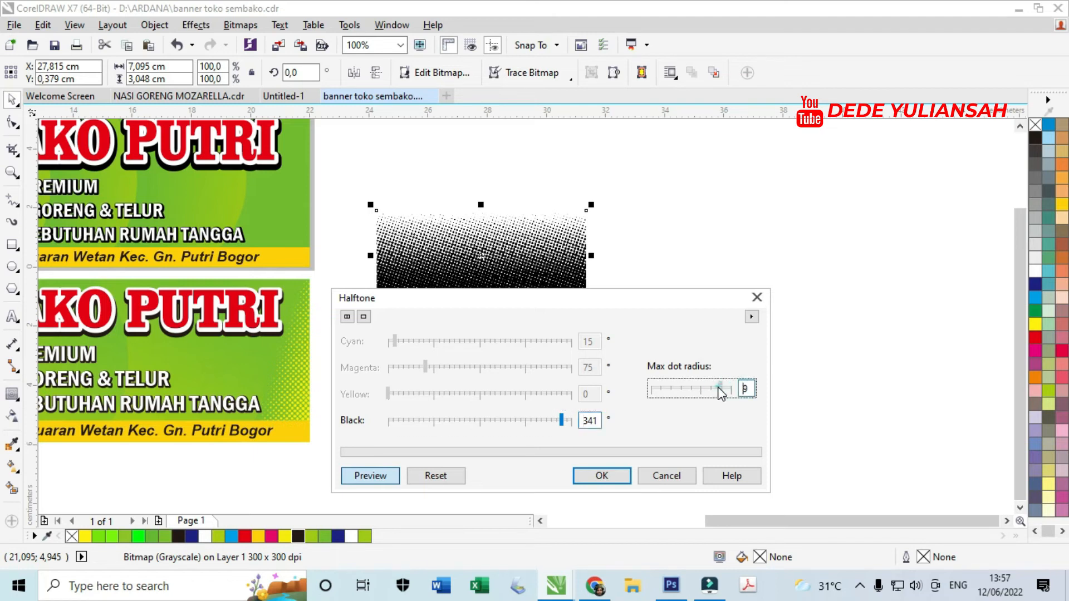
left_click(617, 477)
Step: Rotate the halftone bitmap to about 71.3° and place it over the upper banner's right edge, centred at about X 22.0, Y 2.46 cm
scroll(415, 254, "up", 2)
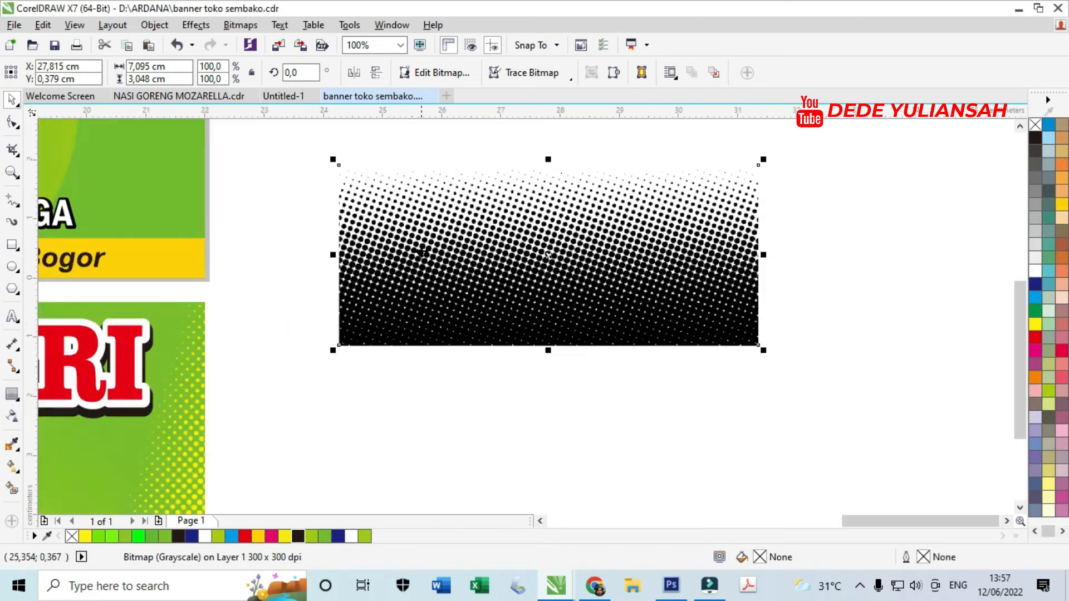
scroll(428, 256, "down", 1)
scroll(504, 259, "down", 1)
left_click_drag(490, 233, 413, 184)
left_click(426, 251)
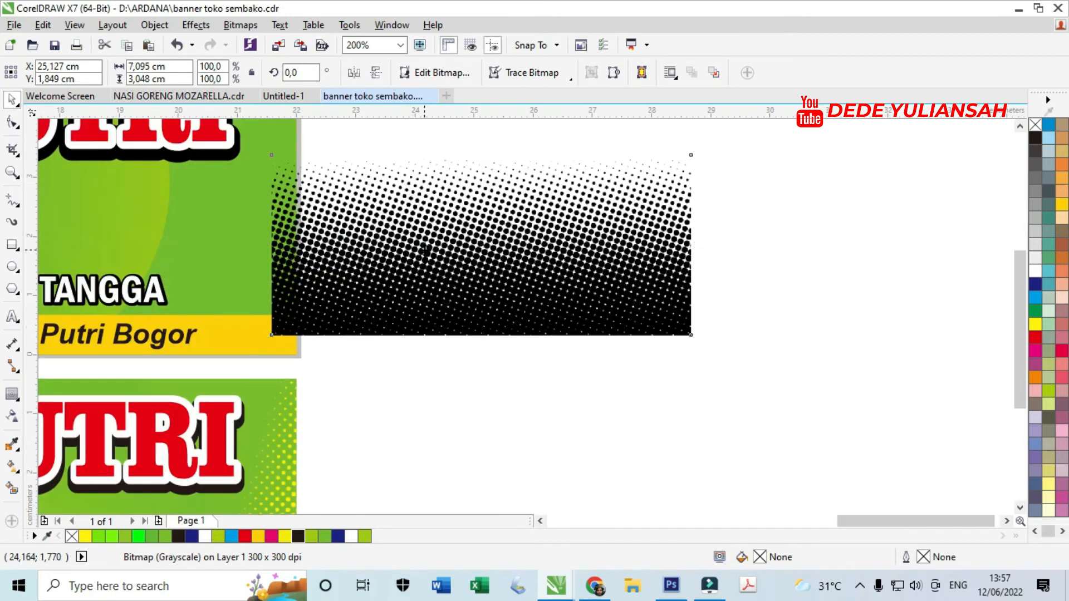
scroll(426, 252, "down", 1)
left_click_drag(571, 214, 448, 185)
left_click_drag(485, 284, 393, 248)
scroll(387, 246, "up", 1)
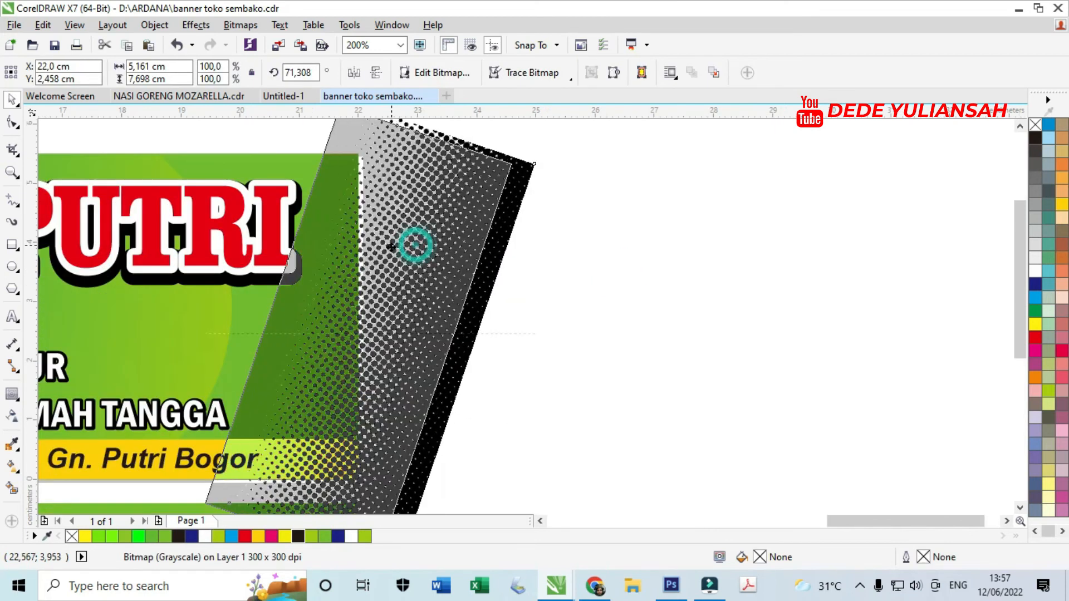
scroll(409, 244, "down", 1)
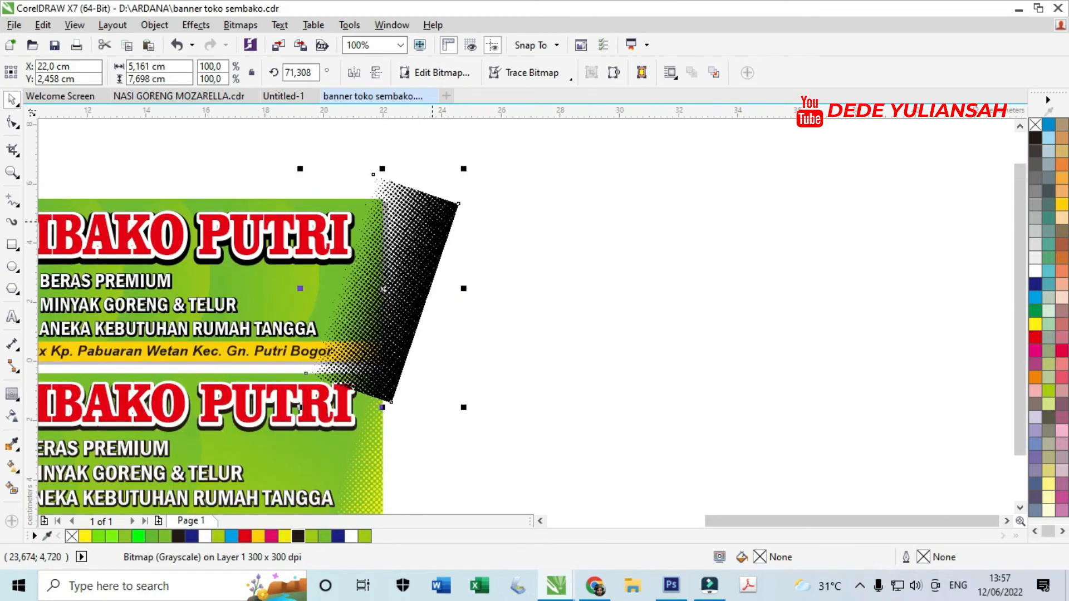
Step: PowerClip the halftone bitmap inside the upper banner's green background rectangle
right_click(441, 177)
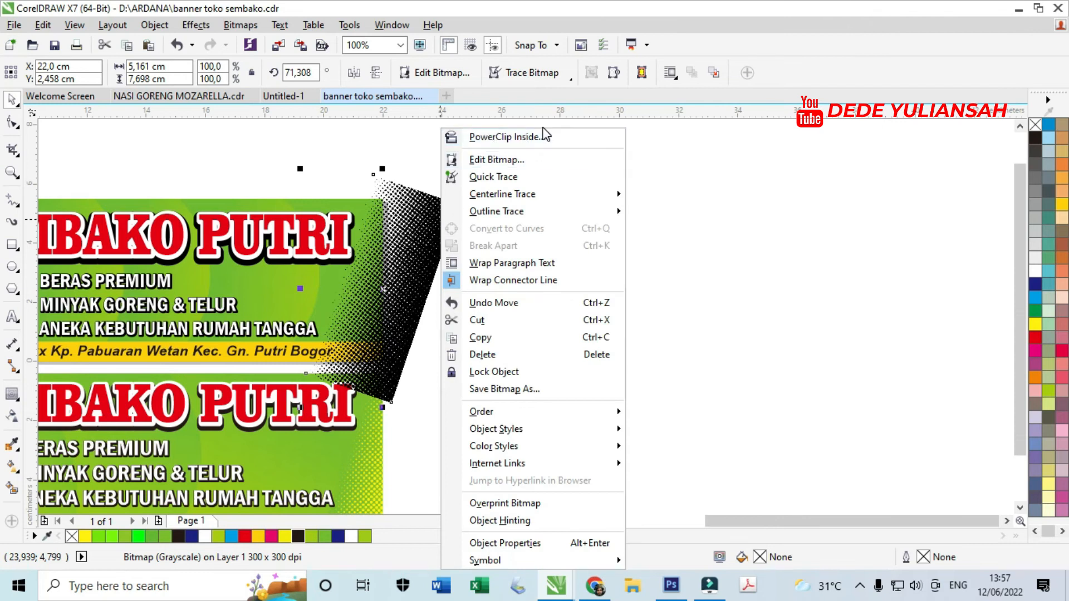
left_click(515, 138)
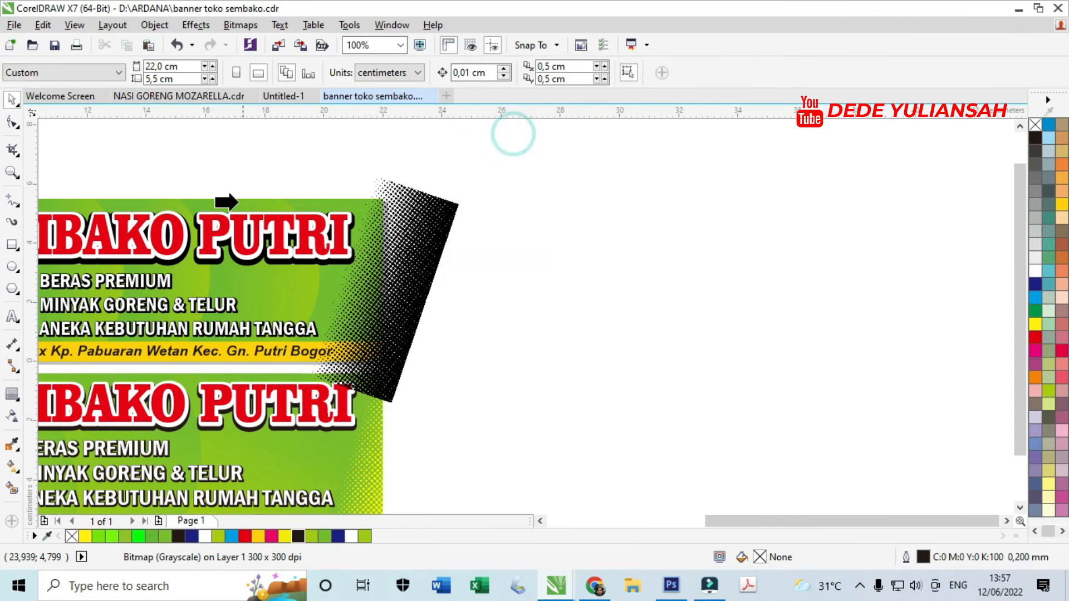
left_click(289, 202)
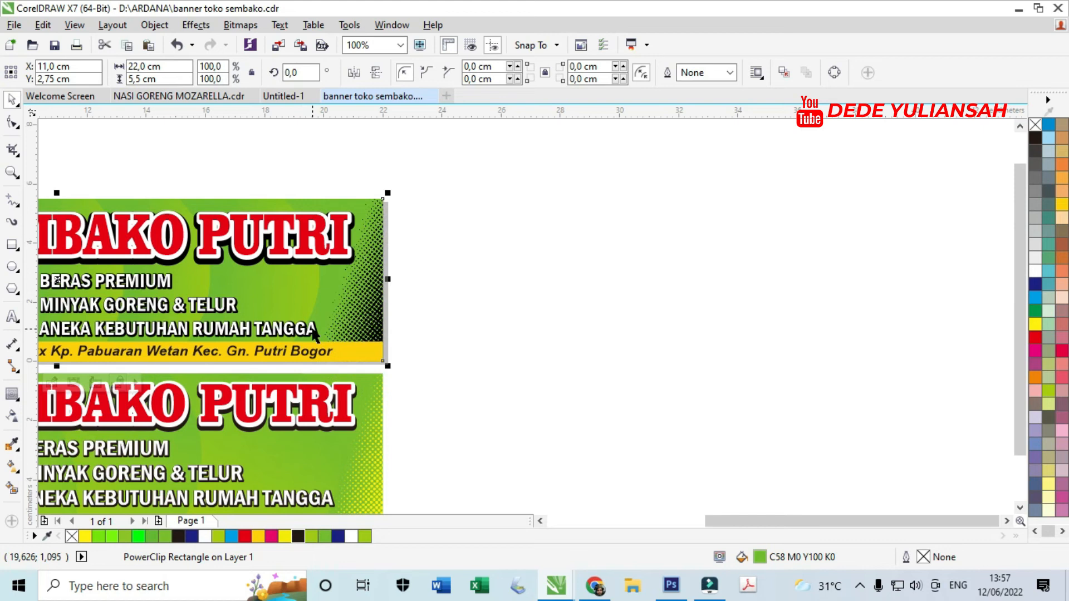
Step: Open the PowerClip contents of the upper banner's green background for editing and select the halftone bitmap
scroll(316, 334, "up", 1)
scroll(445, 323, "down", 1)
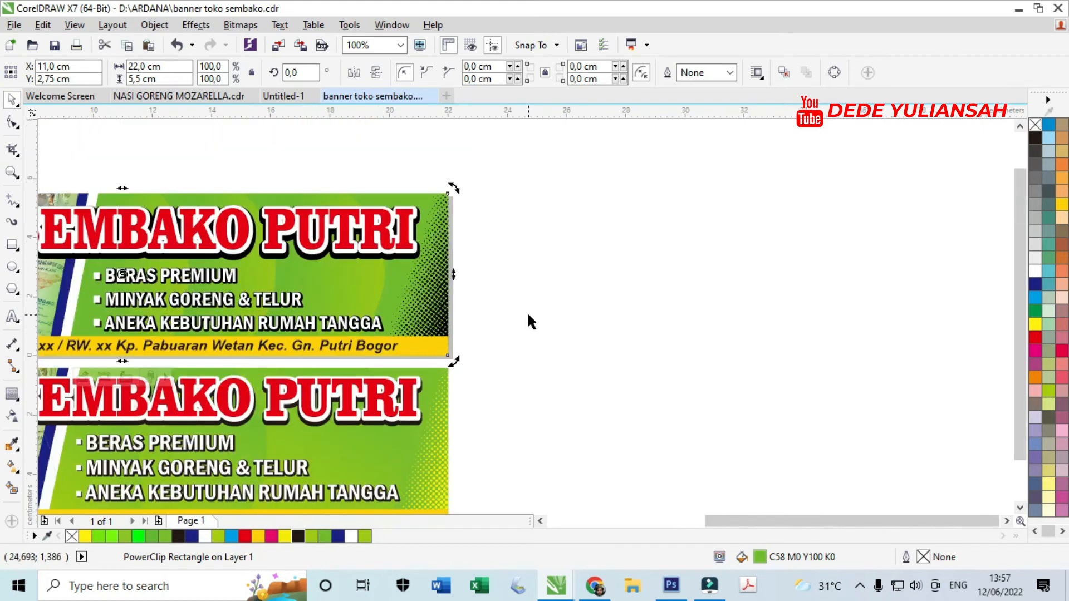
left_click(284, 141)
left_click(428, 194)
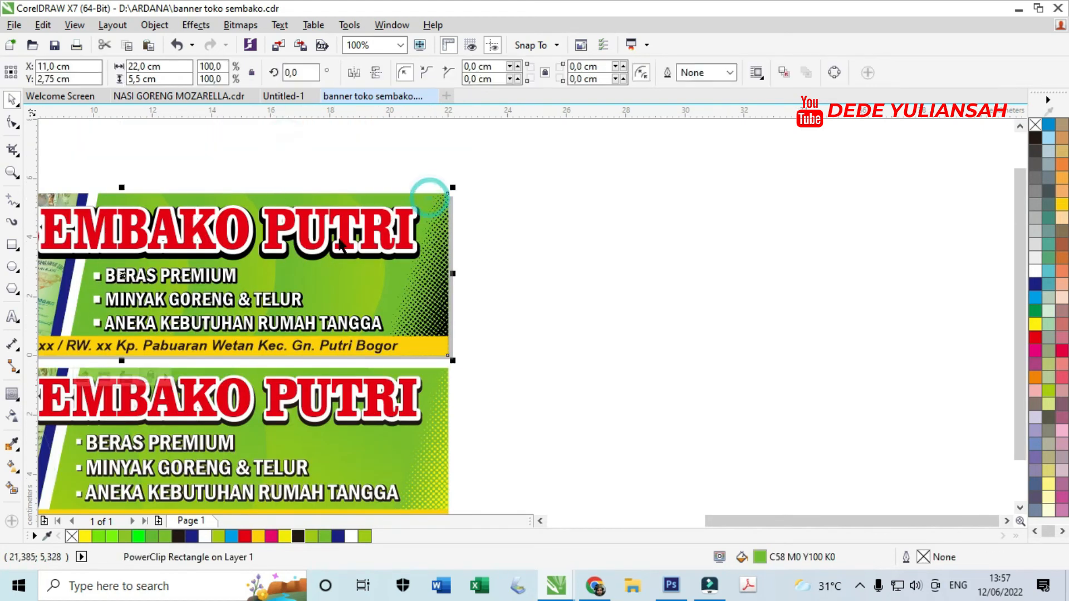
left_click(82, 378)
left_click(434, 282)
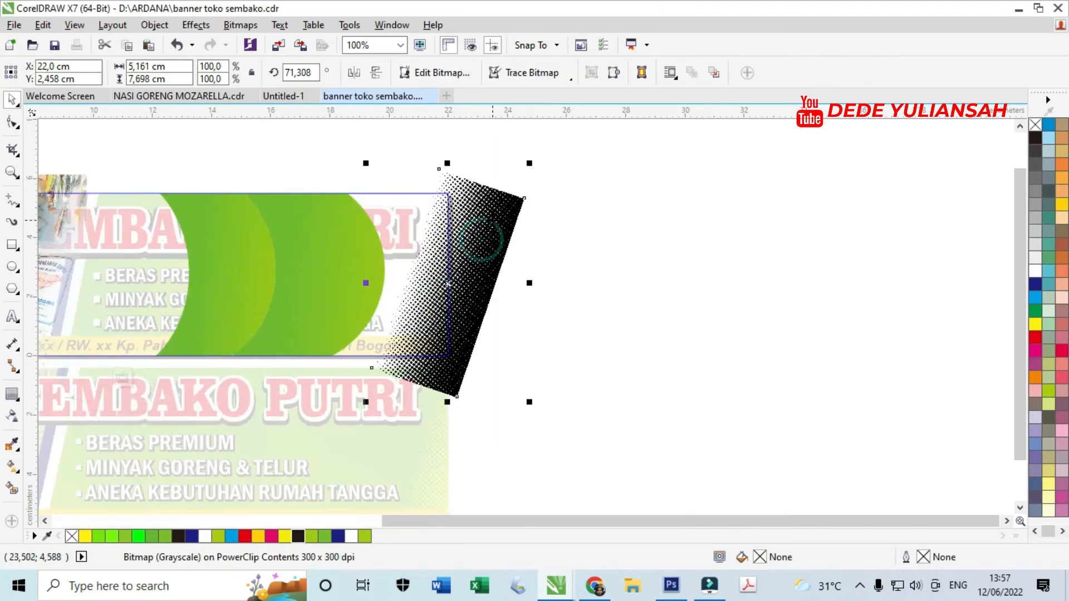
Step: Convert the halftone bitmap to Black and White (1-bit) using the Halftone conversion method with a Square screen type at 45 degrees
left_click(236, 28)
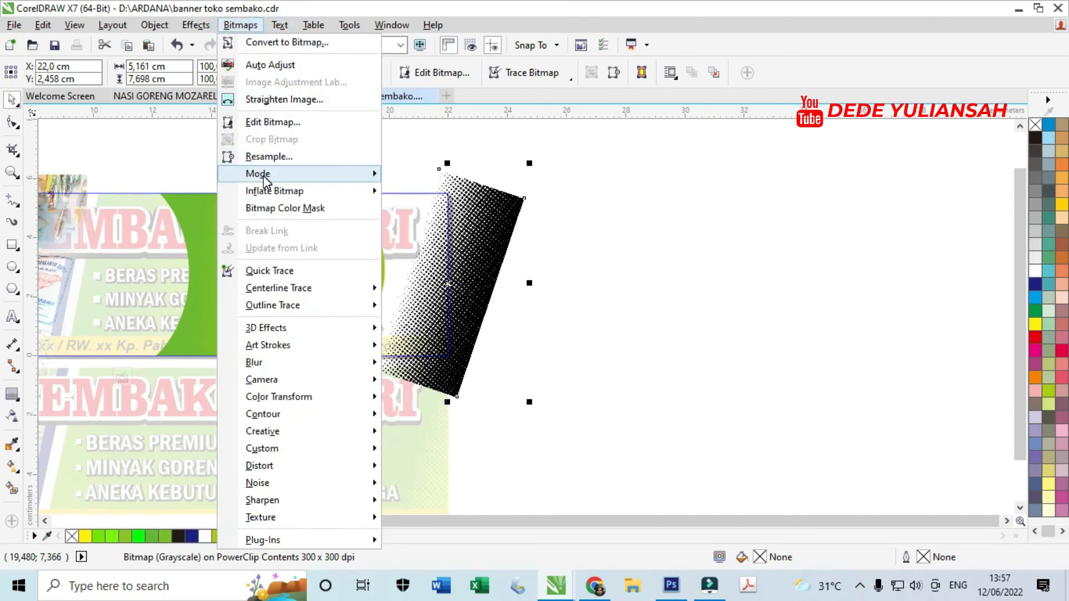
mouse_move(357, 174)
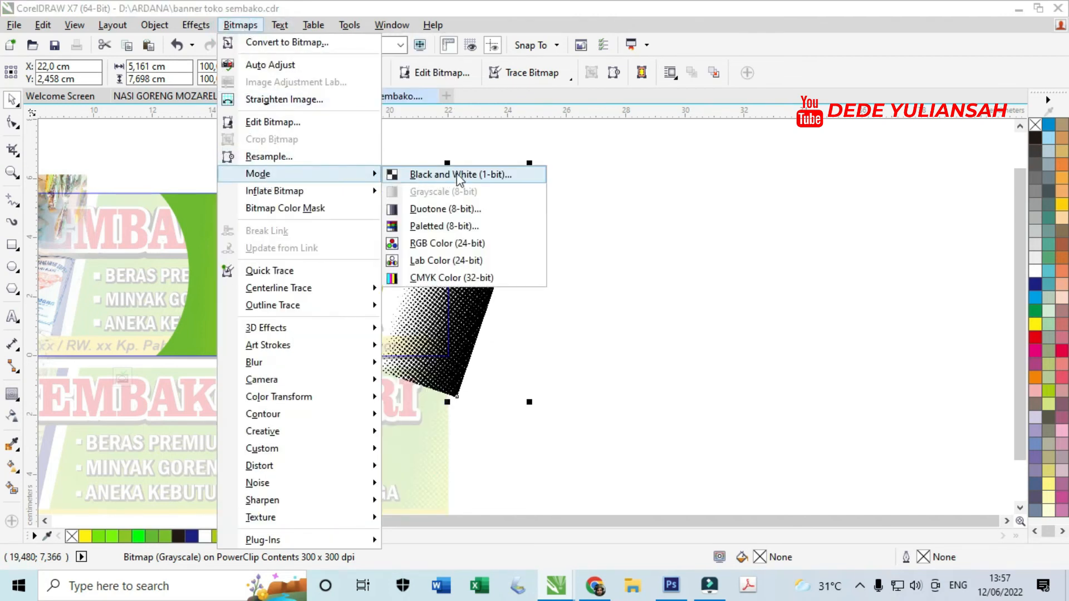
left_click(444, 173)
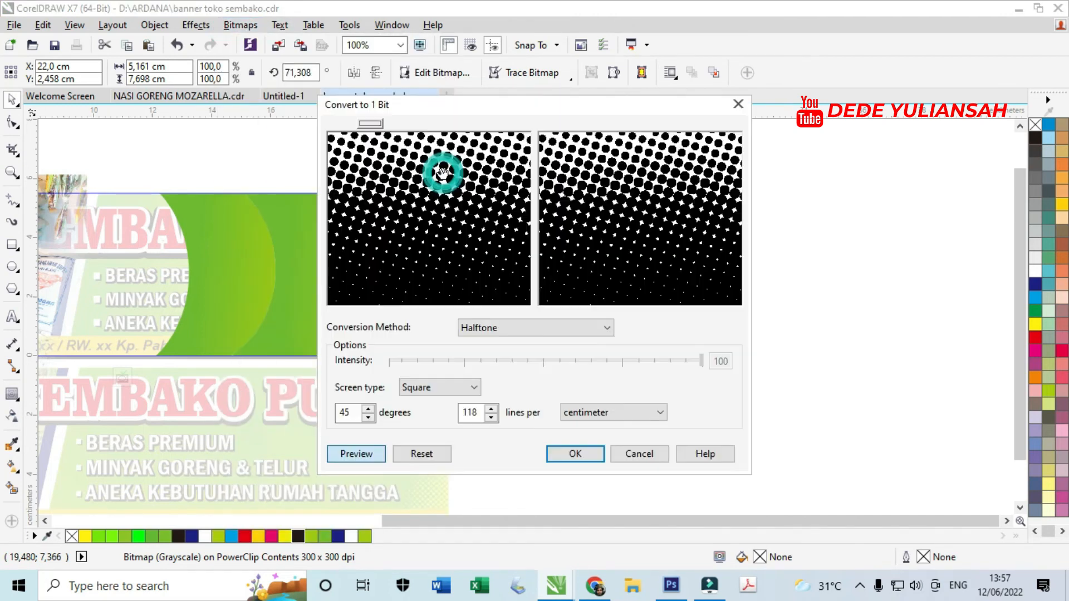
left_click(488, 328)
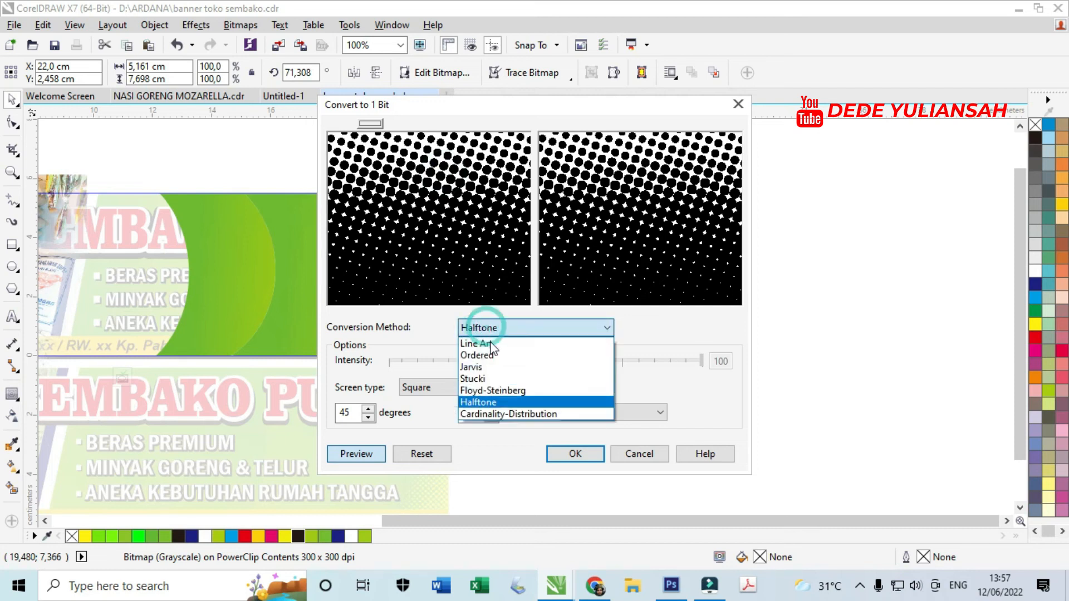
left_click(487, 402)
left_click(491, 410)
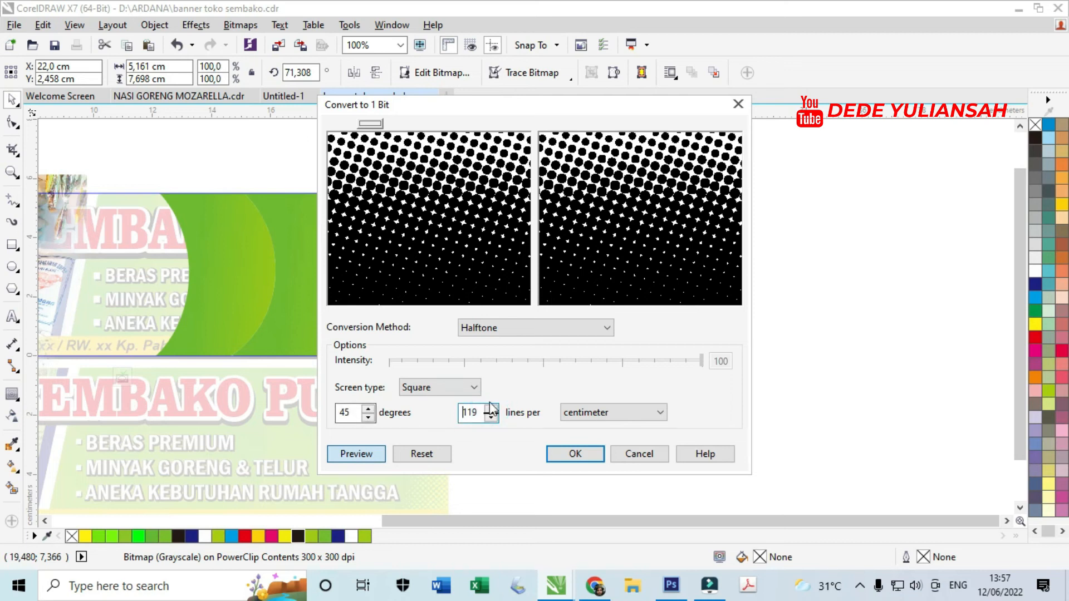
left_click(491, 410)
left_click(575, 454)
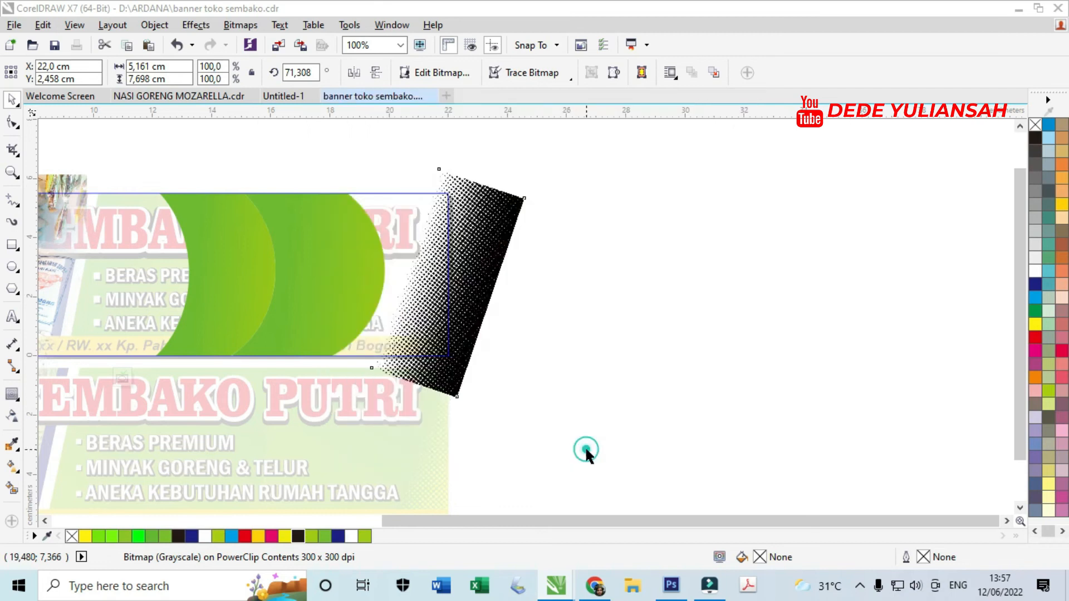
Step: Try recolouring the monochrome halftone bitmap with a Yellow fill, no outline colour and no fill
scroll(440, 294, "up", 1)
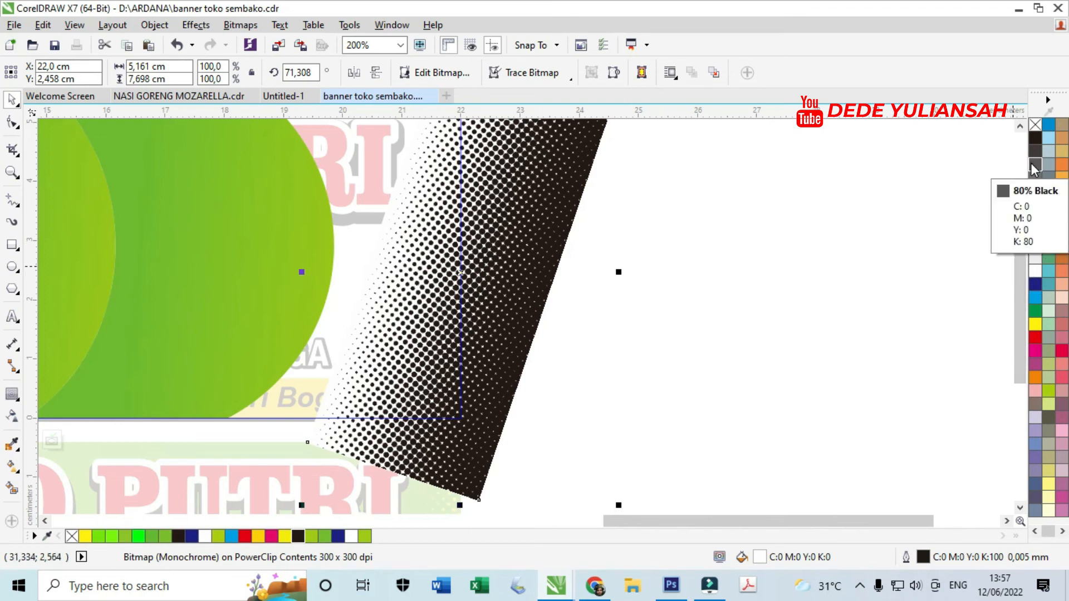
left_click(1036, 326)
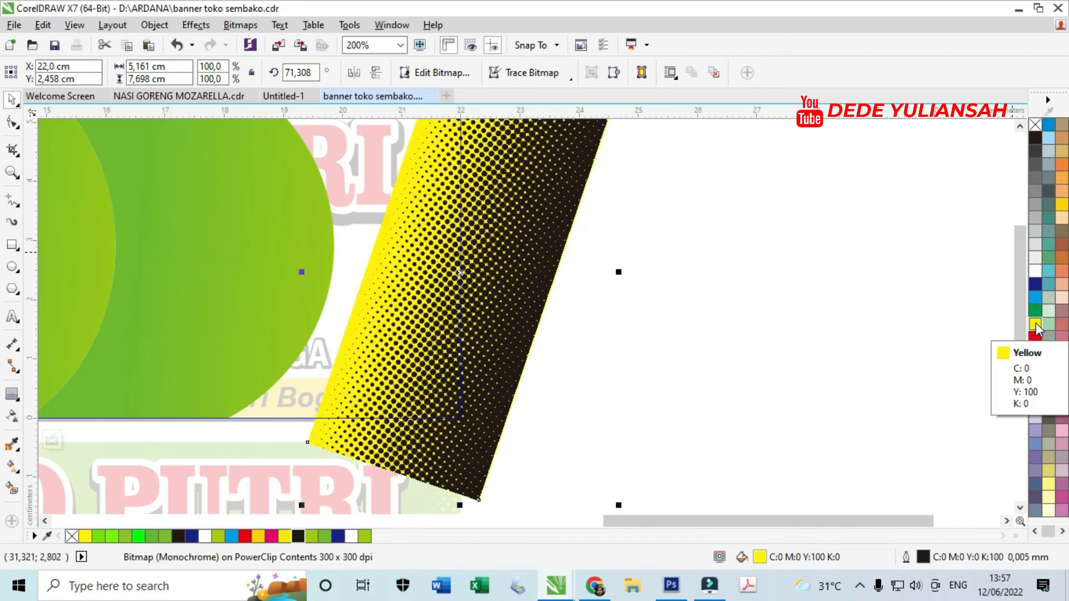
right_click(1036, 125)
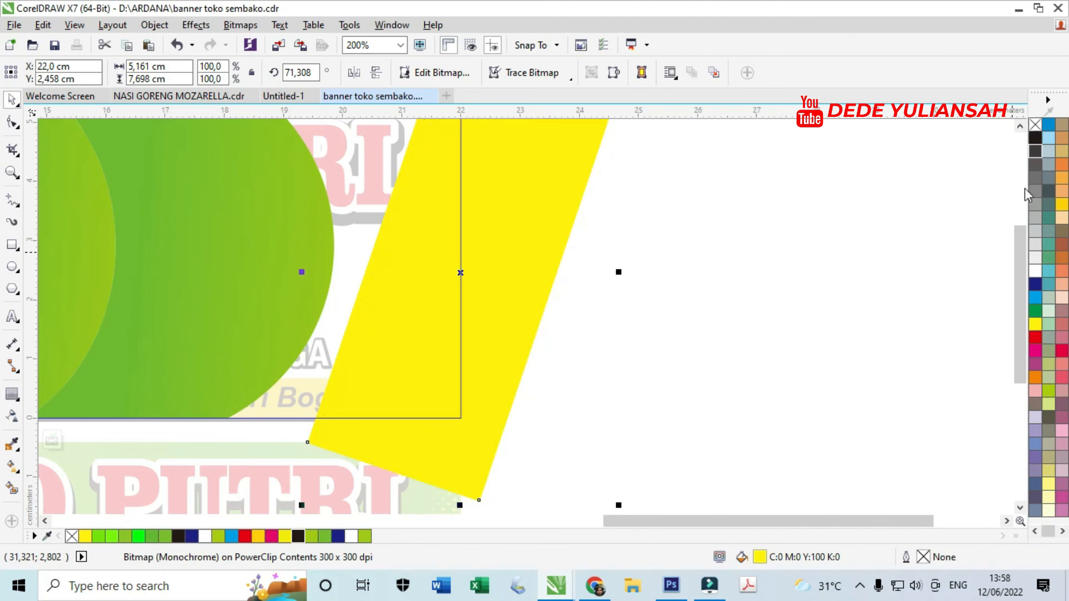
left_click(1035, 128)
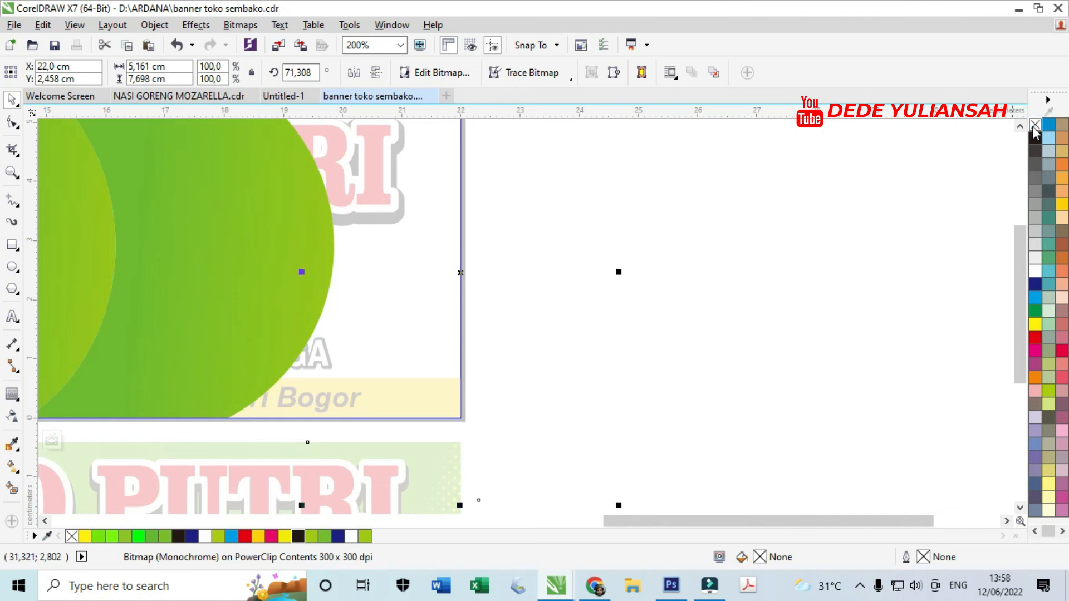
left_click(1035, 324)
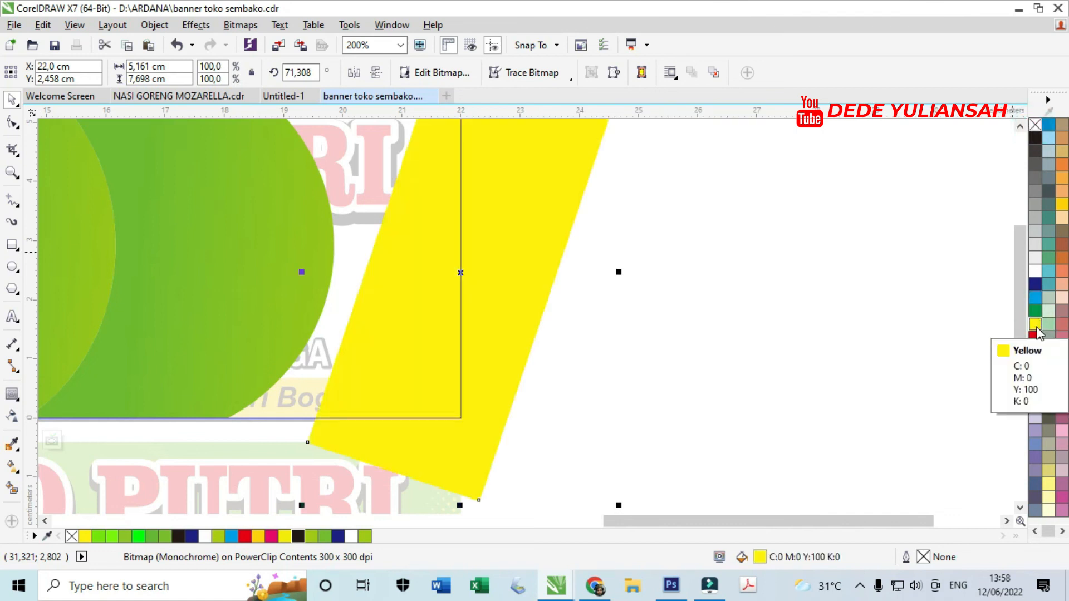
left_click(1036, 125)
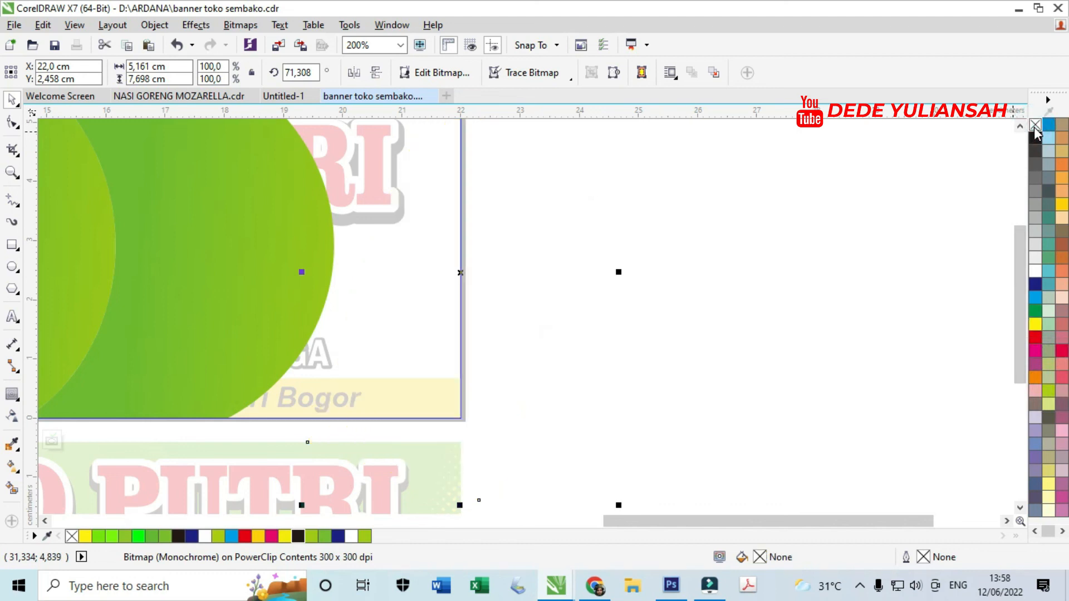
Step: Undo the recent colour changes on the halftone bitmap, and try and undo removing its outline colour again
key("ctrl+z")
key("ctrl+z")
key("ctrl+z")
key("ctrl+z")
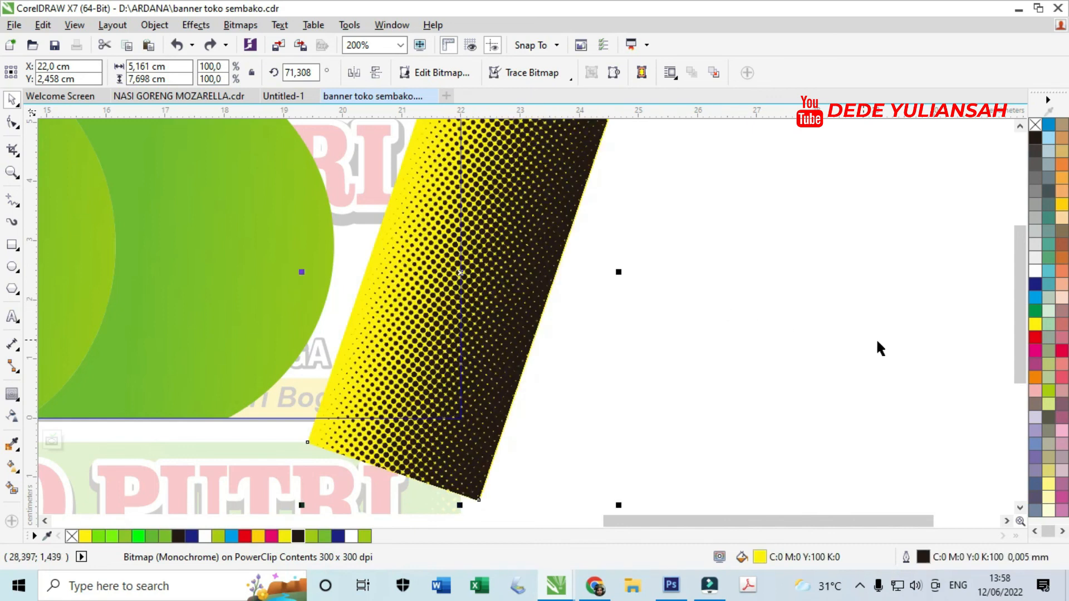
right_click(1037, 123)
key("ctrl+z")
Step: Remove the halftone bitmap's fill colour and set its outline colour to Yellow so that only the dots are coloured
left_click(1034, 124)
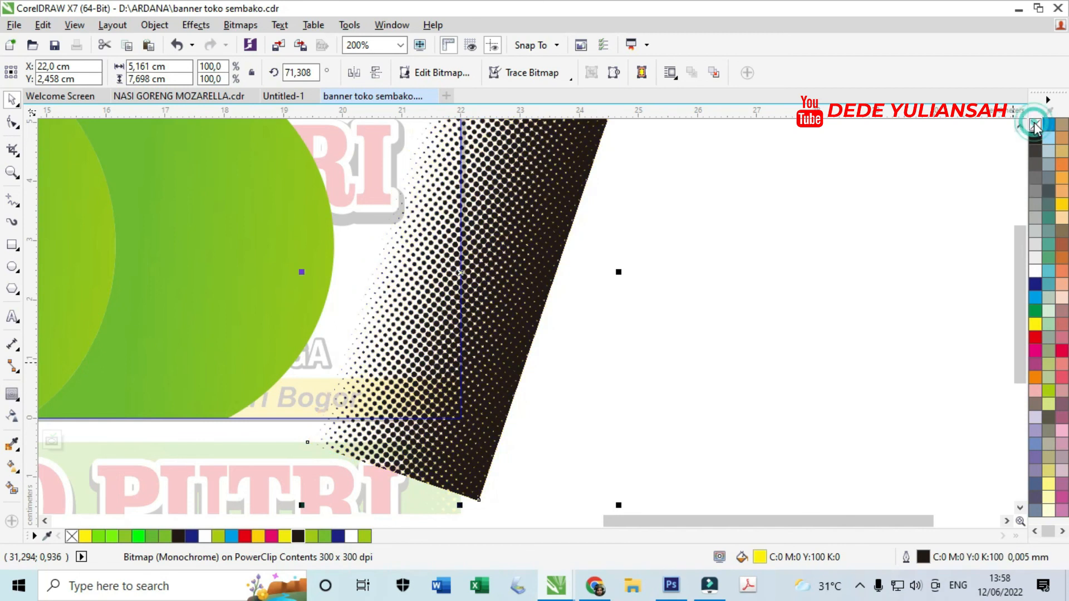
left_click(1035, 324)
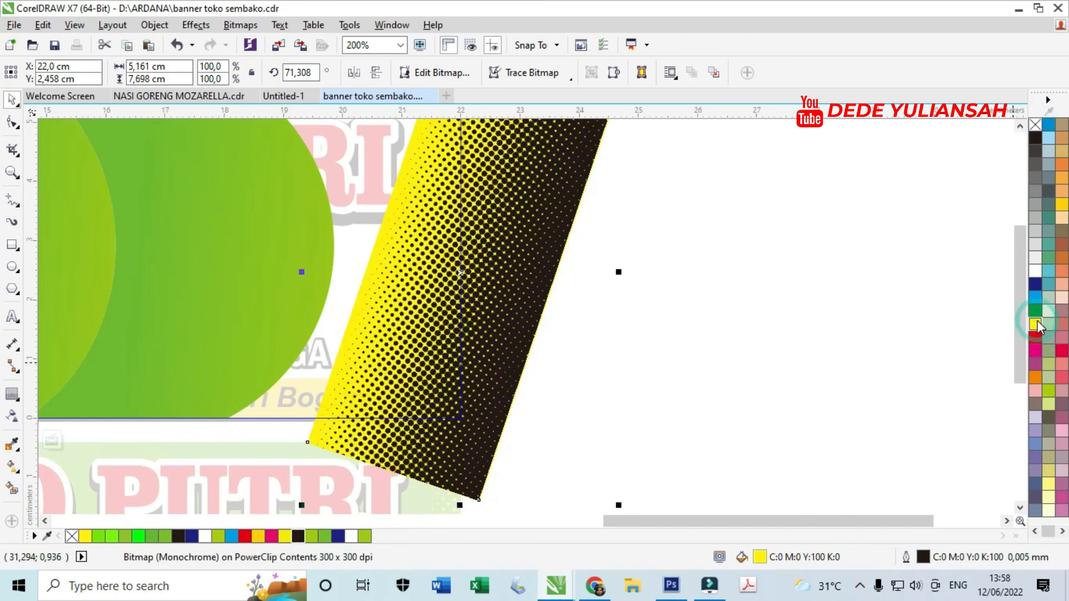
key("ctrl+z")
right_click(1035, 324)
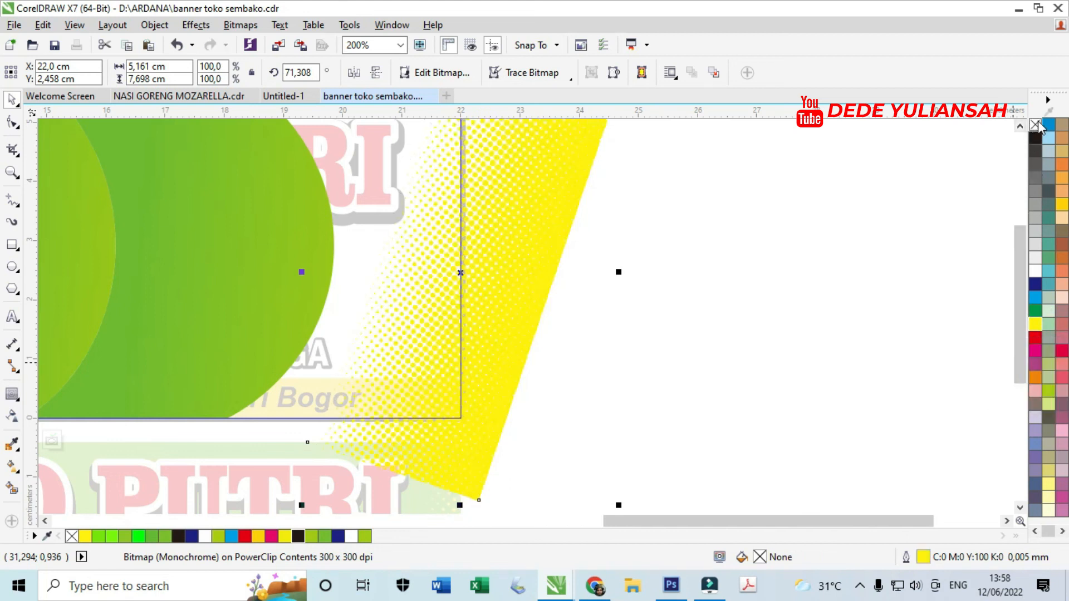
Step: Finish editing the PowerClip contents of the upper banner's background and deselect it
scroll(603, 356, "down", 2)
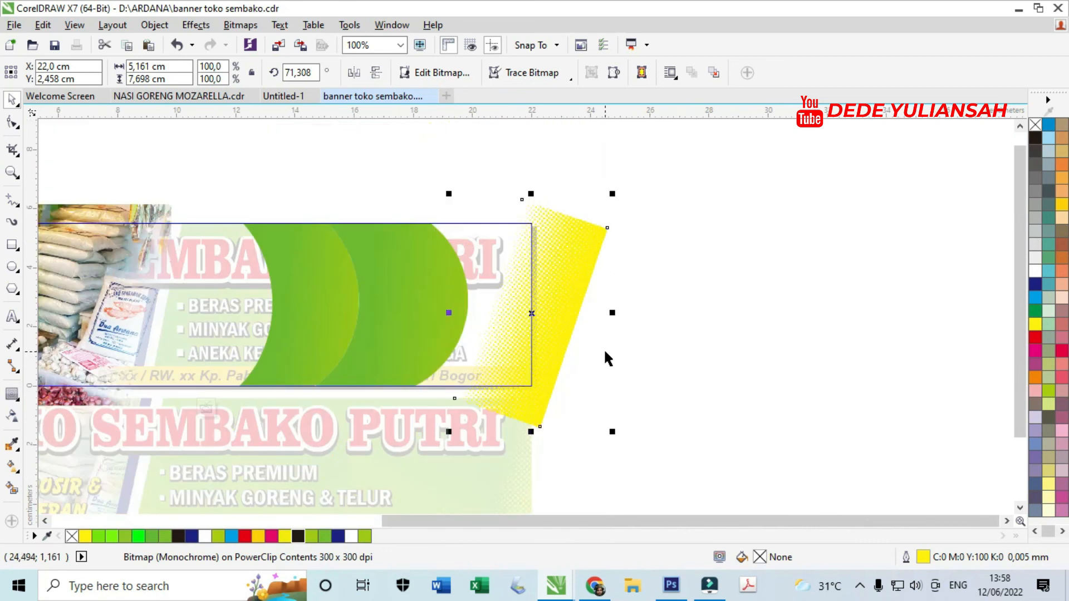
left_click(206, 410)
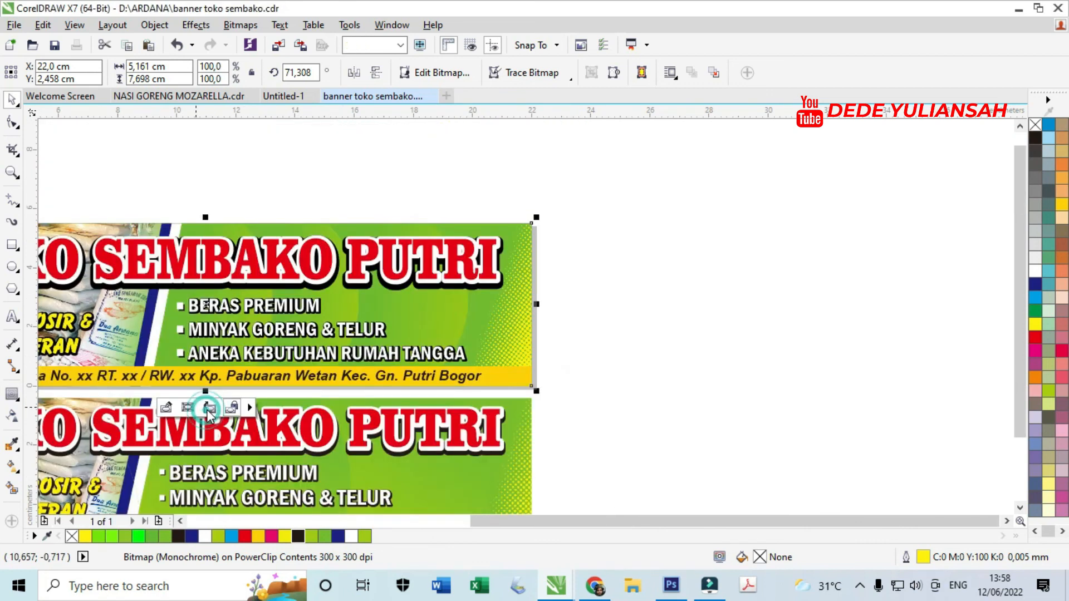
scroll(610, 241, "down", 2)
left_click(656, 300)
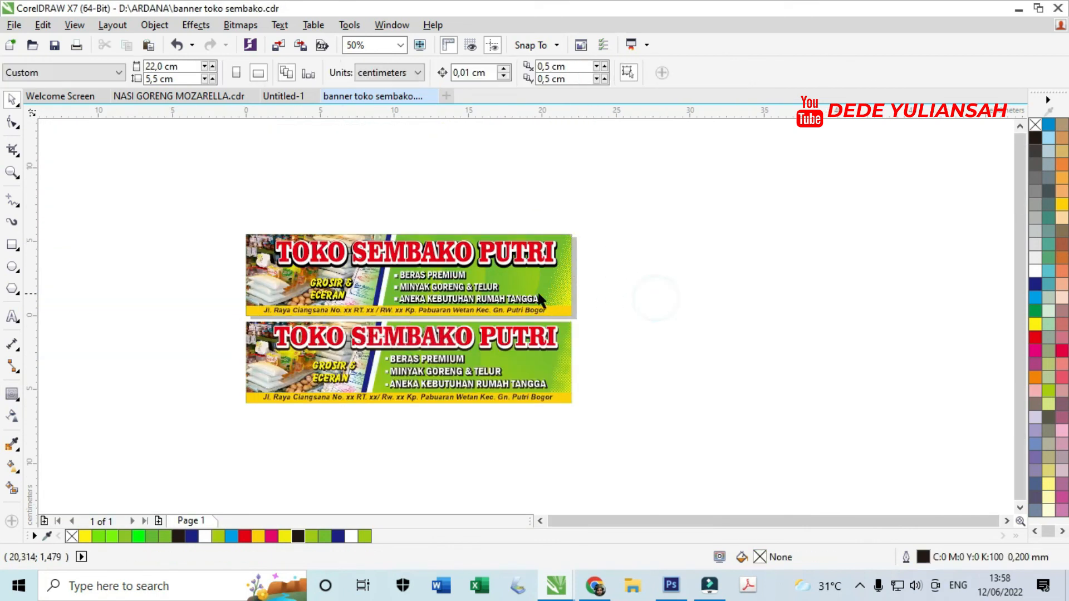
Step: Compare the finished upper banner with the reference banner below it, checking the dot pattern, texts and photo area up close
scroll(655, 292, "up", 2)
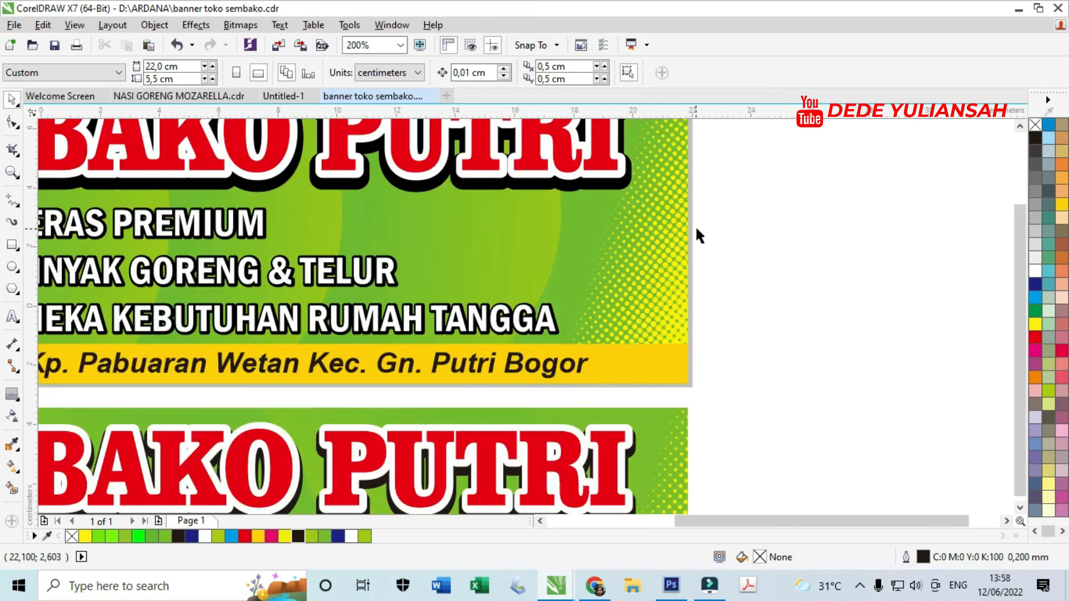
scroll(640, 237, "down", 2)
scroll(488, 257, "up", 1)
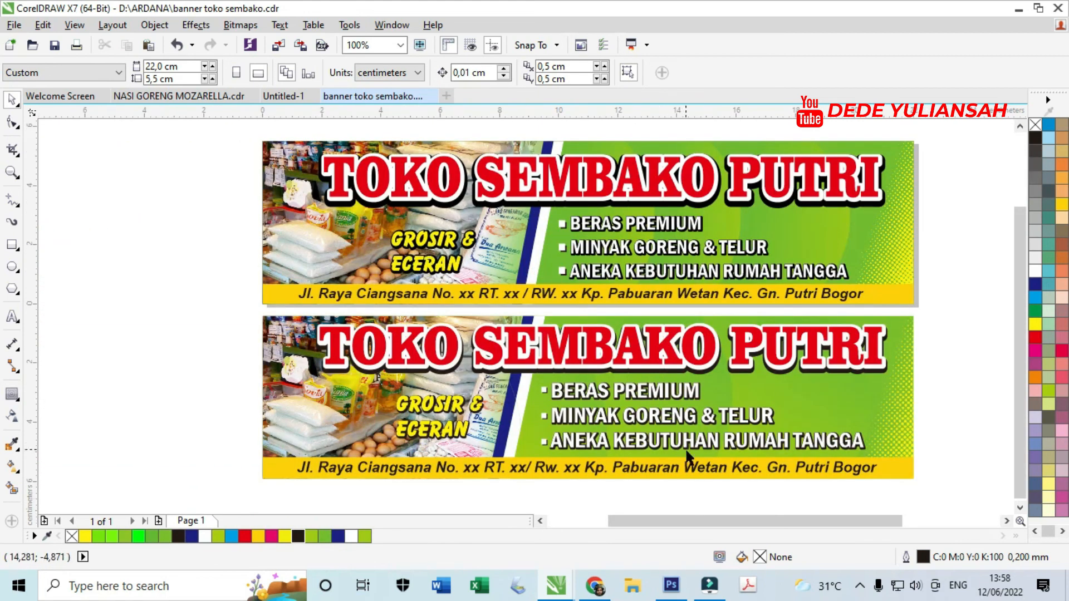
scroll(488, 257, "up", 1)
scroll(529, 267, "down", 1)
scroll(557, 278, "up", 1)
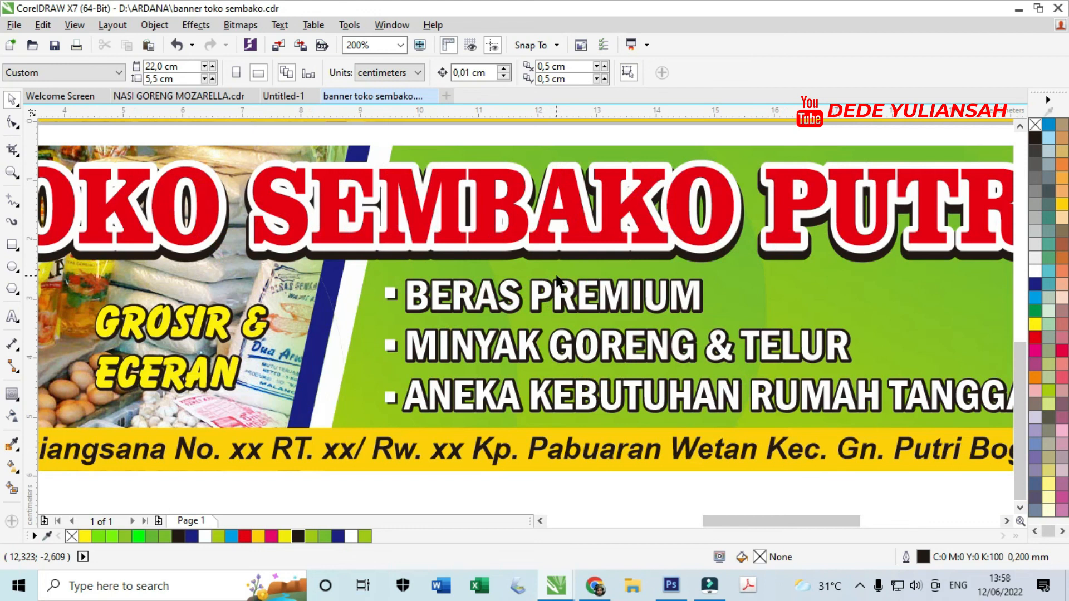
scroll(557, 278, "down", 1)
scroll(284, 191, "up", 1)
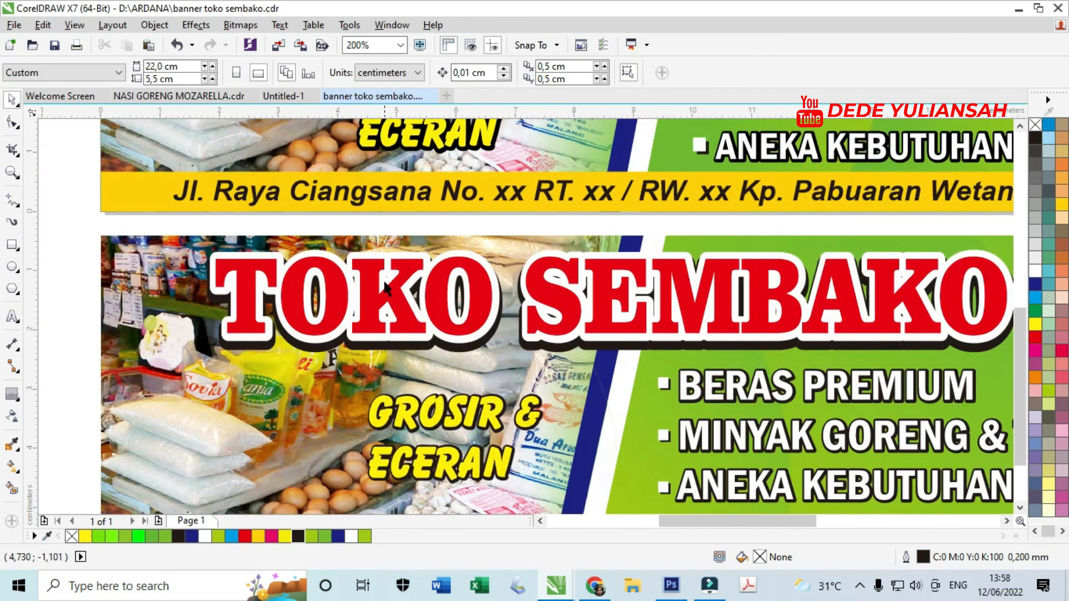
scroll(386, 286, "down", 2)
scroll(485, 281, "up", 2)
scroll(488, 288, "down", 1)
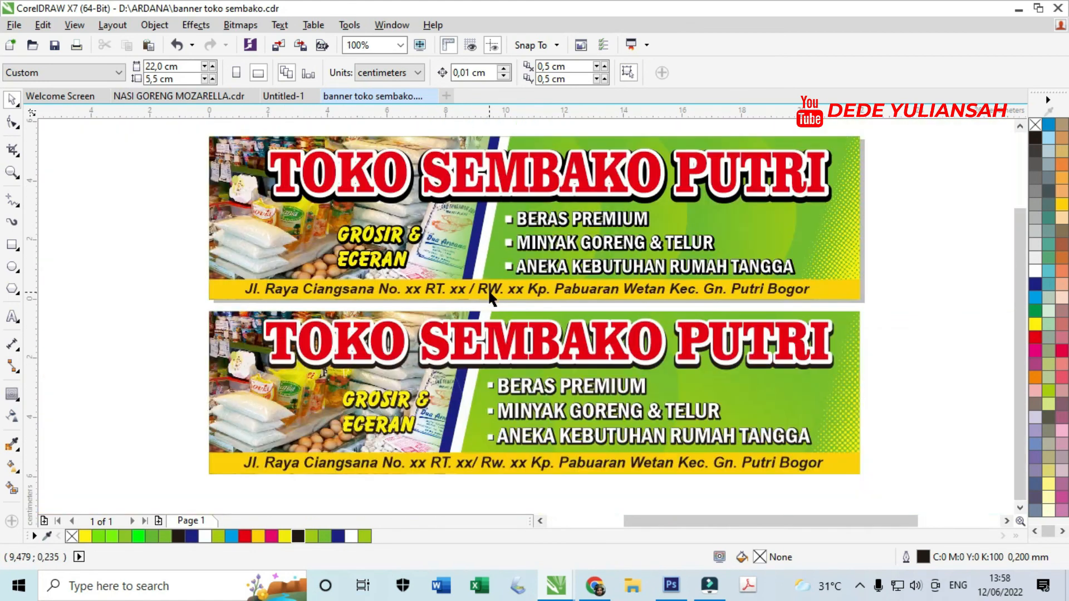